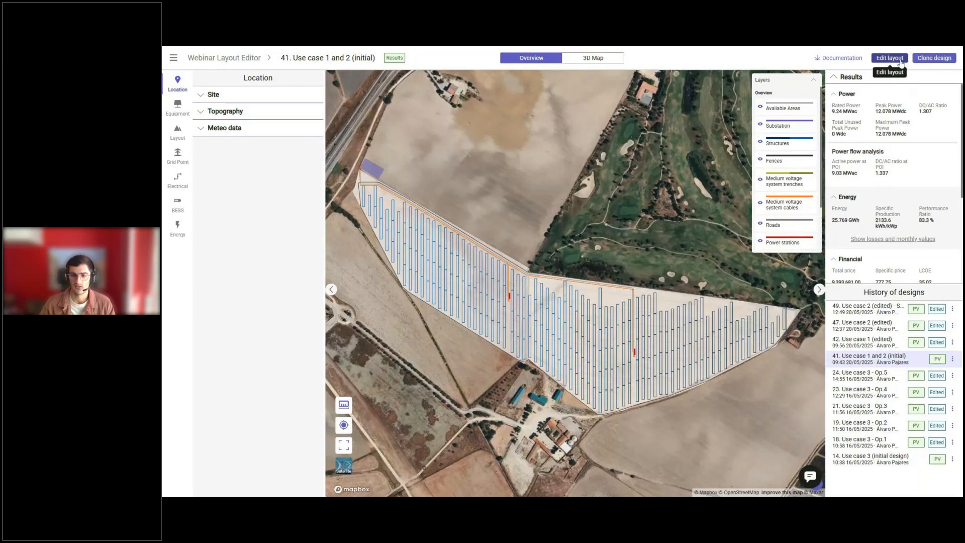
Open the layout of design "Use case 1 and 2 (initial)" for editing and rotate the view according to the structure axis.
{"action": "left_click", "coordinate": [900, 60]}
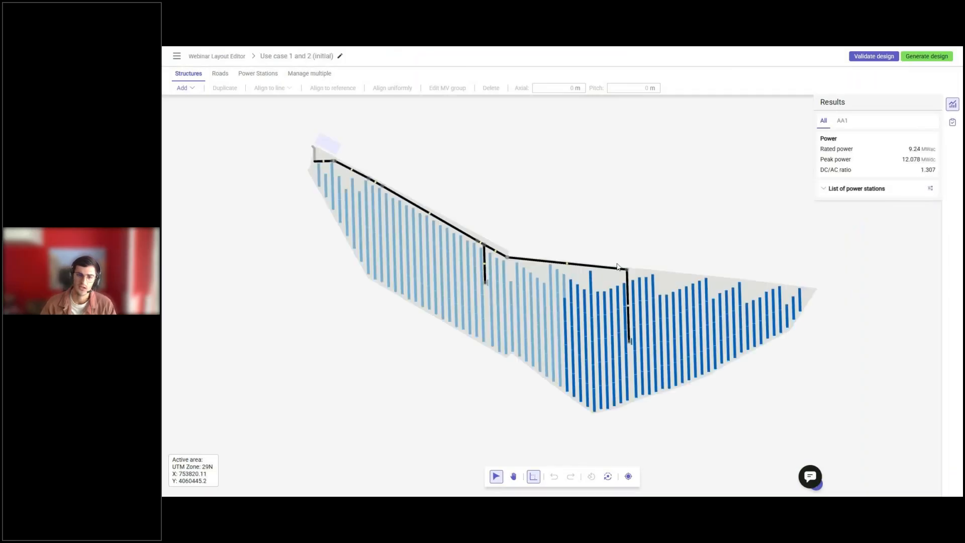
{"action": "left_click", "coordinate": [641, 290]}
{"action": "left_click", "coordinate": [592, 479]}
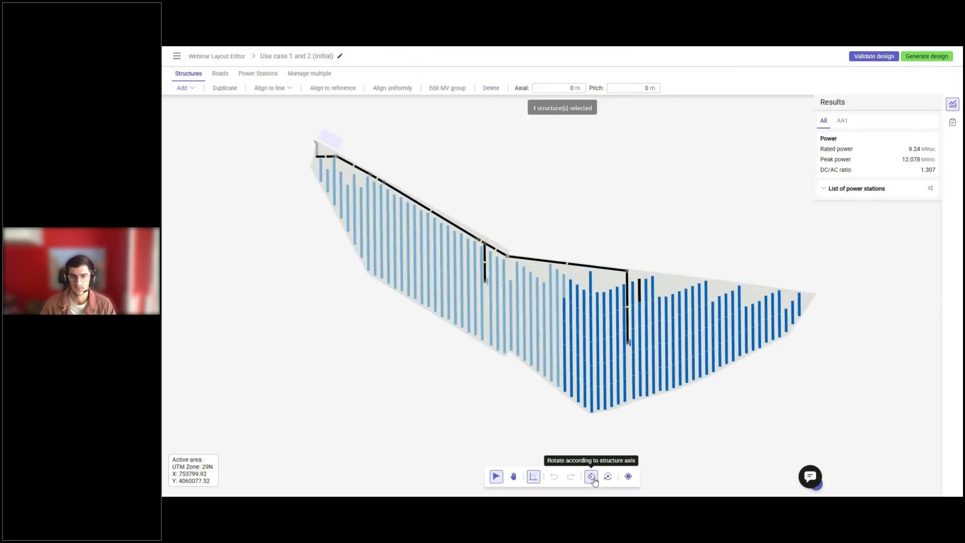
{"action": "left_click", "coordinate": [633, 354]}
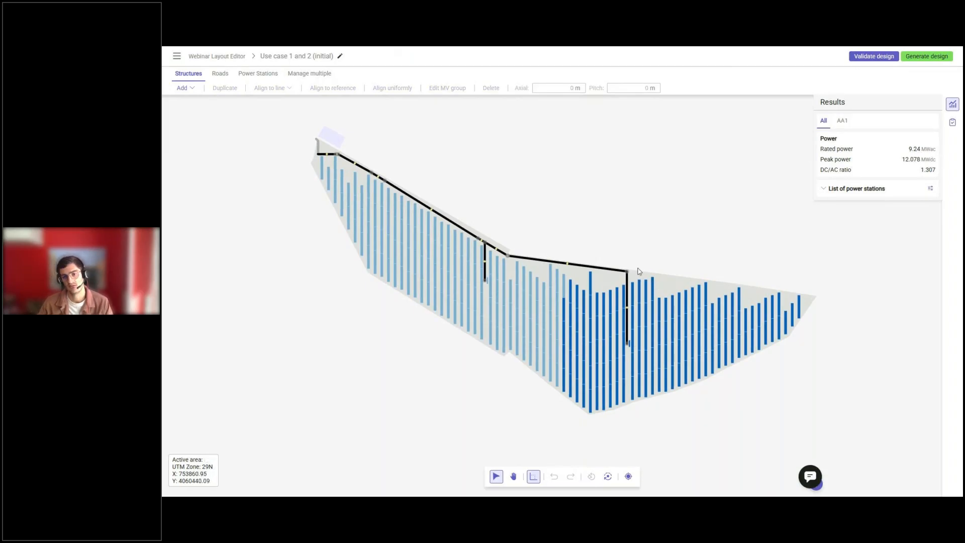
Delete the end vertices of the two interior road branches at the power stations, removing their connections.
{"action": "left_click", "coordinate": [221, 75]}
{"action": "left_click", "coordinate": [240, 90]}
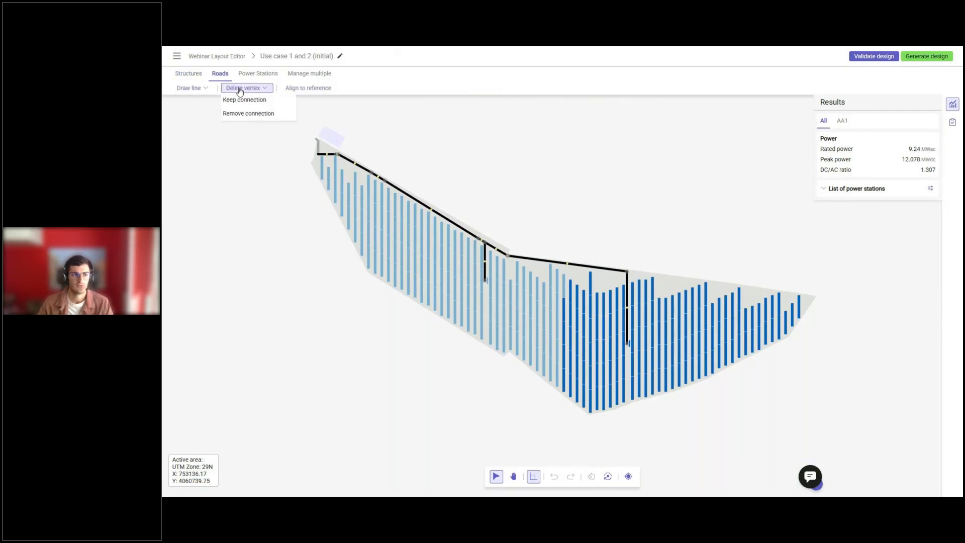
{"action": "left_click", "coordinate": [245, 113]}
{"action": "left_click", "coordinate": [484, 279]}
{"action": "left_click", "coordinate": [628, 344]}
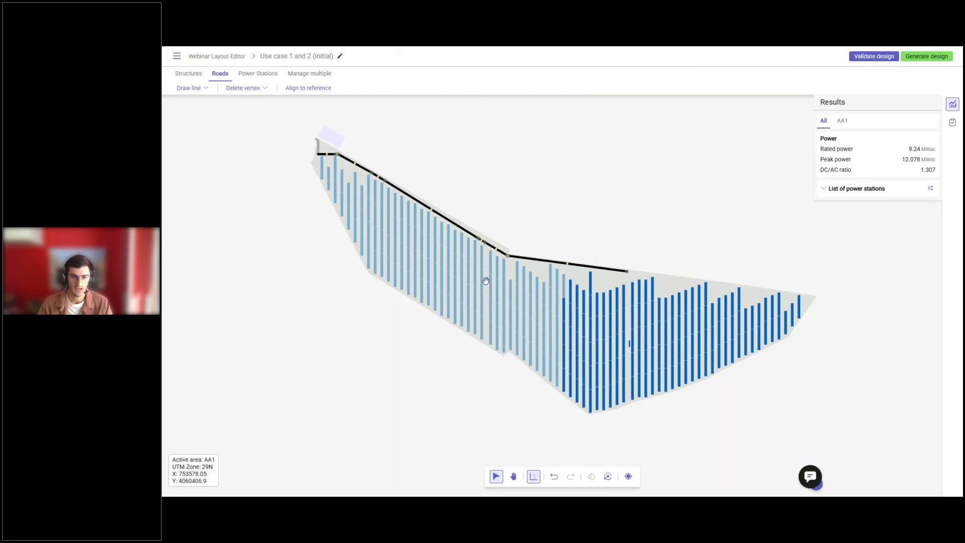
Select both power stations and move them together out of the structure rows to just north of the roads.
{"action": "left_click", "coordinate": [485, 281]}
{"action": "scroll", "coordinate": [623, 339], "scroll_direction": "up", "scroll_amount": 3}
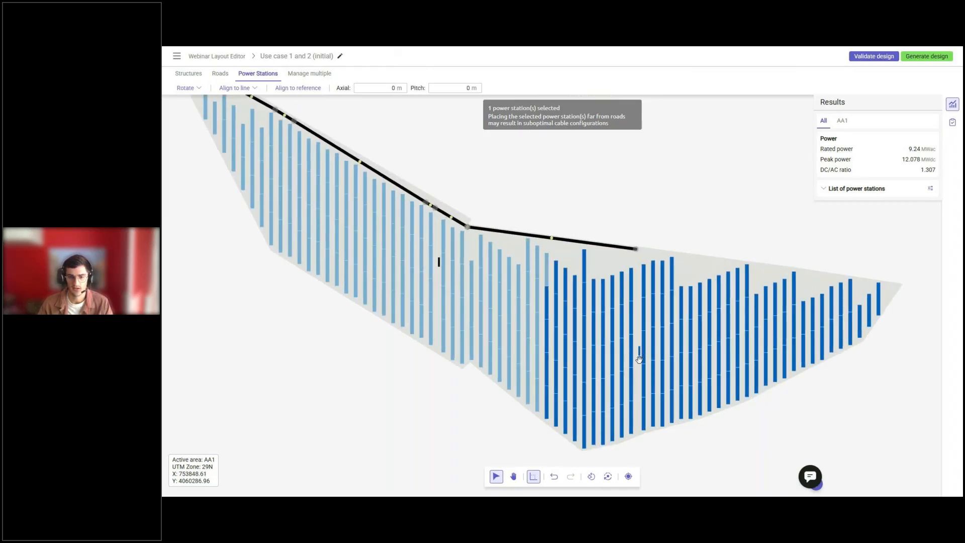
{"action": "left_click_drag", "start_coordinate": [639, 352], "coordinate": [638, 226]}
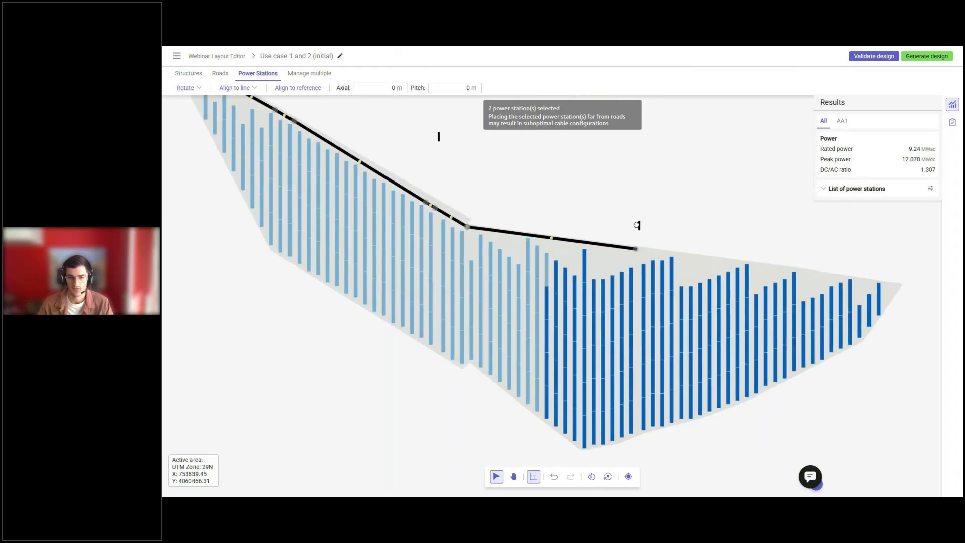
{"action": "left_click", "coordinate": [634, 261]}
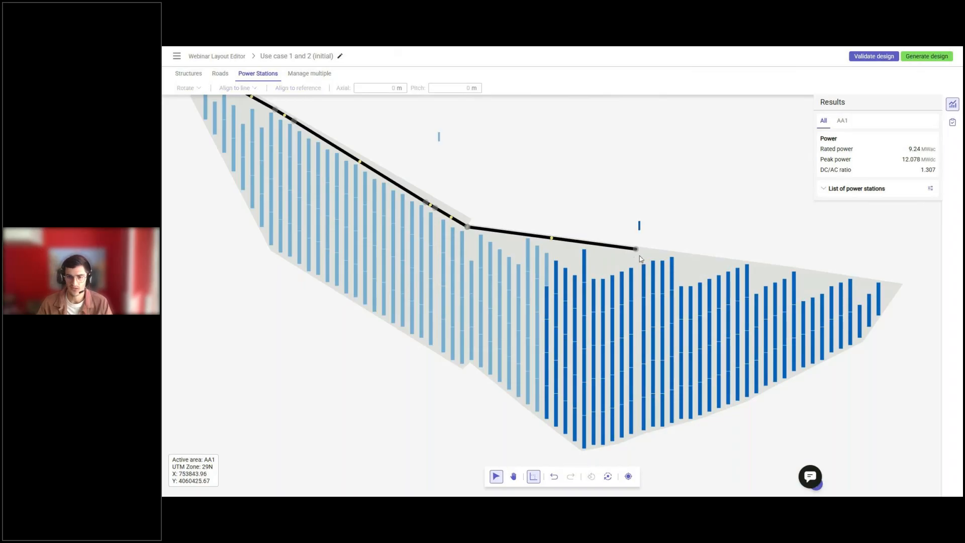
Align all structures east of the removed eastern road branch to the adjacent row, closing the gap between them.
{"action": "left_click_drag", "start_coordinate": [640, 256], "coordinate": [906, 422]}
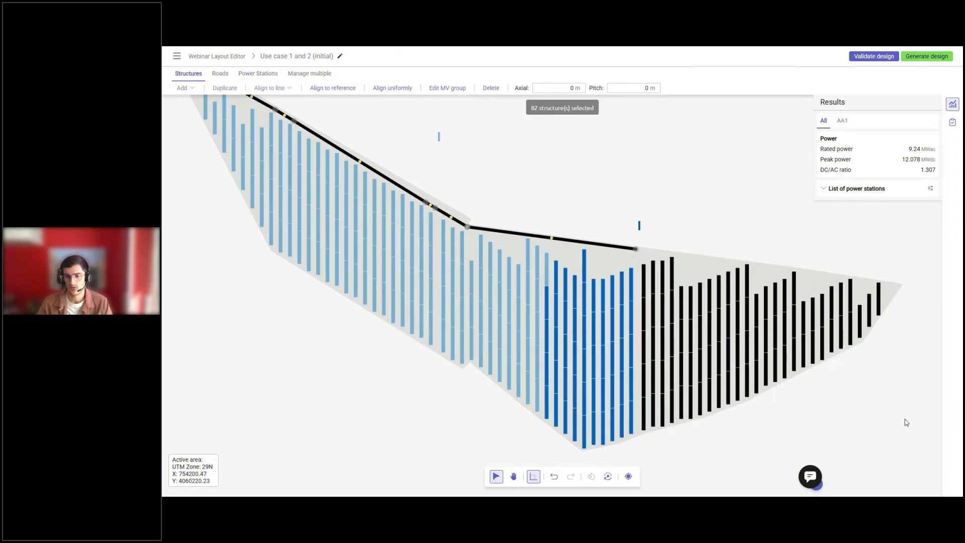
{"action": "left_click", "coordinate": [333, 88]}
{"action": "left_click", "coordinate": [631, 289]}
{"action": "scroll", "coordinate": [635, 291], "scroll_direction": "up", "scroll_amount": 4}
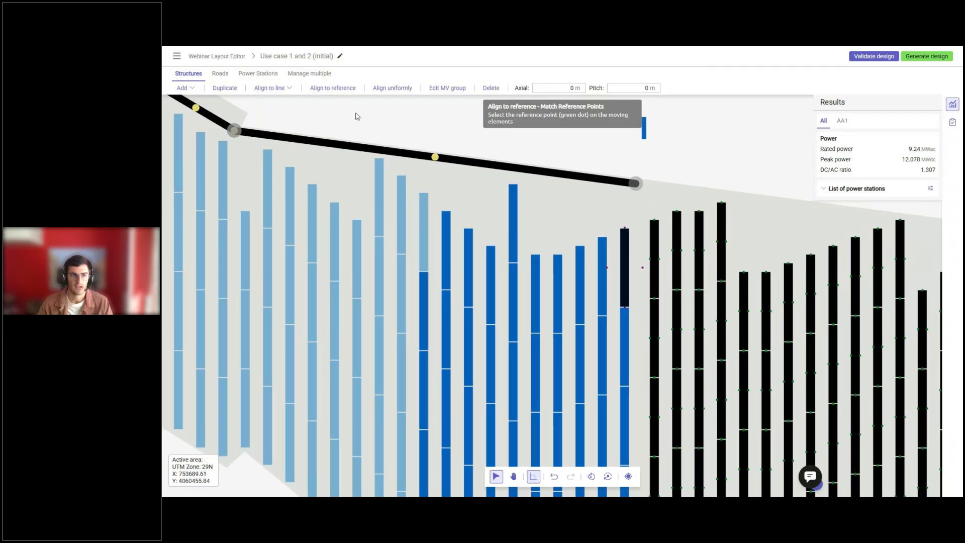
{"action": "scroll", "coordinate": [645, 254], "scroll_direction": "up", "scroll_amount": 3}
{"action": "left_click", "coordinate": [653, 260]}
{"action": "left_click", "coordinate": [640, 275]}
Align all structures east of the removed western road branch to the adjacent row, and shift them slightly down from the road.
{"action": "scroll", "coordinate": [435, 227], "scroll_direction": "down", "scroll_amount": 5}
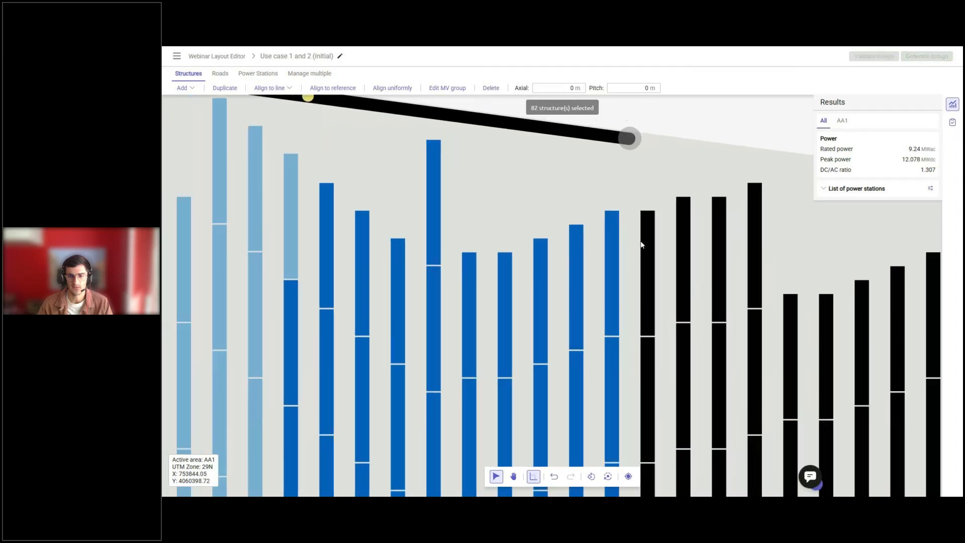
{"action": "left_click_drag", "start_coordinate": [441, 197], "coordinate": [582, 408]}
{"action": "left_click_drag", "start_coordinate": [657, 441], "coordinate": [557, 234]}
{"action": "scroll", "coordinate": [388, 172], "scroll_direction": "up", "scroll_amount": 4}
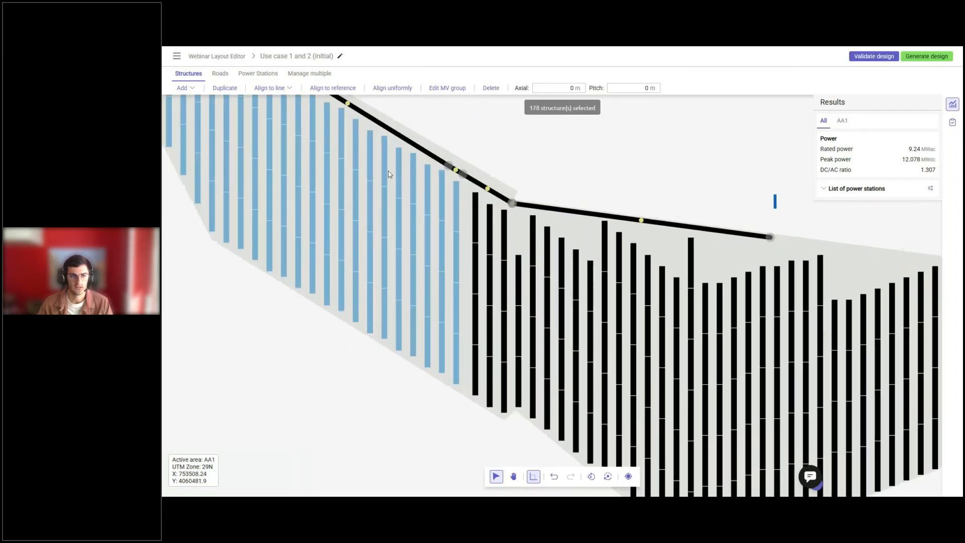
{"action": "left_click", "coordinate": [332, 88]}
{"action": "left_click", "coordinate": [517, 244]}
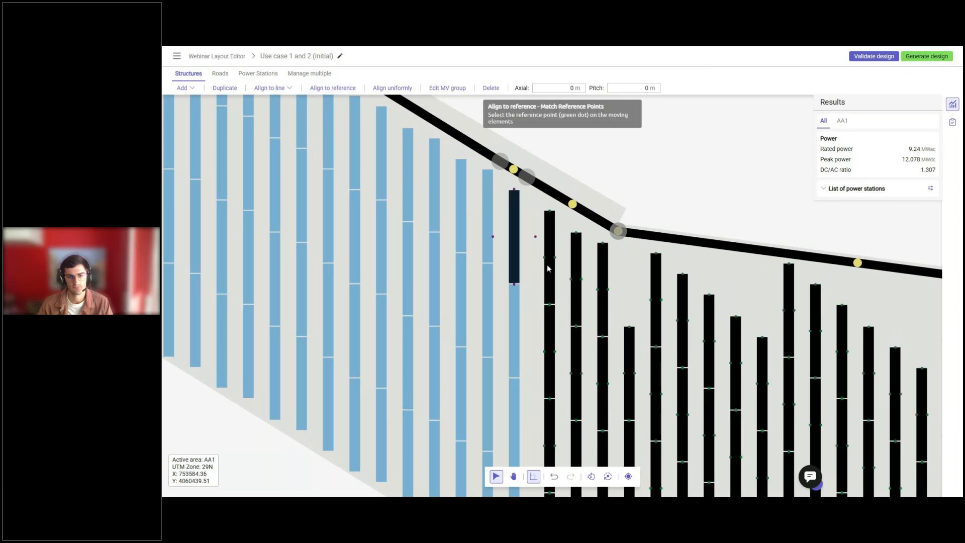
{"action": "left_click", "coordinate": [545, 258]}
{"action": "left_click", "coordinate": [535, 236]}
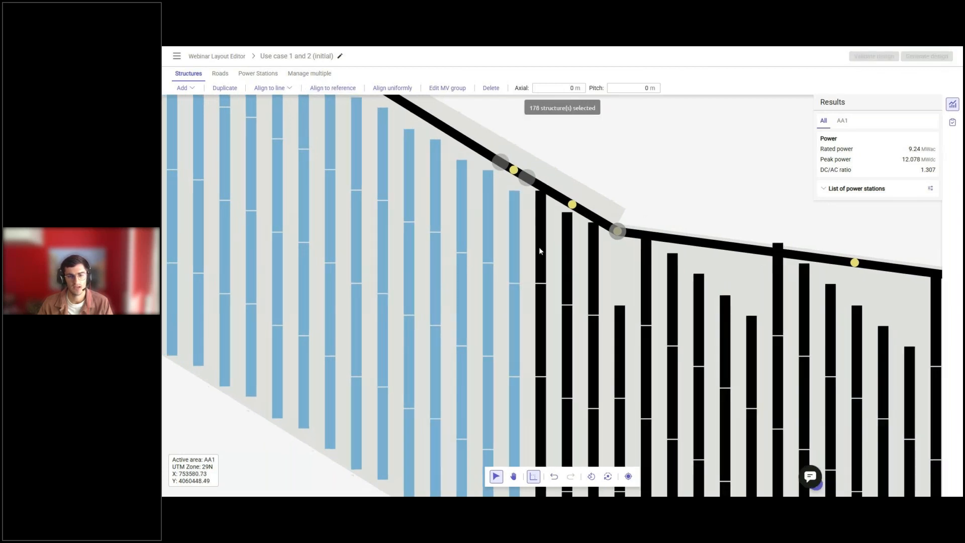
{"action": "scroll", "coordinate": [539, 246], "scroll_direction": "down", "scroll_amount": 4}
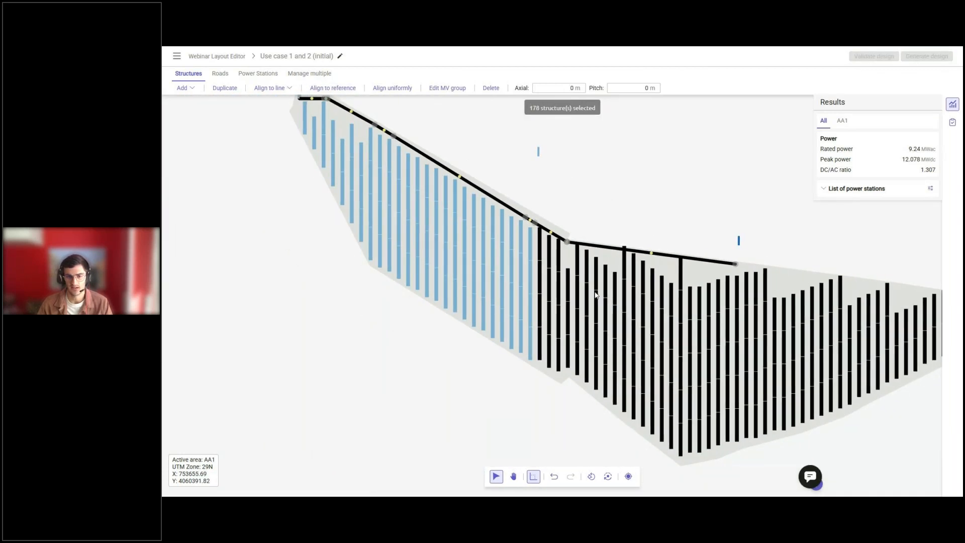
{"action": "key", "text": "Escape"}
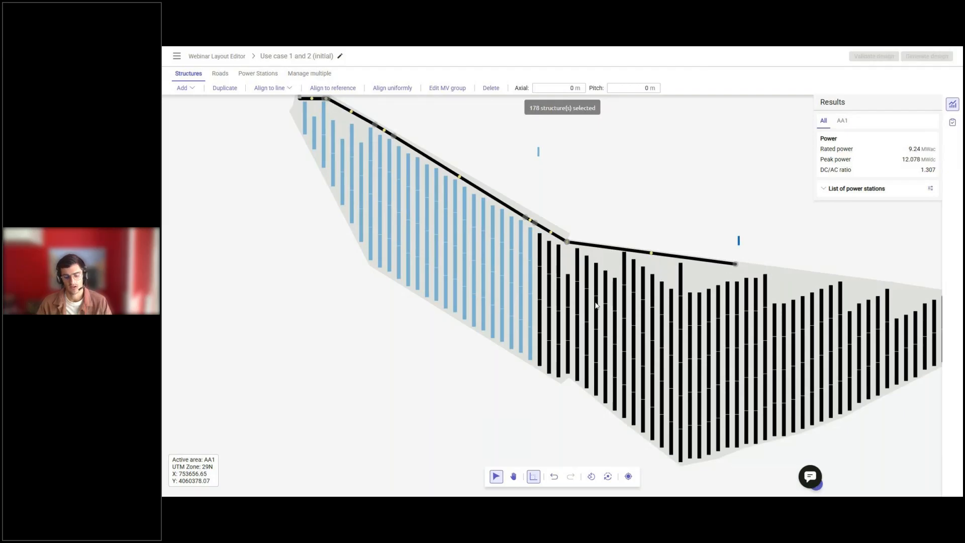
Delete two redundant vertices on the sloping northwestern road while keeping the connection between their neighbours.
{"action": "scroll", "coordinate": [596, 306], "scroll_direction": "down", "scroll_amount": 2}
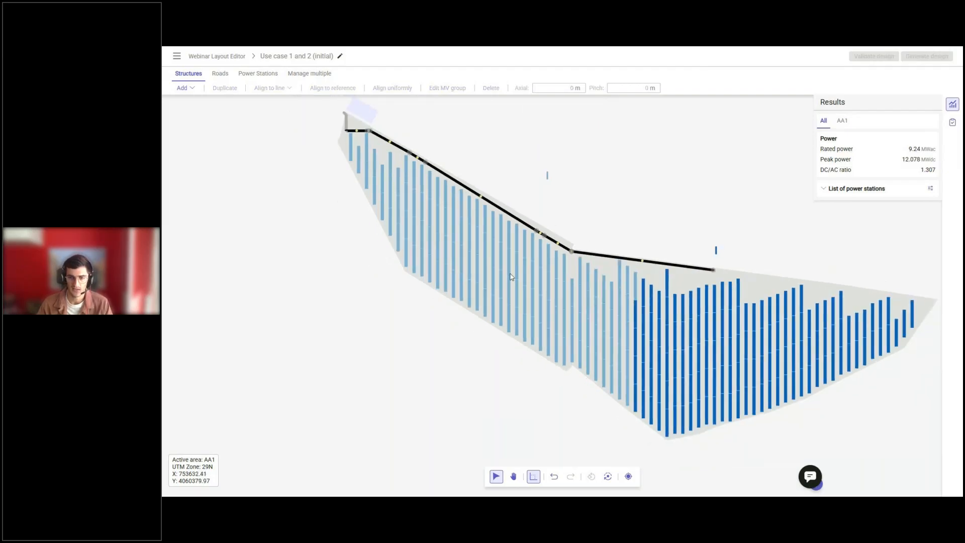
{"action": "middle_click_drag", "start_coordinate": [429, 196], "coordinate": [450, 211]}
{"action": "left_click", "coordinate": [220, 73]}
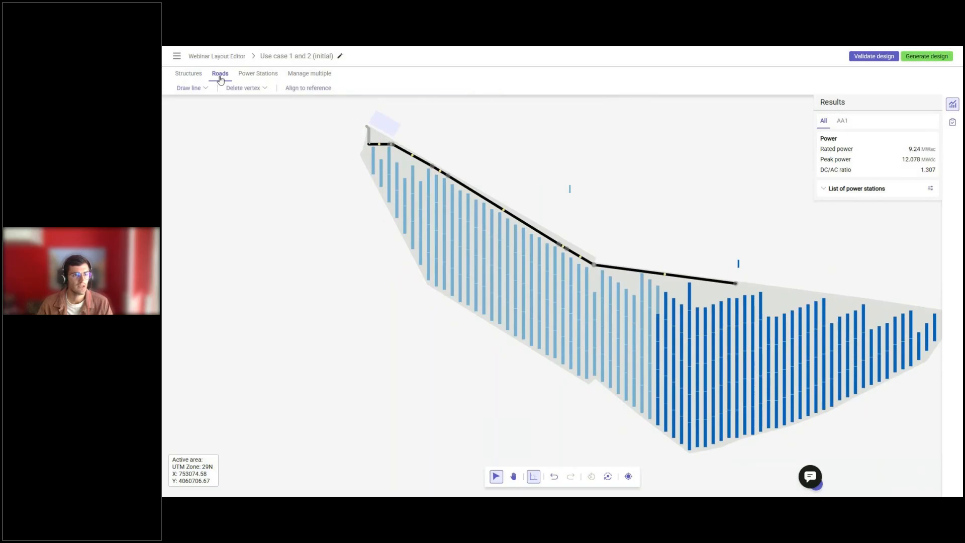
{"action": "left_click", "coordinate": [245, 88]}
{"action": "left_click", "coordinate": [241, 100]}
{"action": "middle_click_drag", "start_coordinate": [526, 245], "coordinate": [623, 327]}
{"action": "scroll", "coordinate": [624, 327], "scroll_direction": "up", "scroll_amount": 3}
{"action": "left_click", "coordinate": [683, 336]}
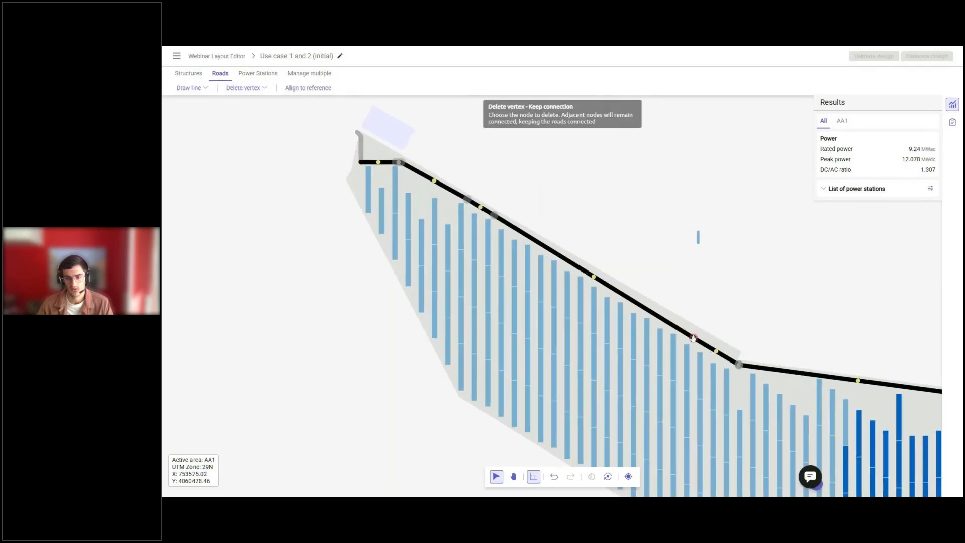
{"action": "left_click", "coordinate": [495, 213]}
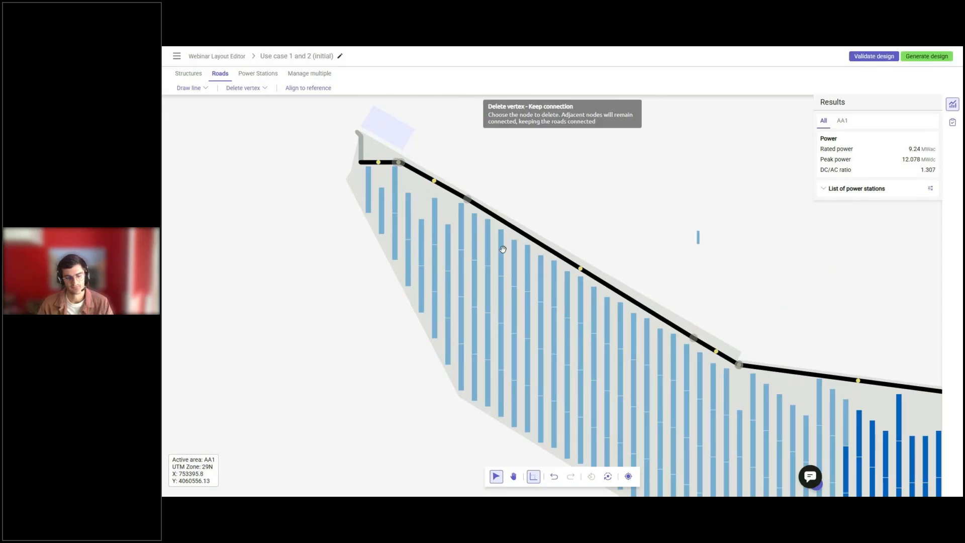
Move the sloping road's two intermediate vertices towards its ends so that the road runs straight along the northern boundary.
{"action": "scroll", "coordinate": [392, 144], "scroll_direction": "up", "scroll_amount": 2}
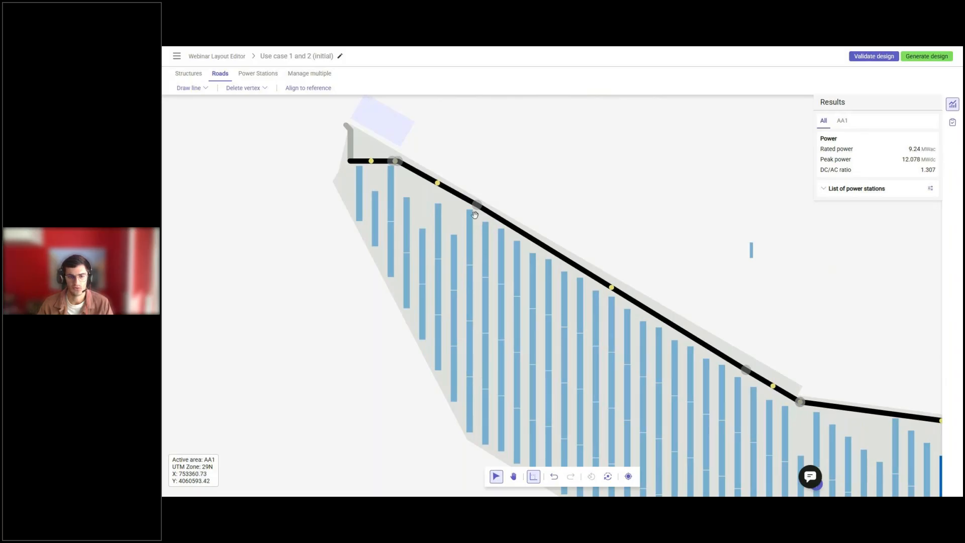
{"action": "left_click_drag", "start_coordinate": [474, 202], "coordinate": [413, 164]}
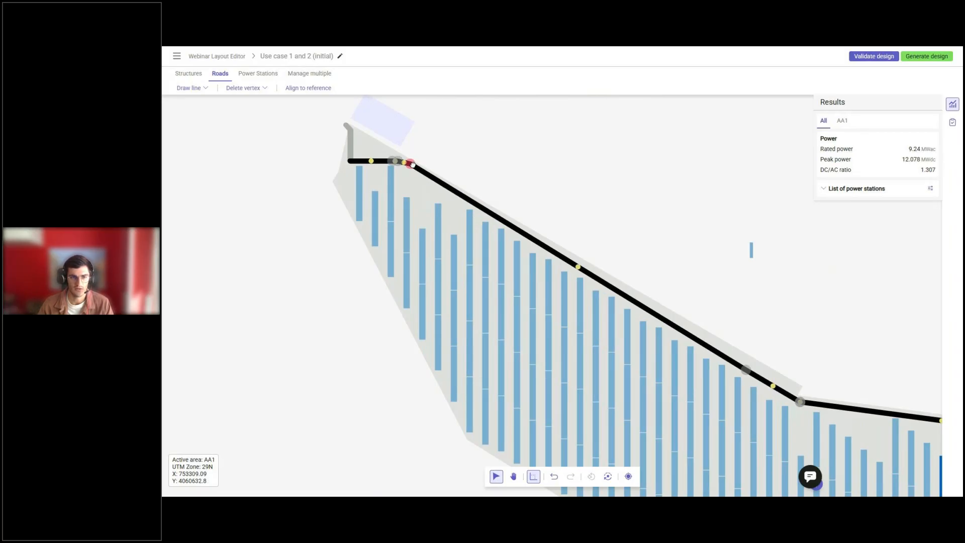
{"action": "scroll", "coordinate": [412, 165], "scroll_direction": "down", "scroll_amount": 1}
{"action": "scroll", "coordinate": [681, 379], "scroll_direction": "up", "scroll_amount": 2}
{"action": "left_click", "coordinate": [533, 477]}
{"action": "scroll", "coordinate": [767, 319], "scroll_direction": "up", "scroll_amount": 2}
{"action": "left_click_drag", "start_coordinate": [649, 327], "coordinate": [742, 383]}
{"action": "left_click", "coordinate": [748, 375]}
{"action": "scroll", "coordinate": [588, 252], "scroll_direction": "down", "scroll_amount": 2}
{"action": "scroll", "coordinate": [588, 251], "scroll_direction": "down", "scroll_amount": 3}
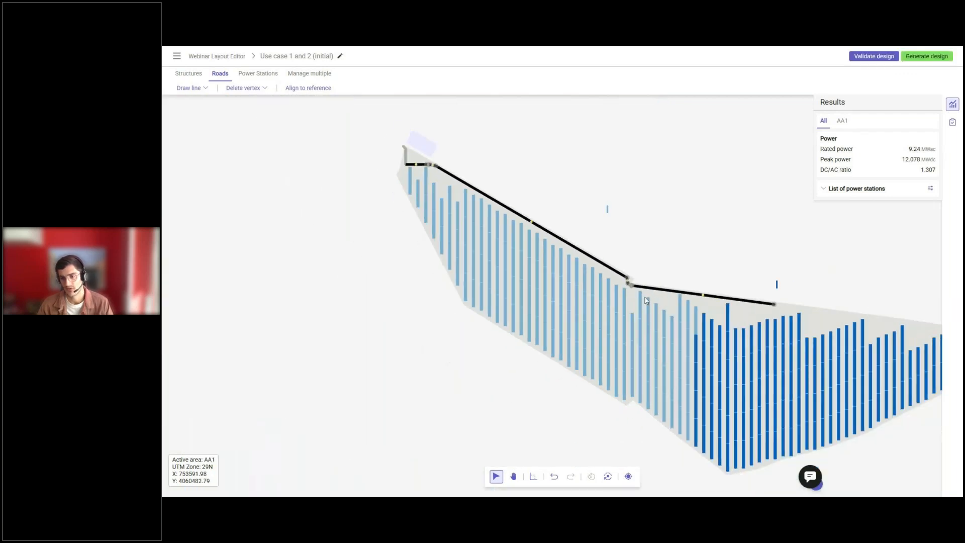
{"action": "left_click", "coordinate": [533, 476]}
Align all structures below the eastern road to that road, snapping each row individually.
{"action": "left_click_drag", "start_coordinate": [620, 263], "coordinate": [721, 463]}
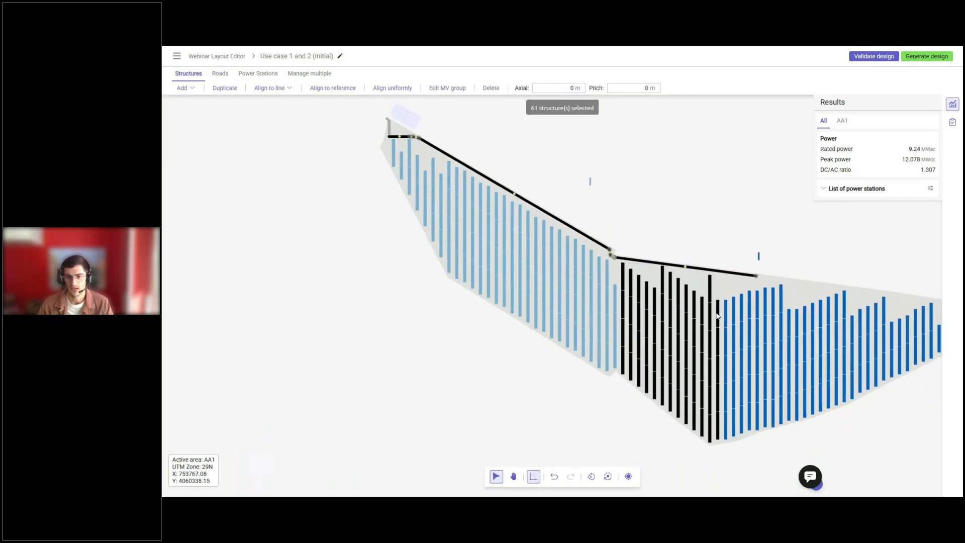
{"action": "left_click_drag", "start_coordinate": [722, 293], "coordinate": [927, 432], "text": "shift"}
{"action": "scroll", "coordinate": [905, 382], "scroll_direction": "down", "scroll_amount": 2}
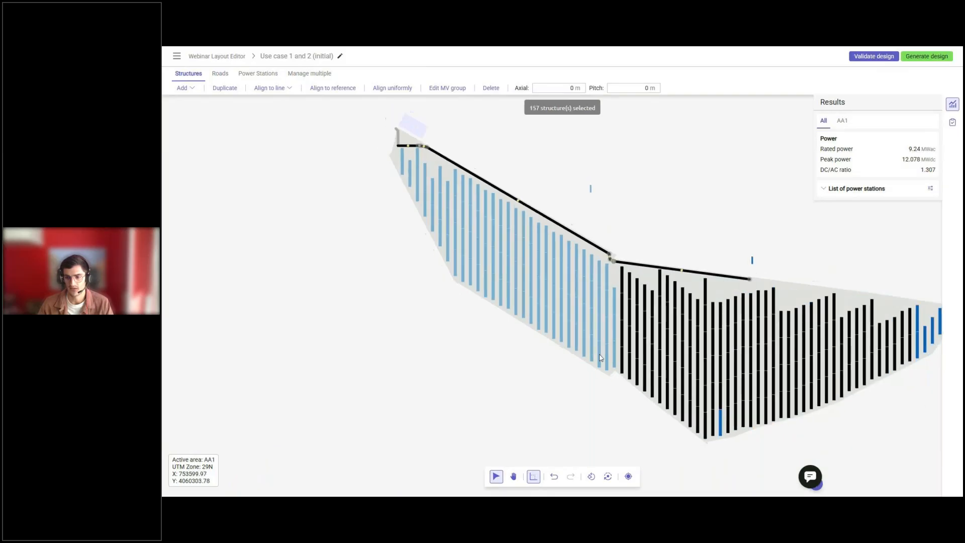
{"action": "left_click_drag", "start_coordinate": [868, 312], "coordinate": [685, 408], "text": "shift"}
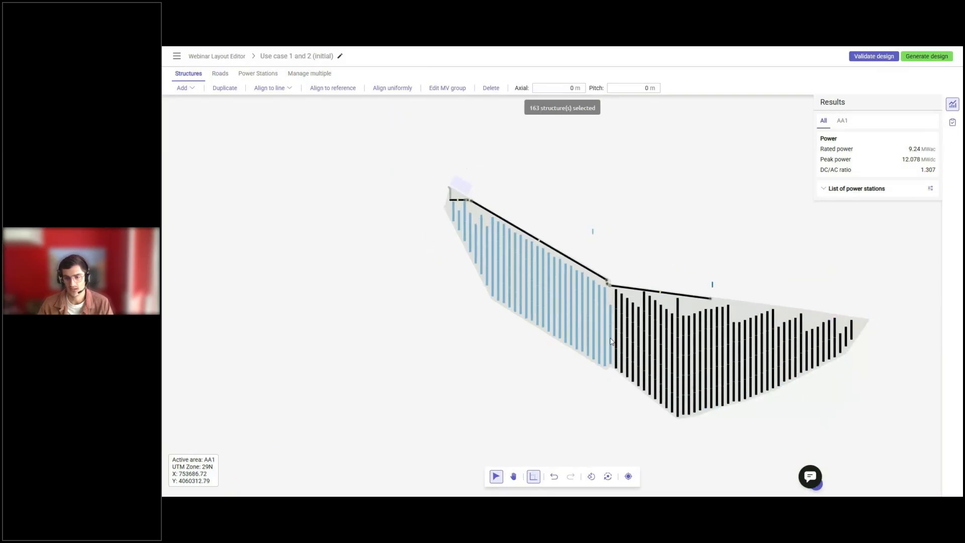
{"action": "left_click_drag", "start_coordinate": [608, 302], "coordinate": [628, 389], "text": "shift"}
{"action": "scroll", "coordinate": [645, 294], "scroll_direction": "up", "scroll_amount": 3}
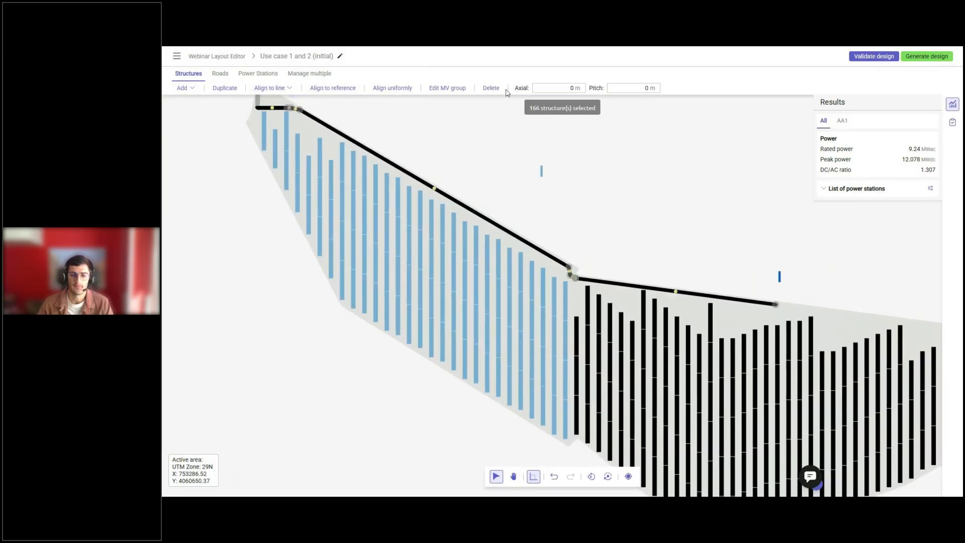
{"action": "left_click", "coordinate": [271, 88]}
{"action": "mouse_move", "coordinate": [280, 116]}
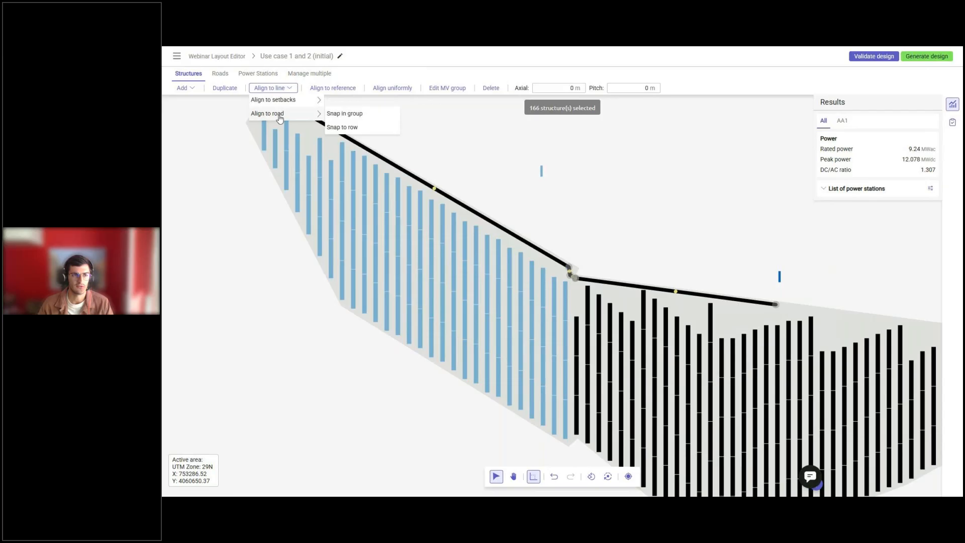
{"action": "left_click", "coordinate": [346, 128]}
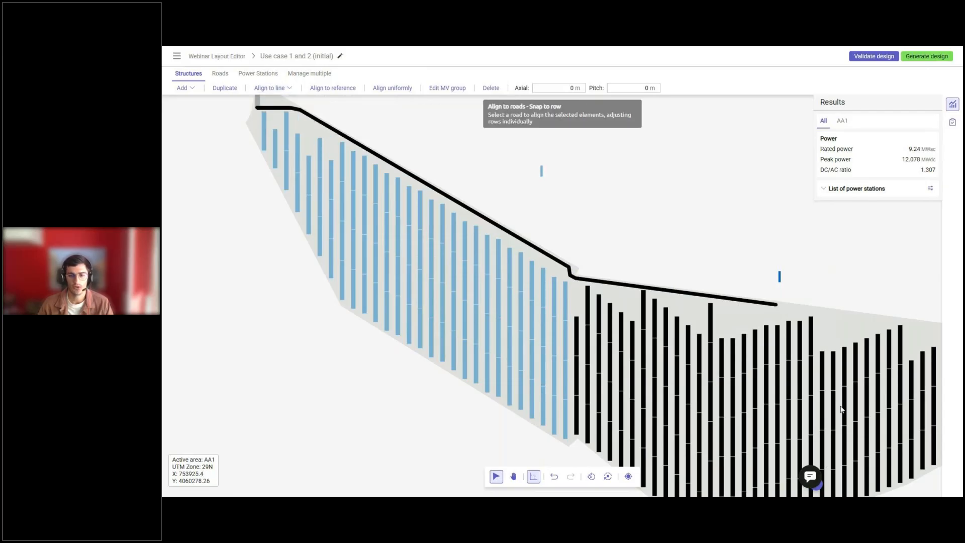
{"action": "scroll", "coordinate": [700, 295], "scroll_direction": "up", "scroll_amount": 3}
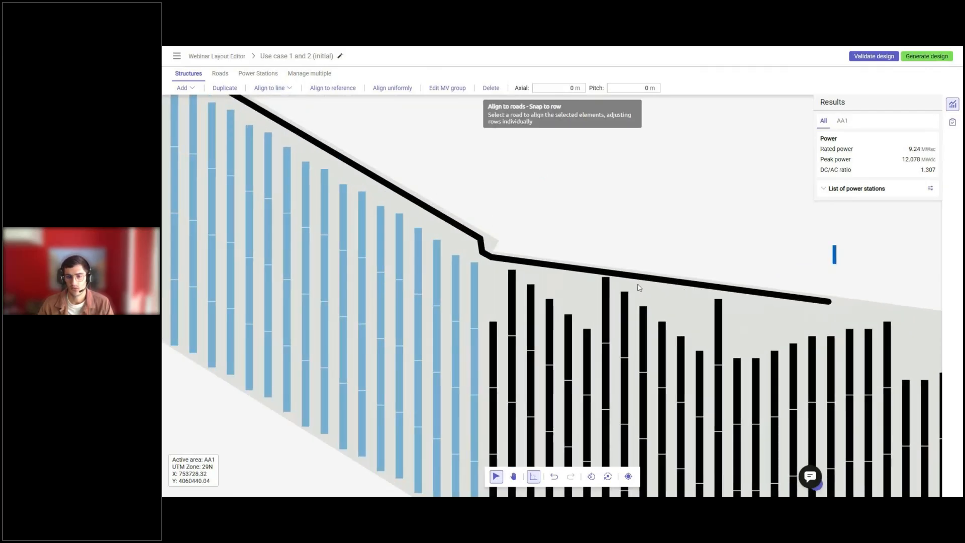
{"action": "scroll", "coordinate": [637, 287], "scroll_direction": "down", "scroll_amount": 3}
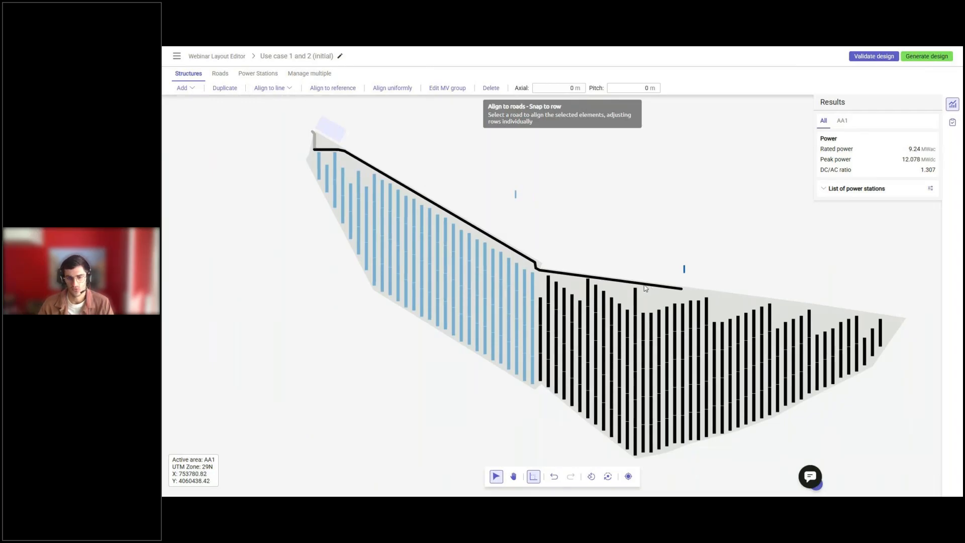
{"action": "left_click", "coordinate": [645, 285]}
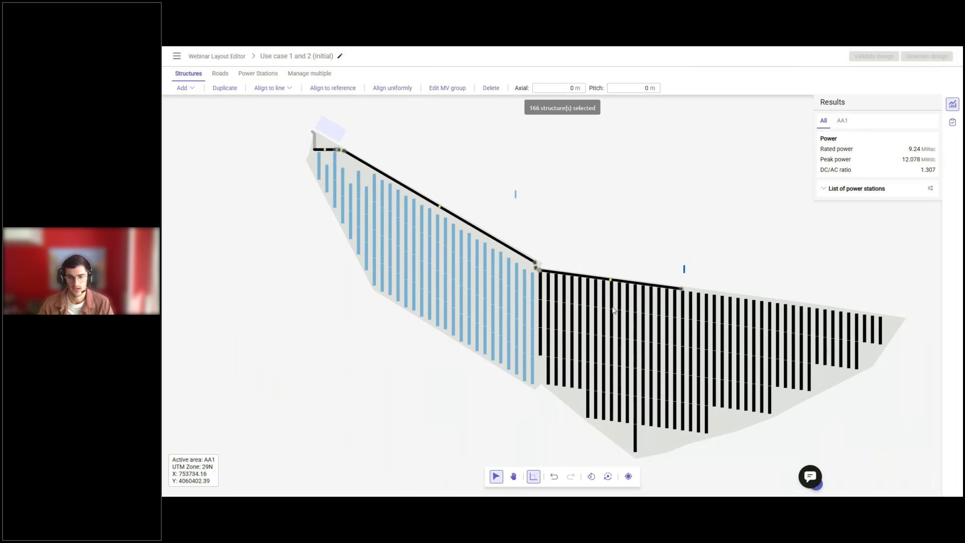
Shift the selected eastern structures by -2 m in the axial direction.
{"action": "scroll", "coordinate": [612, 314], "scroll_direction": "down", "scroll_amount": 1}
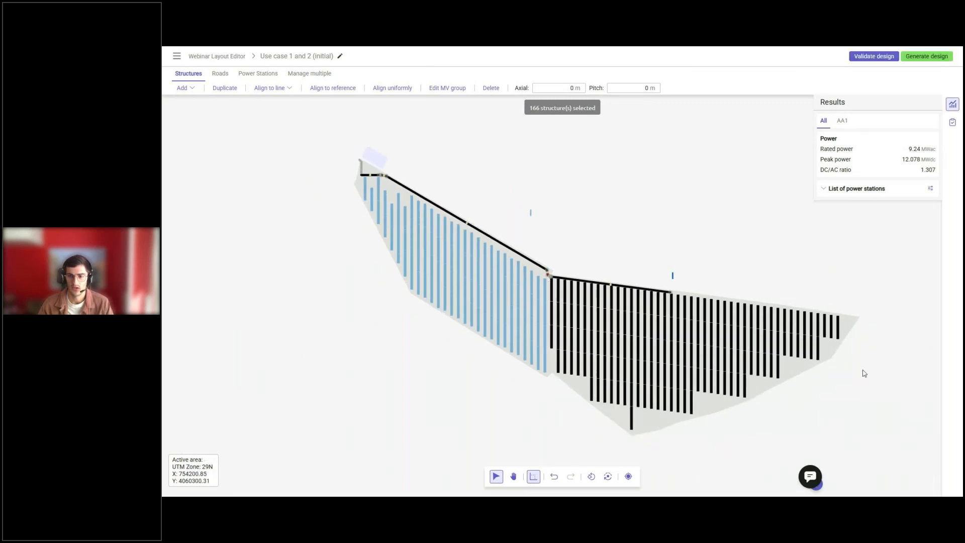
{"action": "left_click", "coordinate": [560, 86]}
{"action": "type", "text": "-2"}
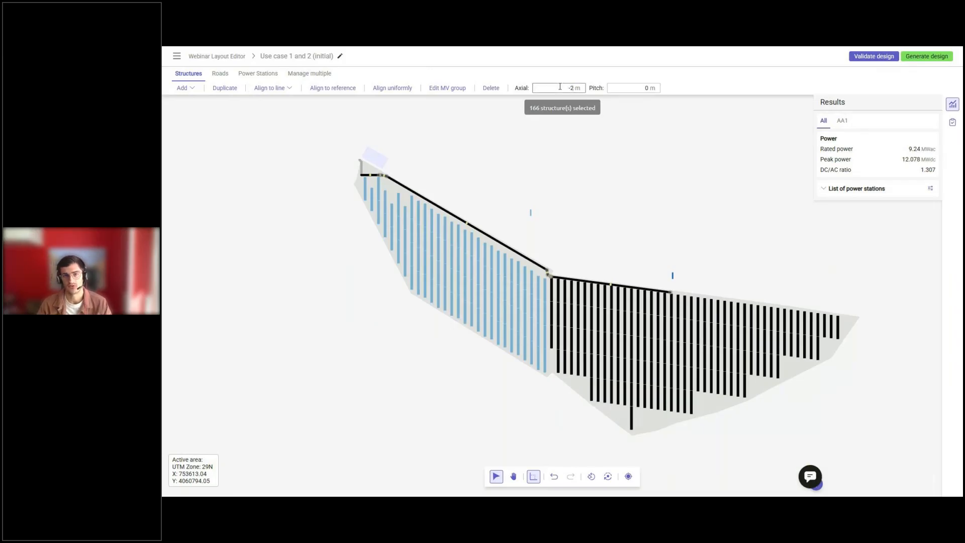
{"action": "key", "text": "Return"}
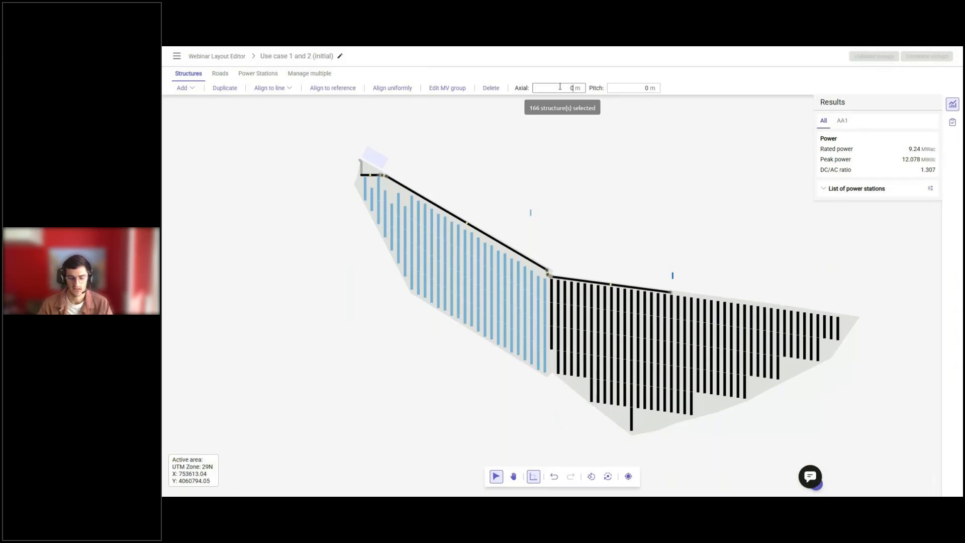
Align the structures below the sloping northwestern road to that road, snapping each row individually.
{"action": "key", "text": "Escape"}
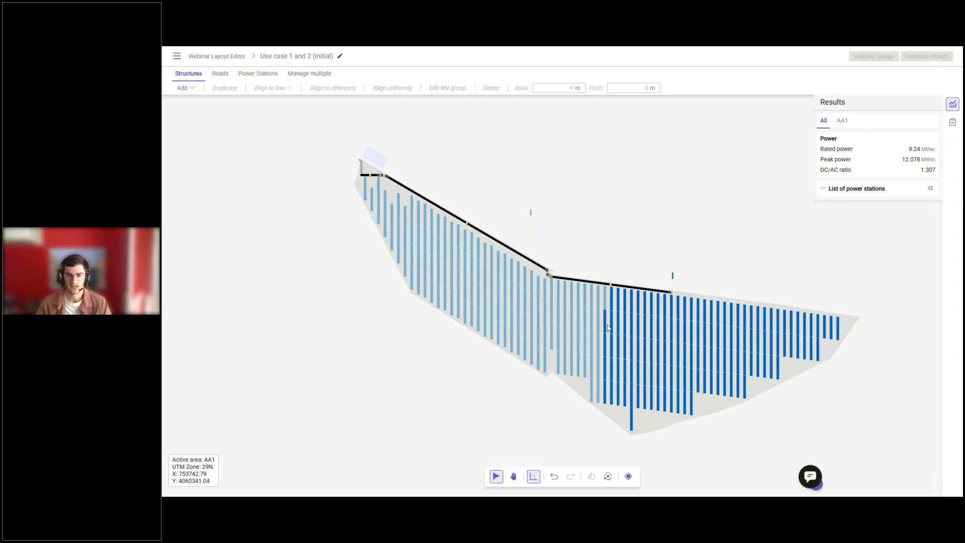
{"action": "middle_click_drag", "start_coordinate": [591, 379], "coordinate": [629, 387]}
{"action": "left_click_drag", "start_coordinate": [581, 366], "coordinate": [521, 252]}
{"action": "left_click_drag", "start_coordinate": [426, 195], "coordinate": [532, 405], "text": "shift"}
{"action": "left_click", "coordinate": [422, 221], "text": "shift"}
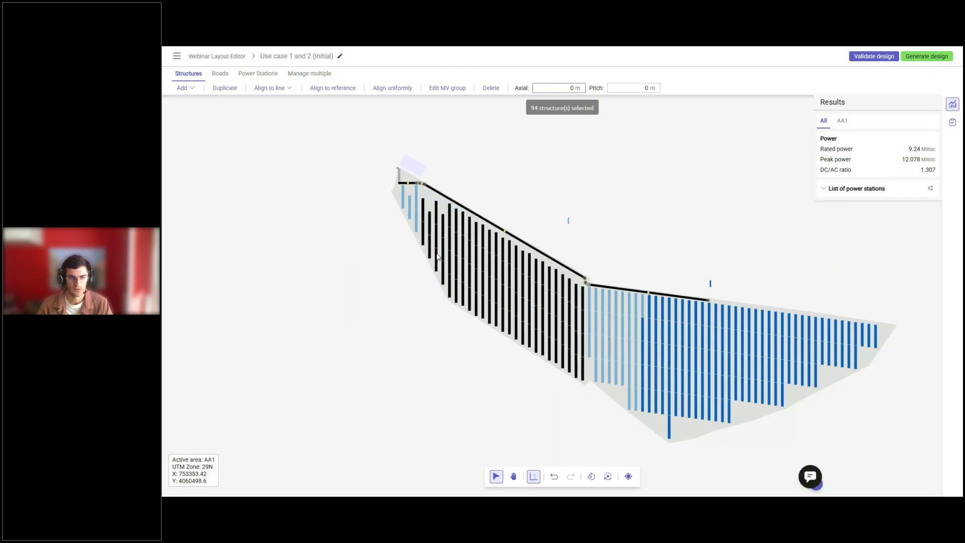
{"action": "left_click", "coordinate": [284, 89]}
{"action": "mouse_move", "coordinate": [292, 114]}
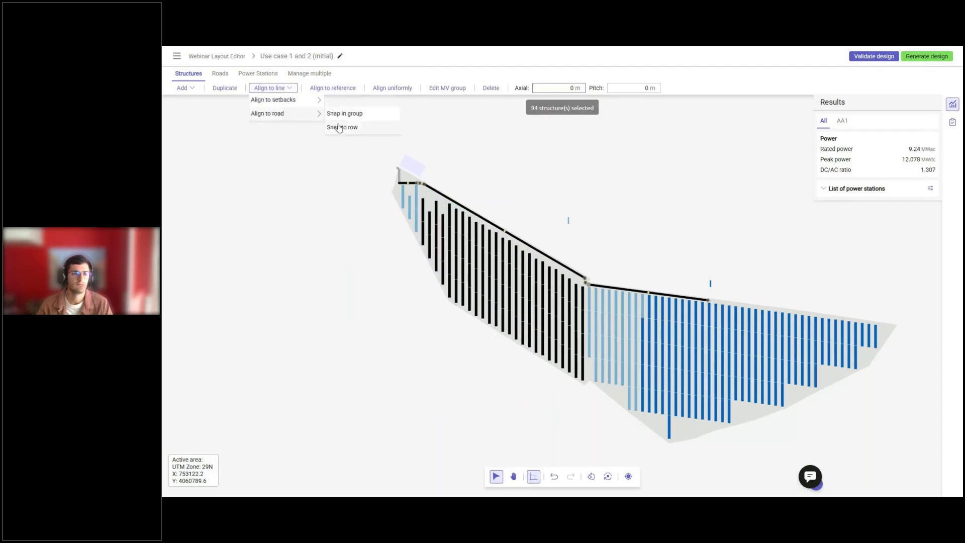
{"action": "left_click", "coordinate": [344, 126]}
{"action": "scroll", "coordinate": [468, 208], "scroll_direction": "up", "scroll_amount": 4}
{"action": "left_click", "coordinate": [466, 212]}
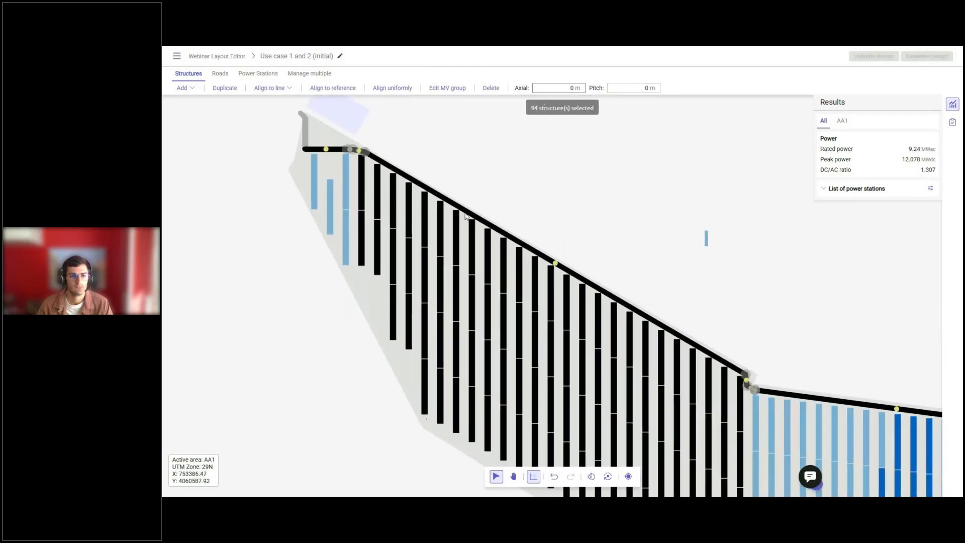
Shift the selected western structures by -1 m in the axial direction and clear the selection.
{"action": "type", "text": "-1"}
{"action": "key", "text": "Return"}
{"action": "left_click", "coordinate": [510, 142]}
Align the four structures below the short horizontal road in the northwestern corner so that their upper ends are level.
{"action": "scroll", "coordinate": [423, 211], "scroll_direction": "down", "scroll_amount": 4}
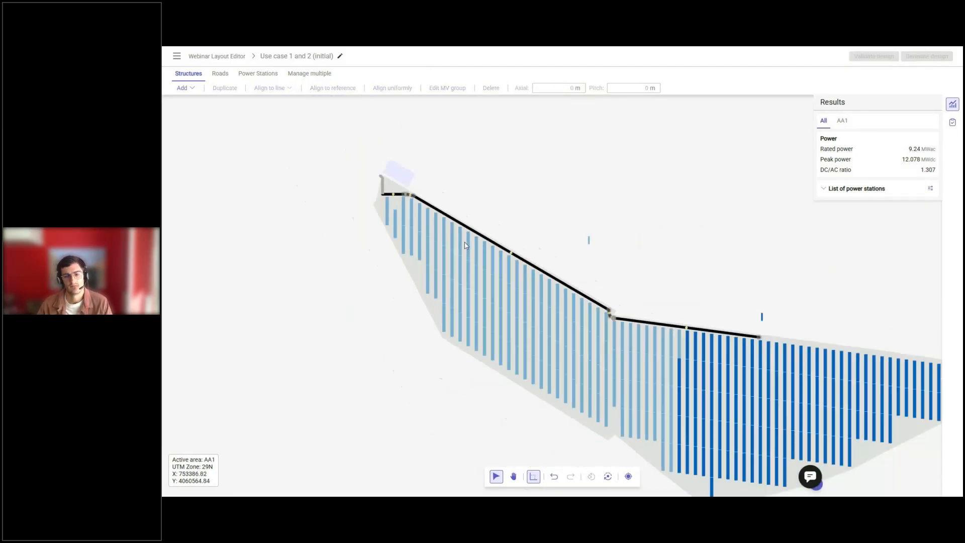
{"action": "scroll", "coordinate": [424, 211], "scroll_direction": "up", "scroll_amount": 4}
{"action": "left_click_drag", "start_coordinate": [411, 207], "coordinate": [339, 326]}
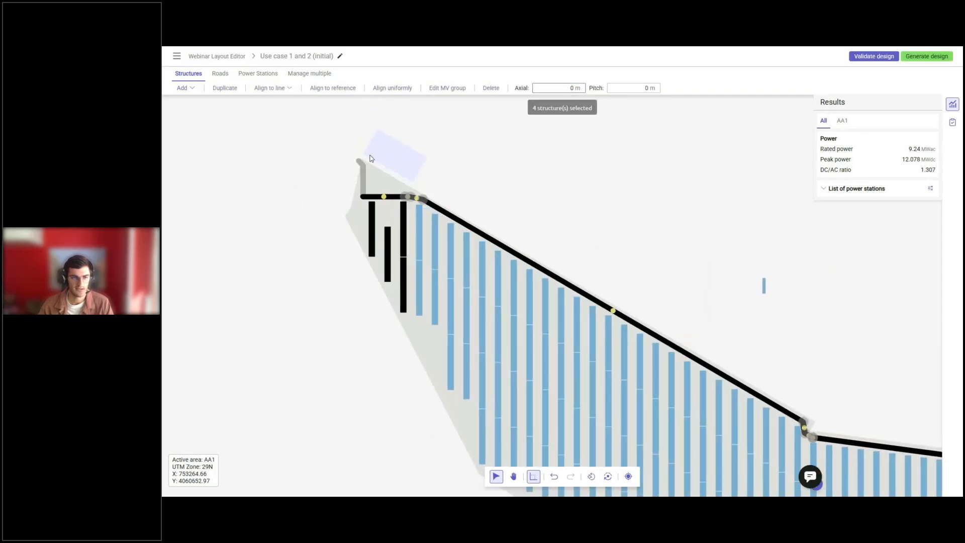
{"action": "left_click", "coordinate": [372, 89]}
{"action": "left_click", "coordinate": [373, 203]}
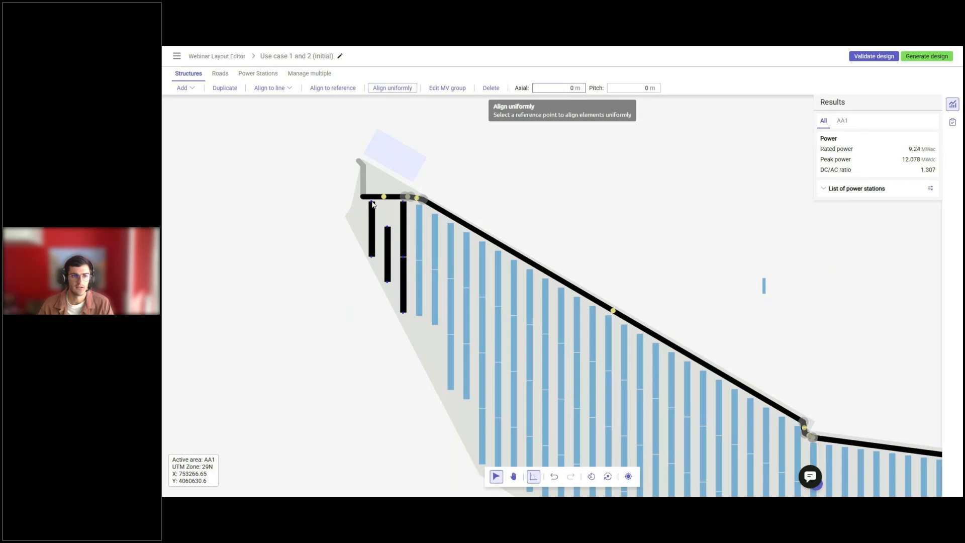
{"action": "left_click", "coordinate": [399, 268]}
Extend the eastern road farther east along the northern boundary by moving its end vertex.
{"action": "scroll", "coordinate": [400, 267], "scroll_direction": "down", "scroll_amount": 5}
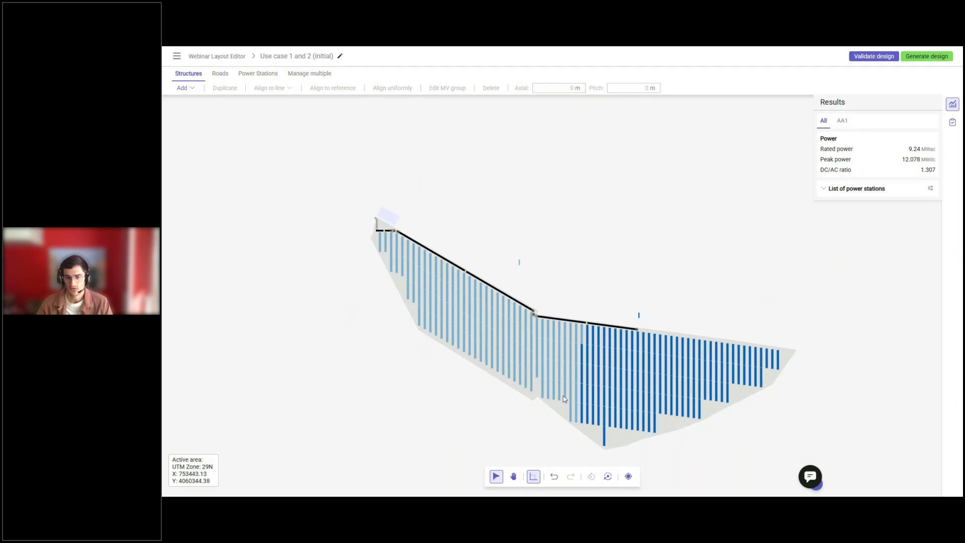
{"action": "scroll", "coordinate": [668, 382], "scroll_direction": "up", "scroll_amount": 1}
{"action": "scroll", "coordinate": [643, 341], "scroll_direction": "up", "scroll_amount": 1}
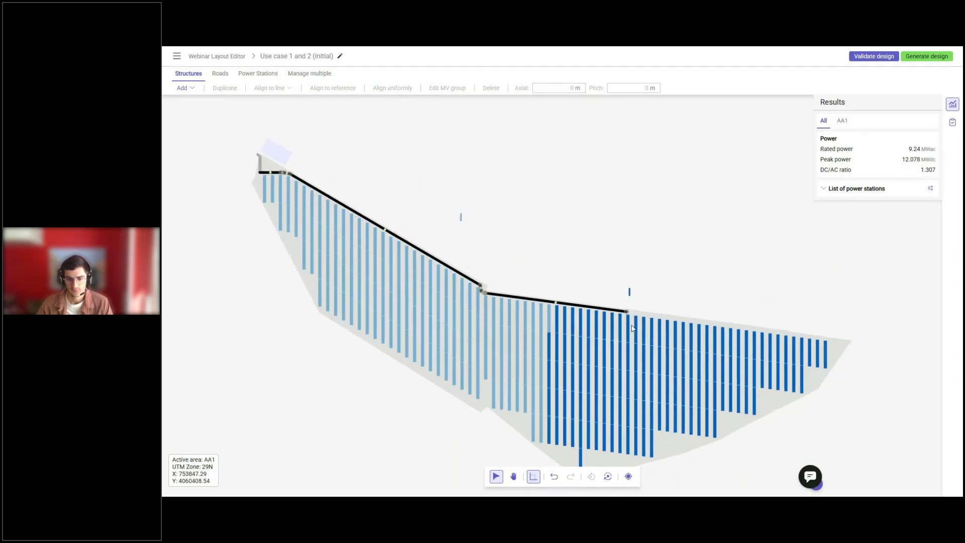
{"action": "left_click_drag", "start_coordinate": [627, 312], "coordinate": [650, 314]}
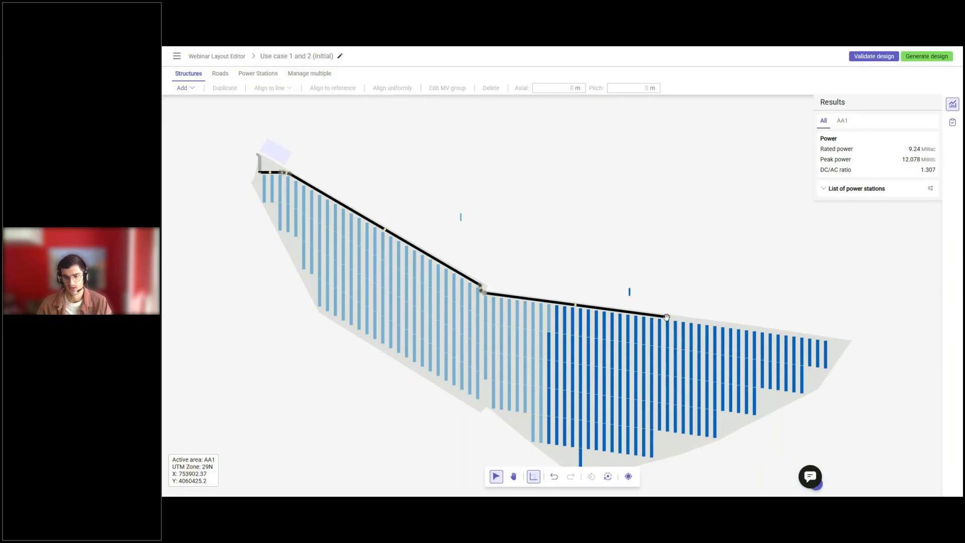
Shift the three rows at the eastern road's end and three rows near the sloping road's lower end by -8 m axially.
{"action": "middle_click_drag", "start_coordinate": [673, 346], "coordinate": [649, 303]}
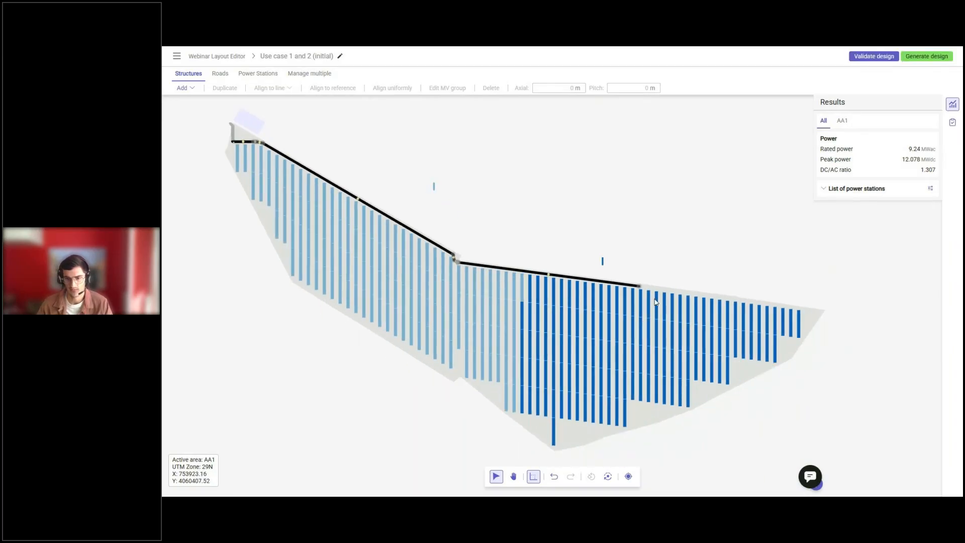
{"action": "left_click_drag", "start_coordinate": [652, 296], "coordinate": [631, 418]}
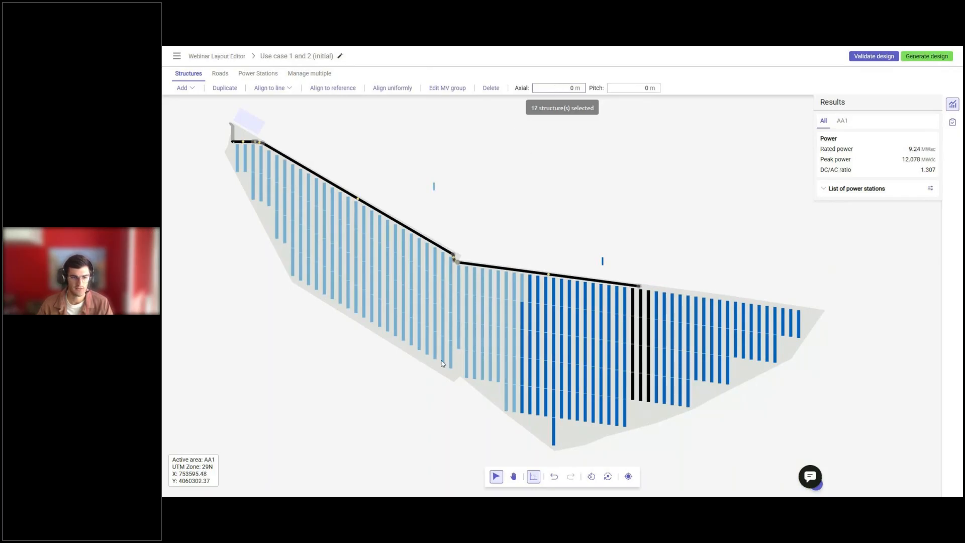
{"action": "left_click_drag", "start_coordinate": [438, 360], "coordinate": [415, 239]}
{"action": "left_click", "coordinate": [555, 91]}
{"action": "type", "text": "-8"}
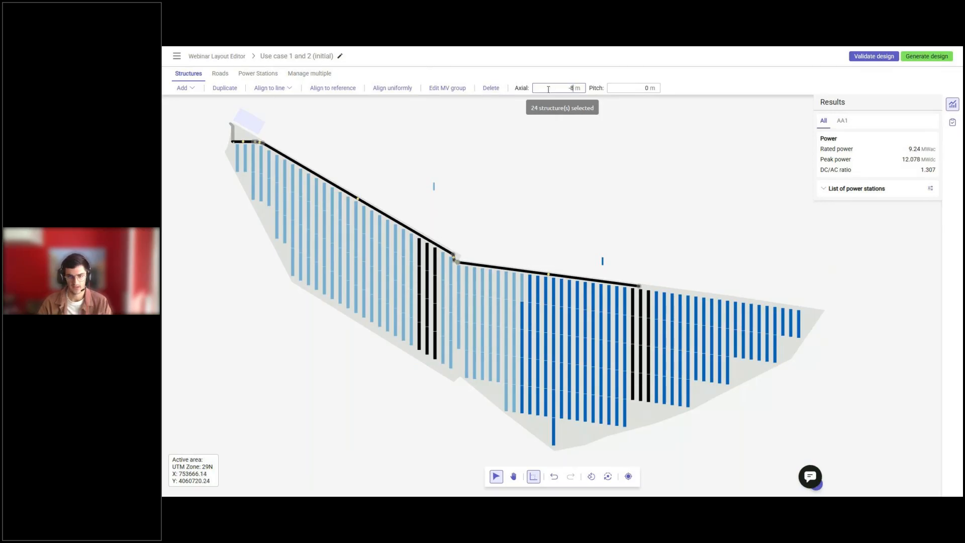
{"action": "key", "text": "Return"}
{"action": "key", "text": "Escape"}
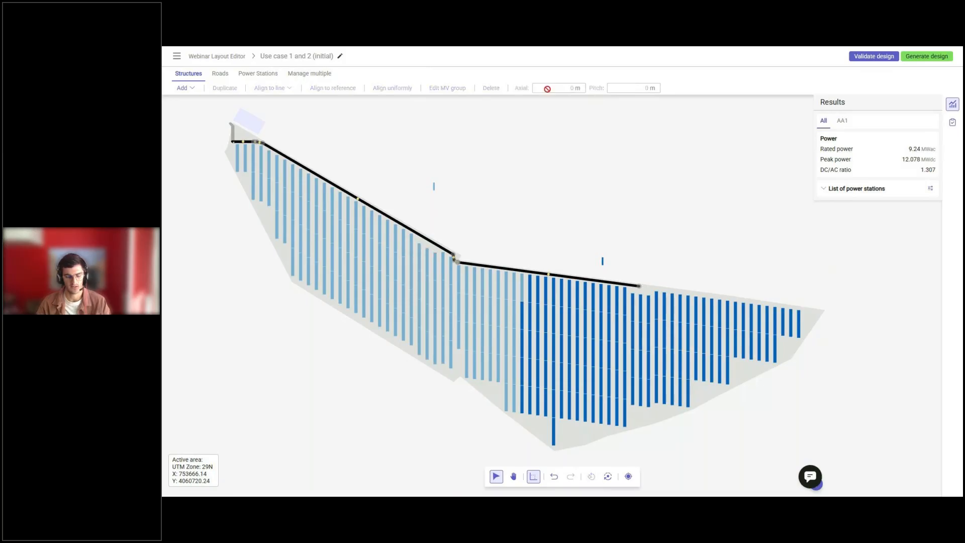
Rotate the eastern power station outside the plot by a custom angle of 75 degrees counter-clockwise.
{"action": "scroll", "coordinate": [608, 267], "scroll_direction": "up", "scroll_amount": 5}
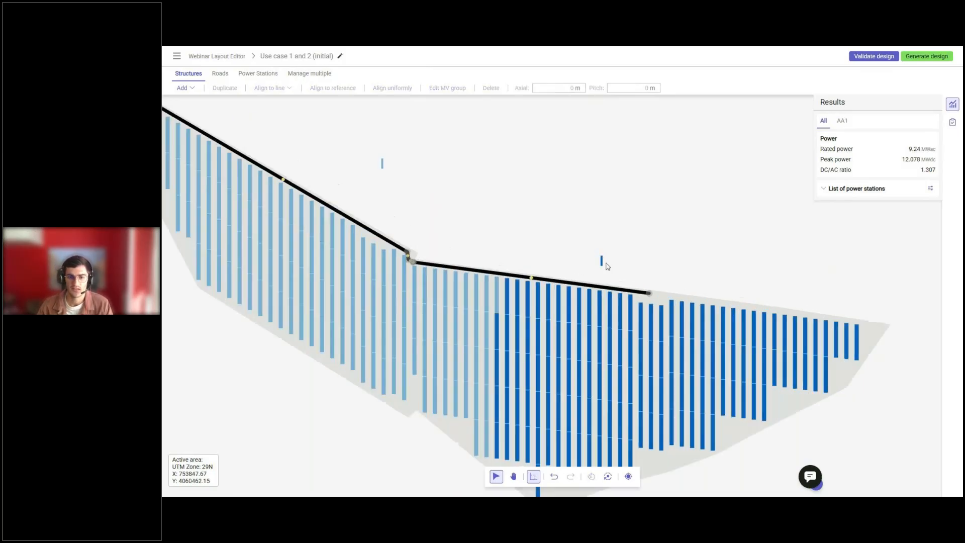
{"action": "left_click", "coordinate": [599, 260]}
{"action": "left_click", "coordinate": [186, 87]}
{"action": "left_click", "coordinate": [203, 130]}
{"action": "double_click", "coordinate": [511, 274]}
{"action": "type", "text": "75"}
{"action": "left_click", "coordinate": [632, 289]}
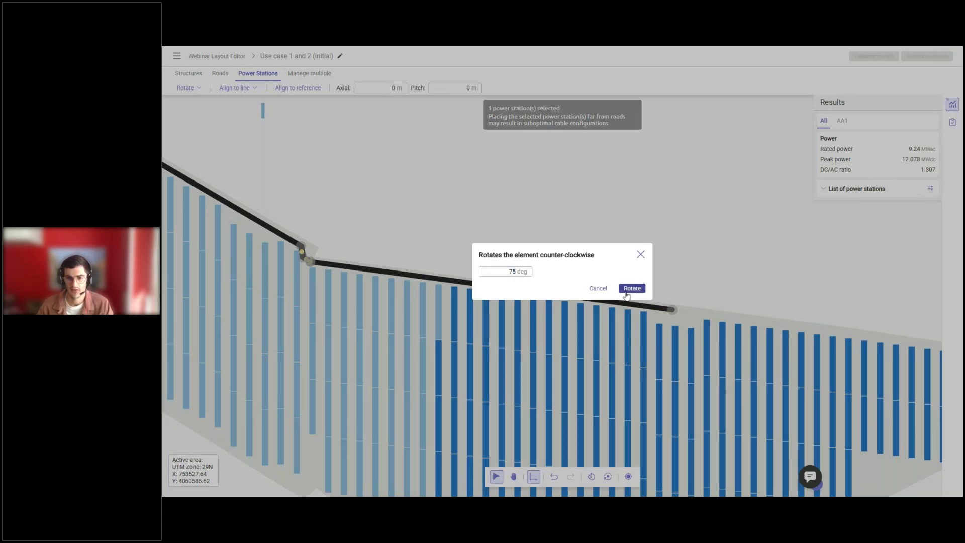
With orthogonal movement off, place the eastern power station just below the eastern road's end and rotate it 5 degrees counter-clockwise.
{"action": "left_click", "coordinate": [604, 262]}
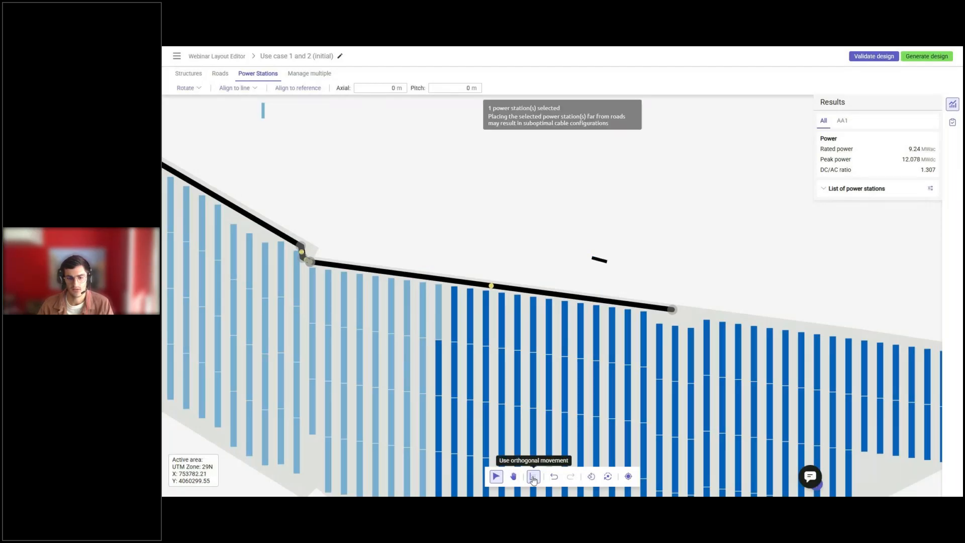
{"action": "left_click_drag", "start_coordinate": [598, 266], "coordinate": [675, 320]}
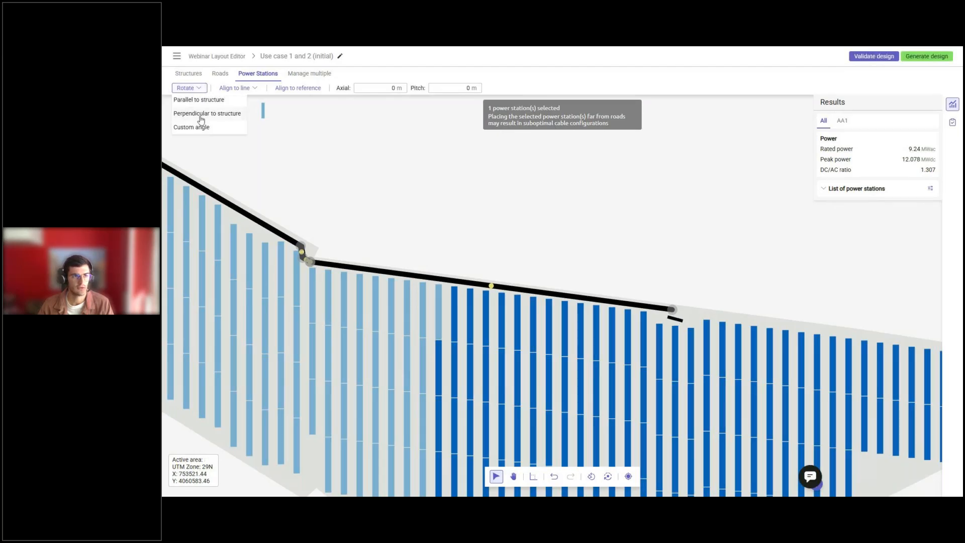
{"action": "left_click", "coordinate": [205, 130]}
{"action": "left_click", "coordinate": [505, 271]}
{"action": "type", "text": "5"}
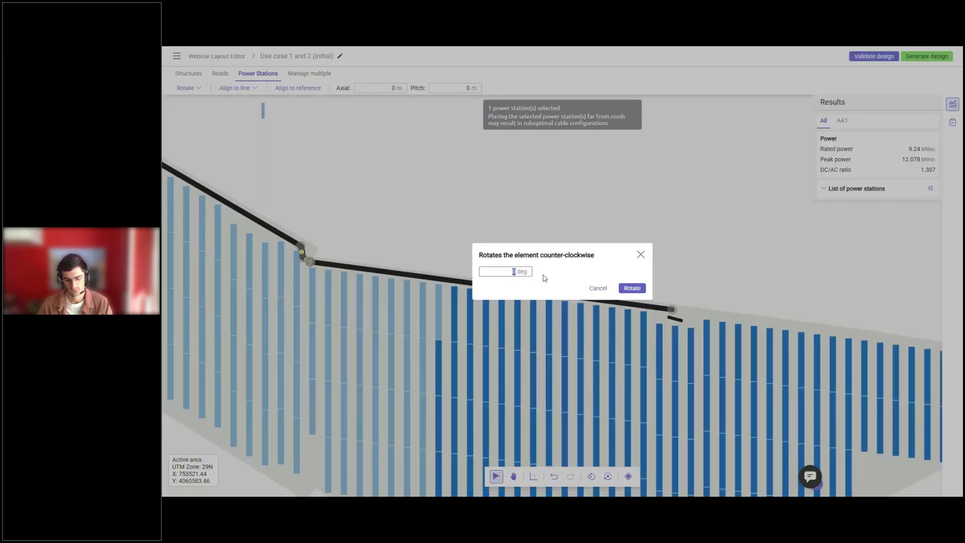
{"action": "left_click", "coordinate": [632, 288]}
Rotate the western power station outside the plot by a custom angle of 60 degrees counter-clockwise.
{"action": "scroll", "coordinate": [687, 367], "scroll_direction": "down", "scroll_amount": 4}
{"action": "scroll", "coordinate": [402, 221], "scroll_direction": "up", "scroll_amount": 3}
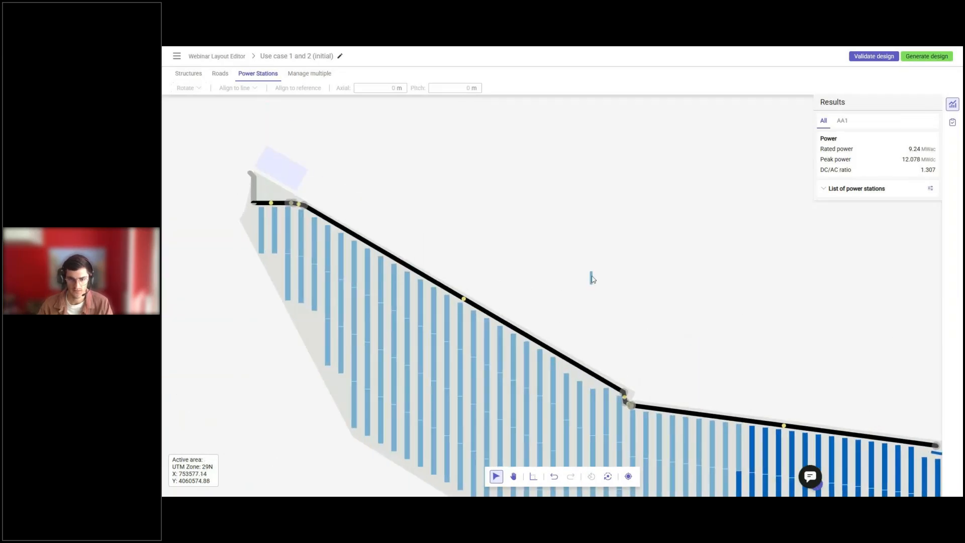
{"action": "left_click", "coordinate": [592, 278]}
{"action": "left_click", "coordinate": [185, 88]}
{"action": "left_click", "coordinate": [207, 130]}
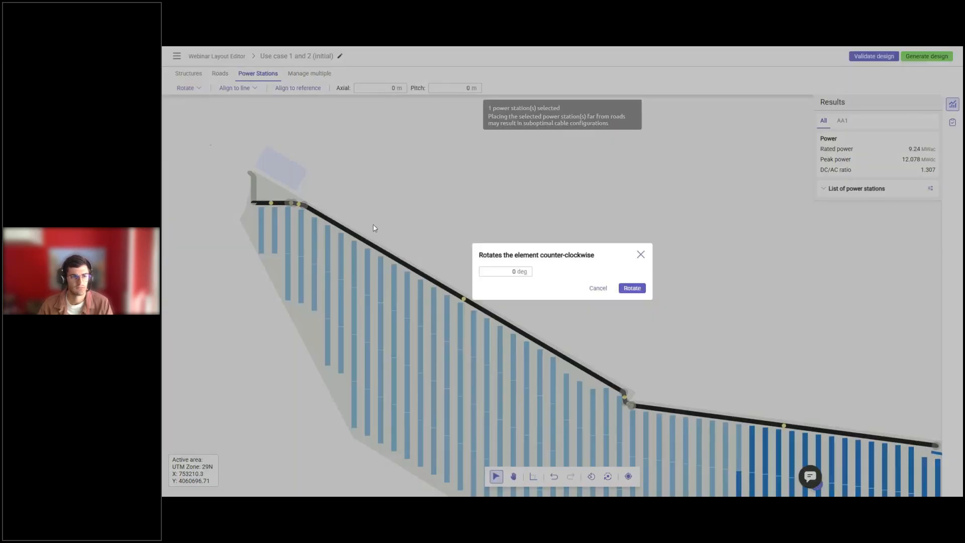
{"action": "left_click", "coordinate": [512, 276]}
{"action": "type", "text": "60"}
{"action": "left_click", "coordinate": [624, 290]}
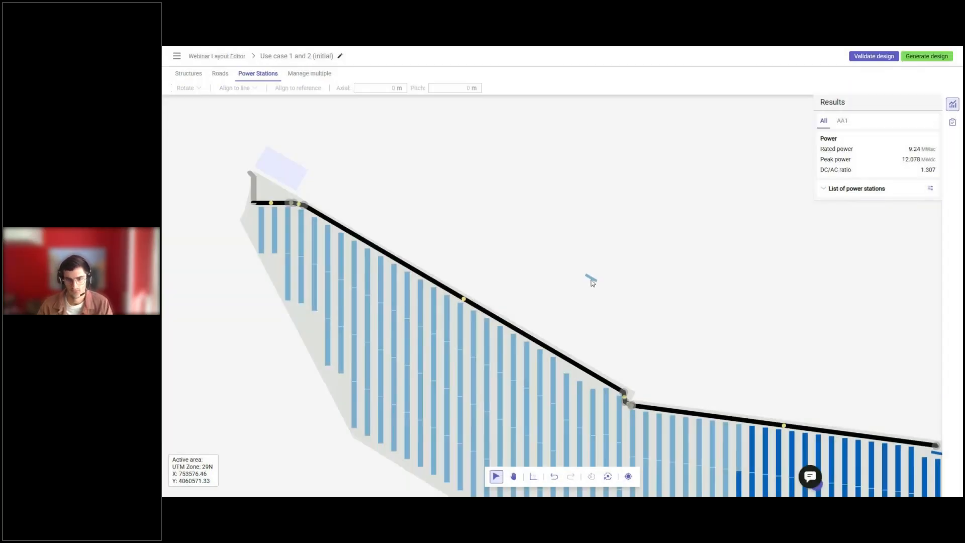
Move the western power station into the gap between the sloping road and the three lowered rows near its lower end.
{"action": "left_click_drag", "start_coordinate": [593, 281], "coordinate": [582, 376]}
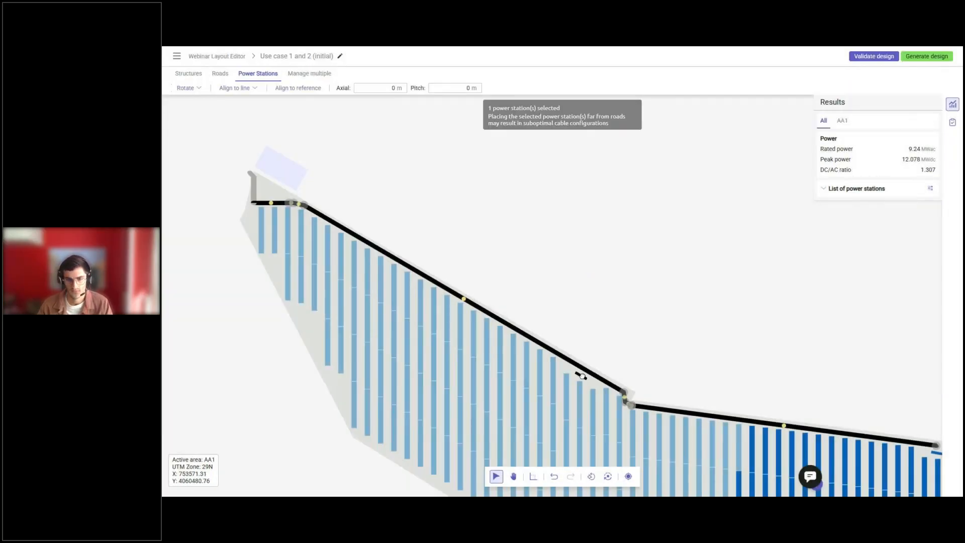
{"action": "scroll", "coordinate": [516, 289], "scroll_direction": "down", "scroll_amount": 3}
{"action": "left_click", "coordinate": [453, 246]}
{"action": "scroll", "coordinate": [707, 318], "scroll_direction": "down", "scroll_amount": 1}
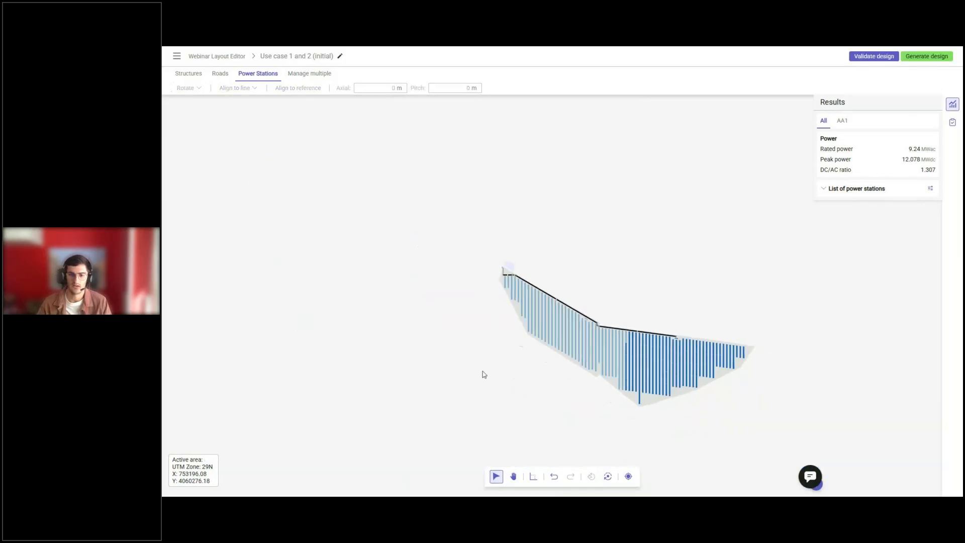
Move all structures east of the eastern road's end up towards the northern boundary, finishing with an axial shift of -5 m.
{"action": "scroll", "coordinate": [485, 373], "scroll_direction": "up", "scroll_amount": 1}
{"action": "middle_click_drag", "start_coordinate": [712, 395], "coordinate": [651, 374]}
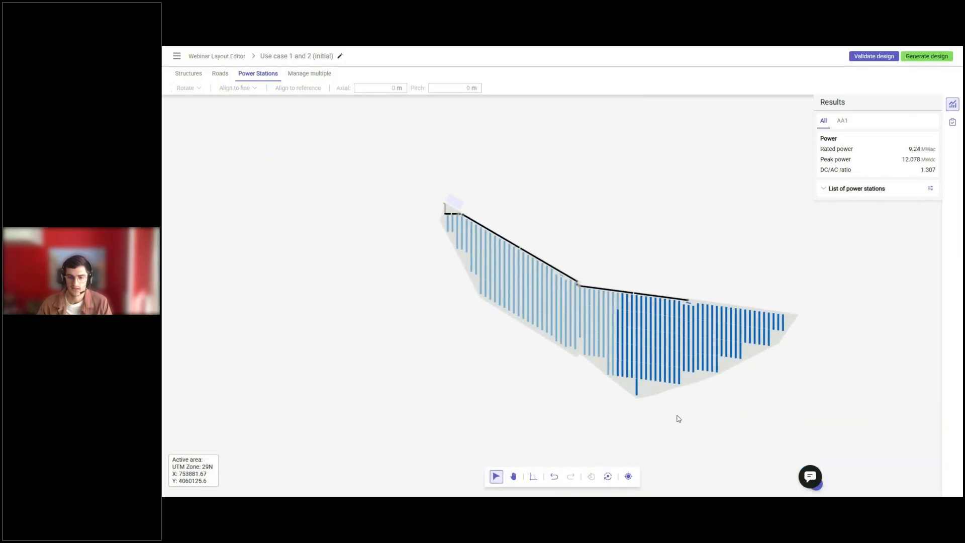
{"action": "middle_click_drag", "start_coordinate": [716, 389], "coordinate": [631, 362]}
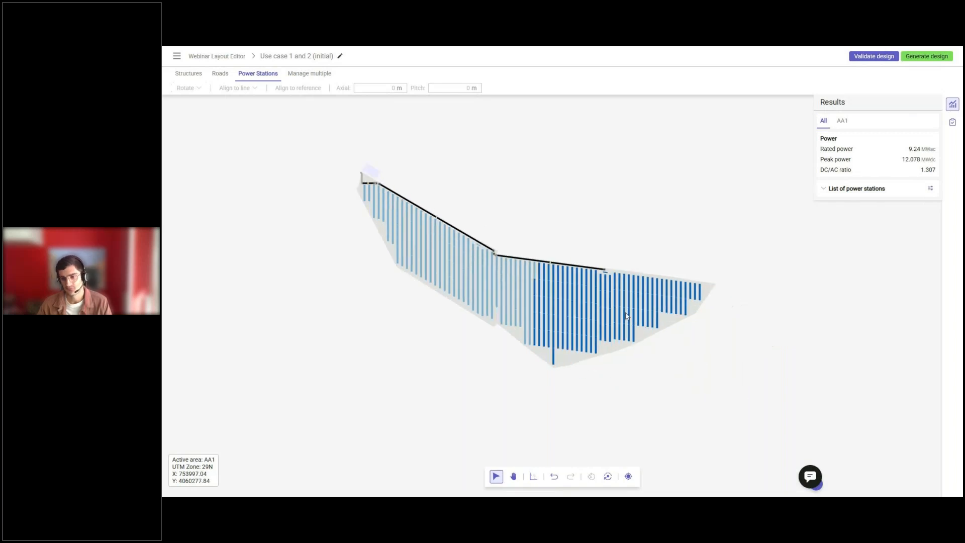
{"action": "scroll", "coordinate": [628, 327], "scroll_direction": "up", "scroll_amount": 5}
{"action": "left_click_drag", "start_coordinate": [591, 226], "coordinate": [871, 429]}
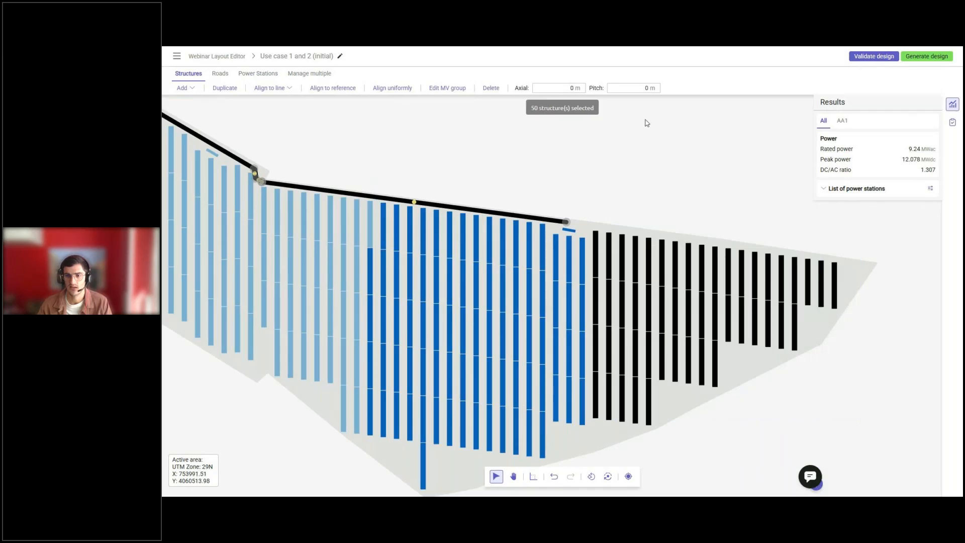
{"action": "left_click", "coordinate": [565, 89]}
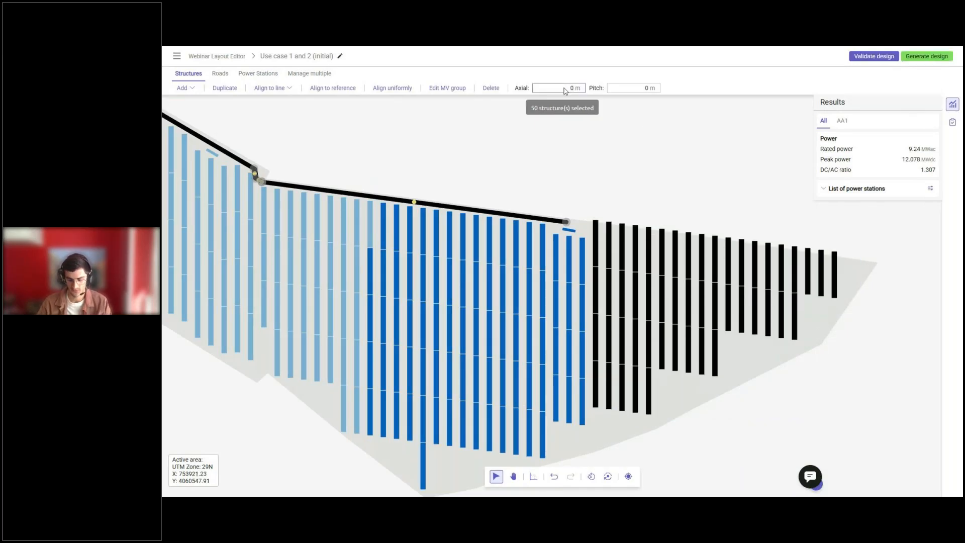
{"action": "type", "text": "-5"}
{"action": "key", "text": "Return"}
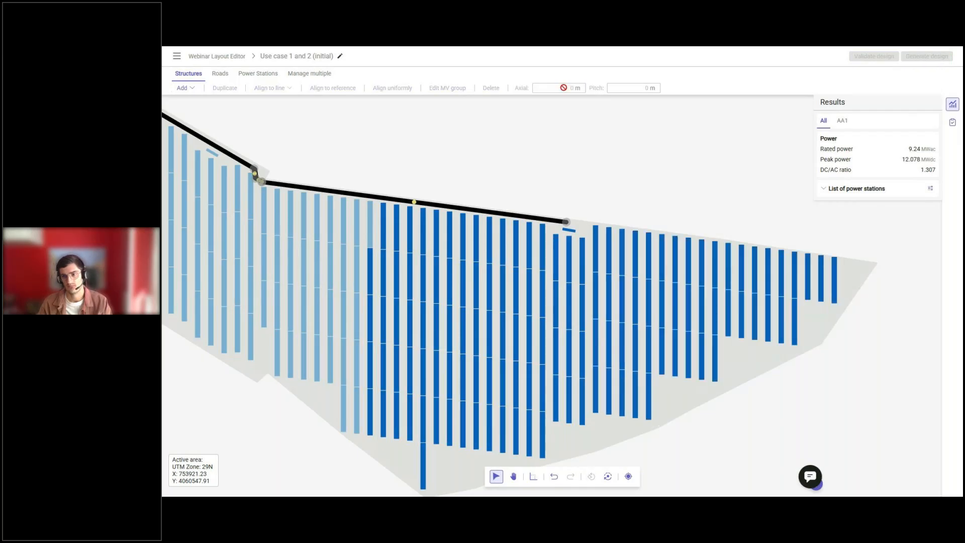
Validate the reworked design.
{"action": "scroll", "coordinate": [735, 290], "scroll_direction": "down", "scroll_amount": 2}
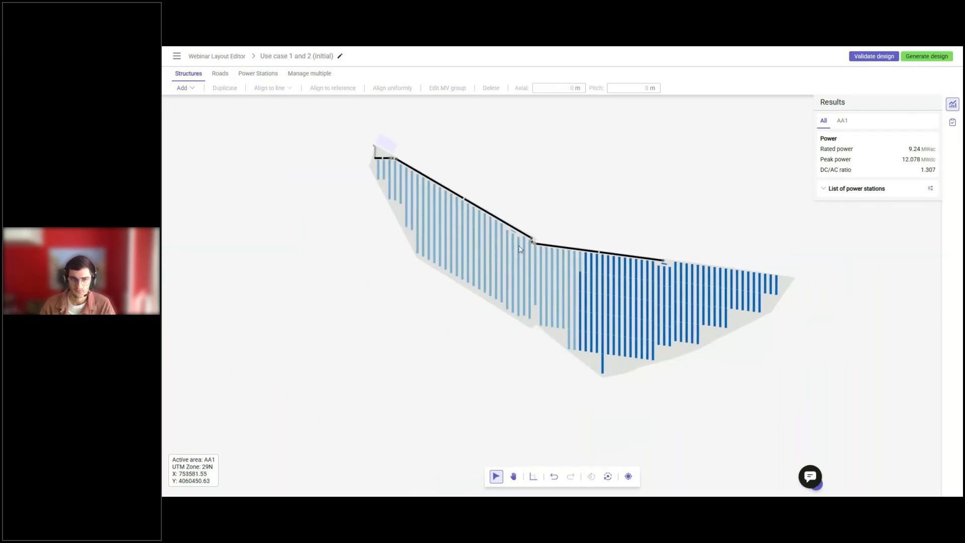
{"action": "middle_click_drag", "start_coordinate": [534, 263], "coordinate": [563, 285]}
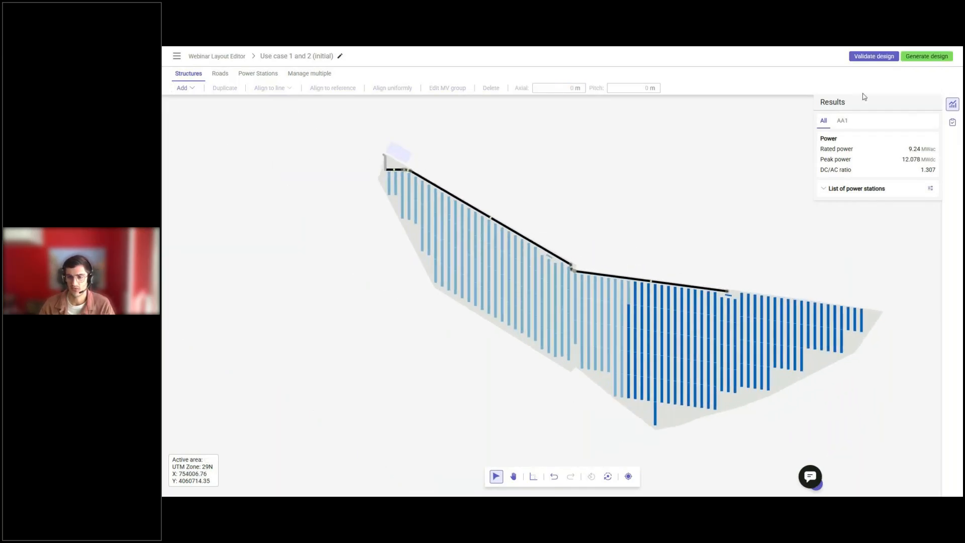
{"action": "left_click", "coordinate": [890, 57]}
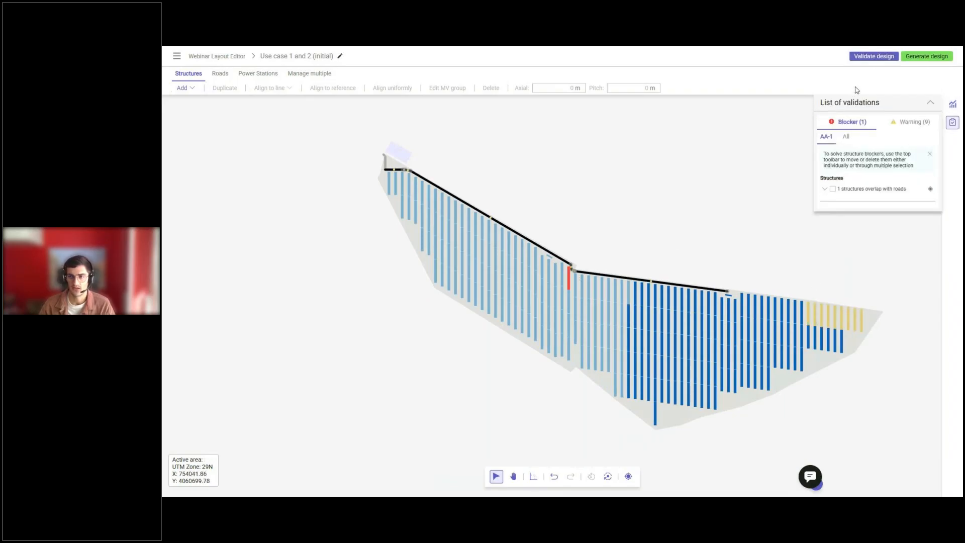
Move the middle vertex of the bend between the two roads northeast, away from the overlapping structure.
{"action": "scroll", "coordinate": [566, 251], "scroll_direction": "up", "scroll_amount": 5}
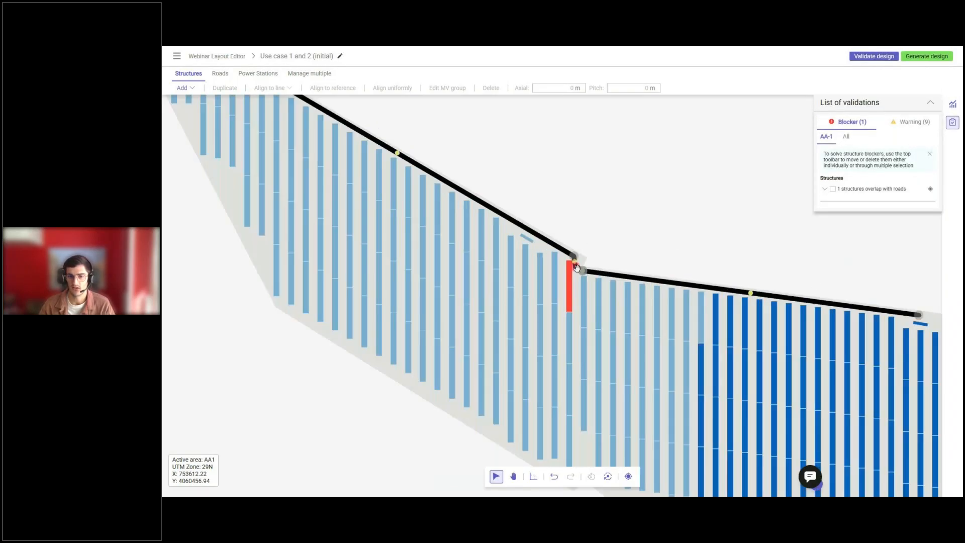
{"action": "scroll", "coordinate": [566, 252], "scroll_direction": "up", "scroll_amount": 2}
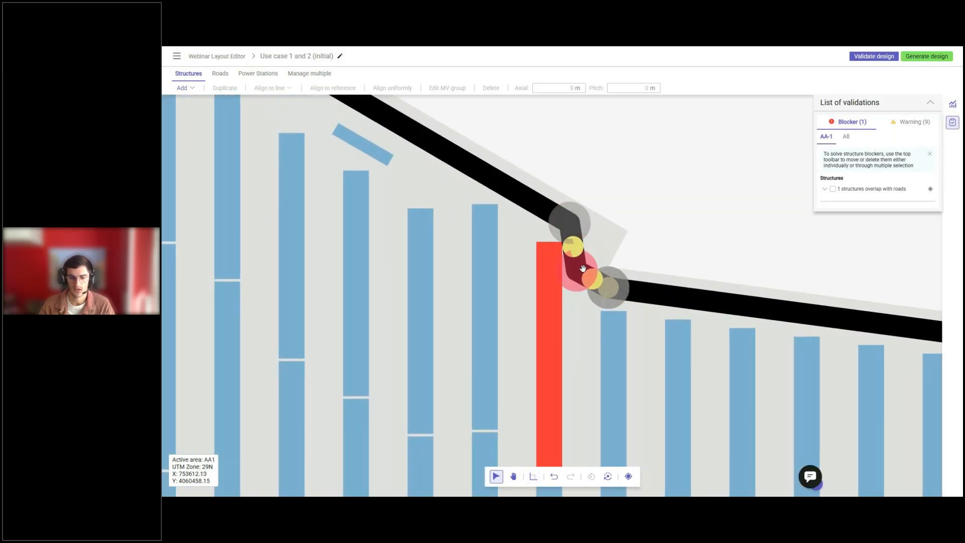
{"action": "left_click_drag", "start_coordinate": [577, 270], "coordinate": [585, 257]}
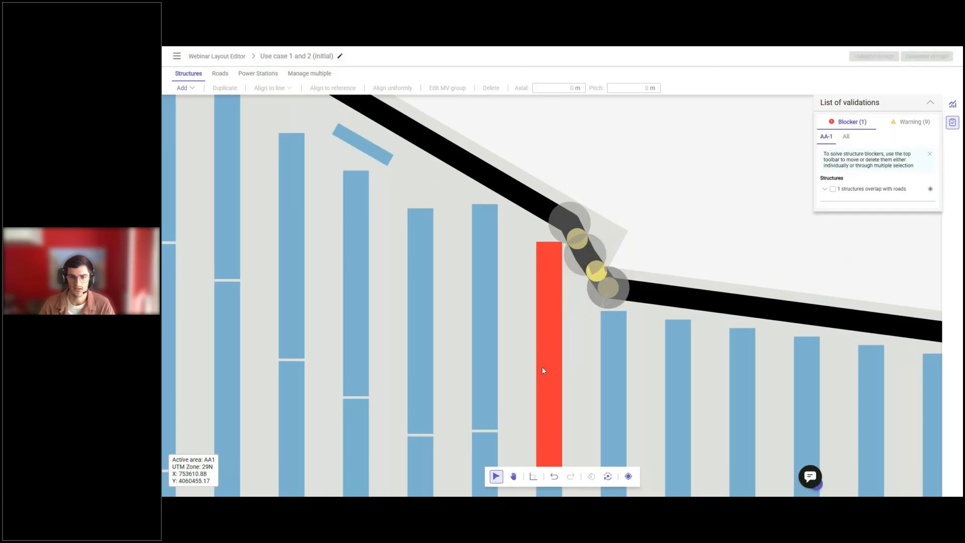
Validate the design with the adjusted bend between the two roads.
{"action": "scroll", "coordinate": [537, 364], "scroll_direction": "down", "scroll_amount": 3}
{"action": "scroll", "coordinate": [535, 364], "scroll_direction": "down", "scroll_amount": 5}
{"action": "left_click", "coordinate": [875, 56]}
{"action": "scroll", "coordinate": [553, 273], "scroll_direction": "down", "scroll_amount": 2}
{"action": "scroll", "coordinate": [638, 374], "scroll_direction": "up", "scroll_amount": 5}
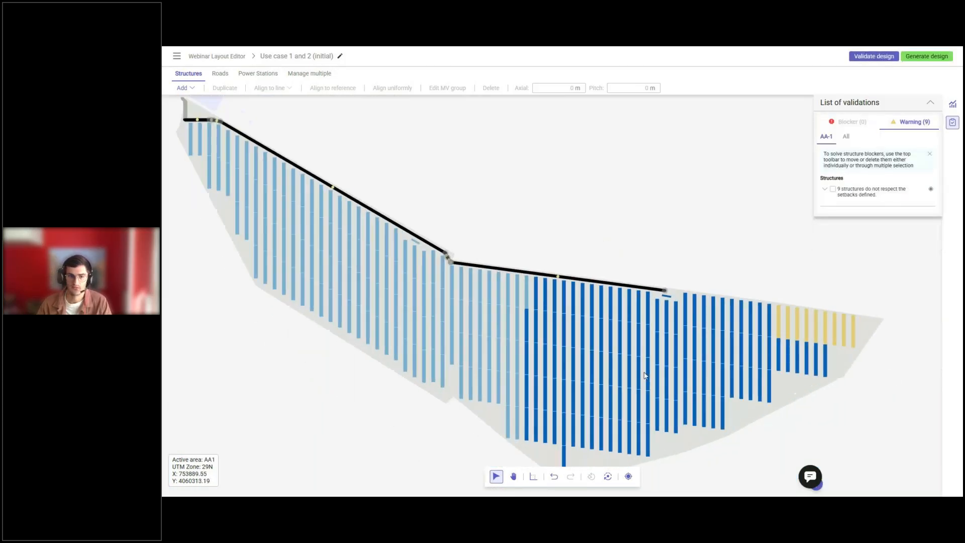
Align all structures in the nine easternmost rows to the northern setback line, snapping each row individually.
{"action": "scroll", "coordinate": [644, 245], "scroll_direction": "up", "scroll_amount": 3}
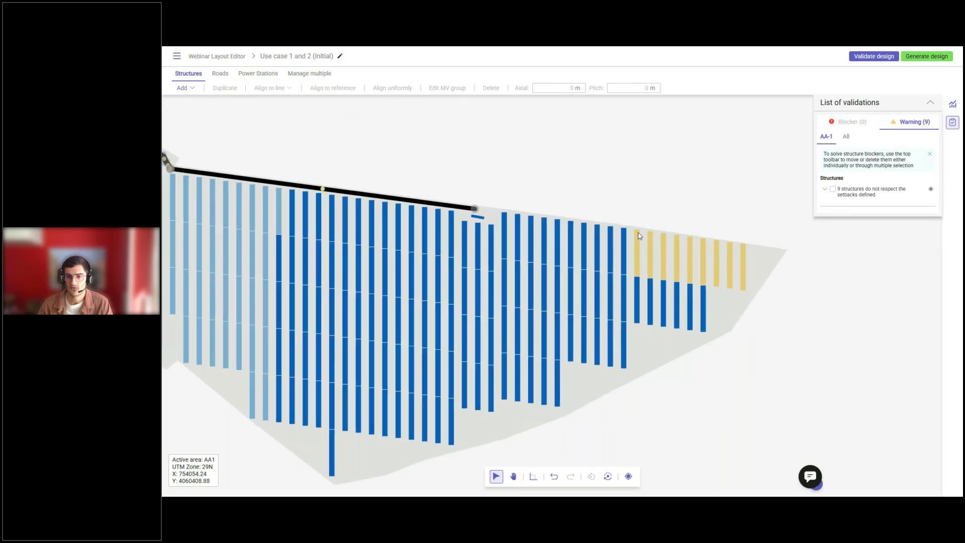
{"action": "left_click_drag", "start_coordinate": [632, 225], "coordinate": [791, 345]}
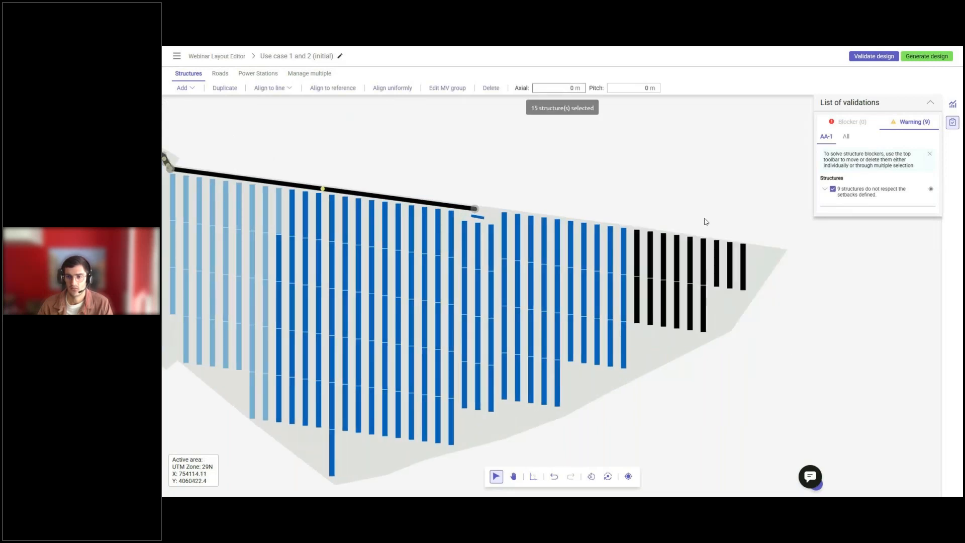
{"action": "scroll", "coordinate": [705, 219], "scroll_direction": "up", "scroll_amount": 2}
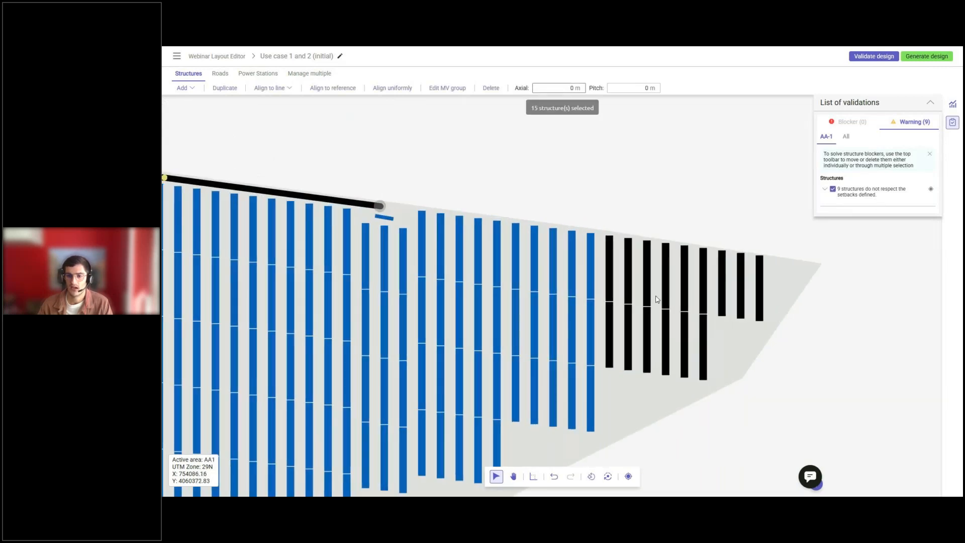
{"action": "left_click", "coordinate": [533, 476]}
{"action": "left_click_drag", "start_coordinate": [629, 269], "coordinate": [630, 279]}
{"action": "left_click", "coordinate": [282, 88]}
{"action": "mouse_move", "coordinate": [296, 99]}
{"action": "left_click", "coordinate": [346, 114]}
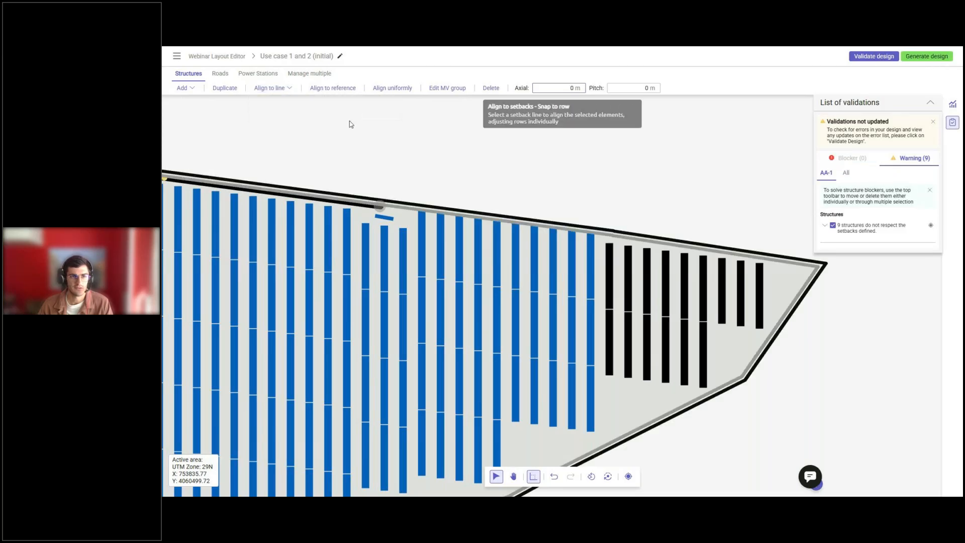
{"action": "left_click", "coordinate": [688, 247]}
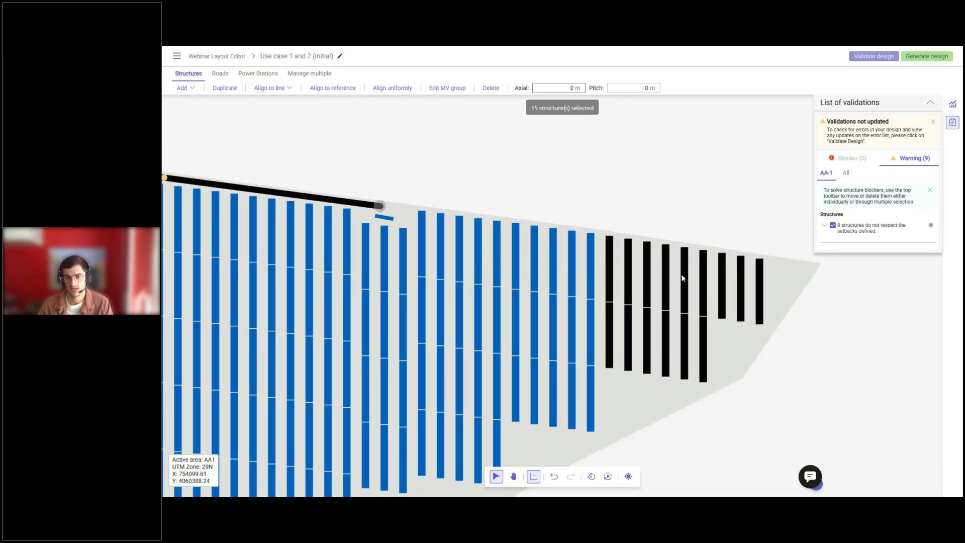
Deselect the realigned eastern structures and validate the design again.
{"action": "scroll", "coordinate": [680, 274], "scroll_direction": "down", "scroll_amount": 2}
{"action": "key", "text": "Escape"}
{"action": "scroll", "coordinate": [681, 275], "scroll_direction": "down", "scroll_amount": 3}
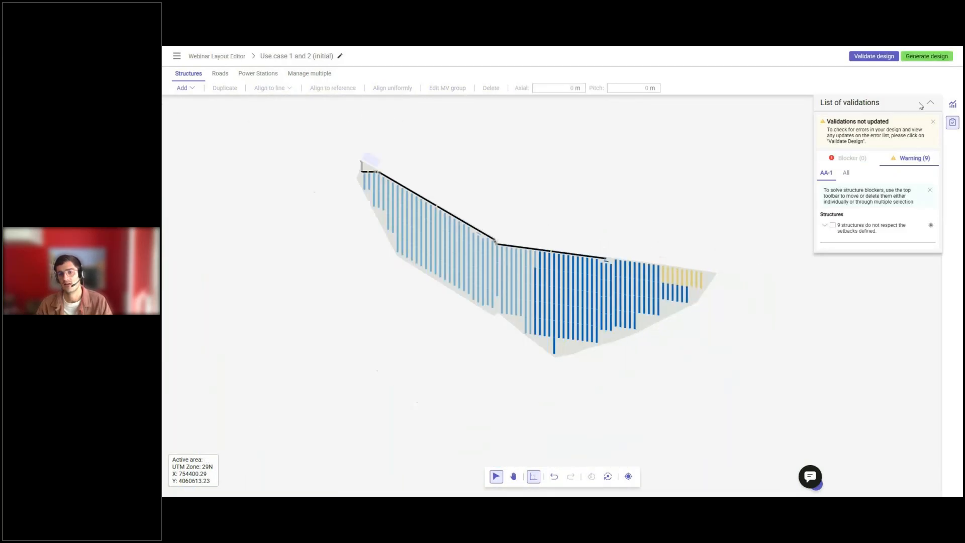
{"action": "left_click", "coordinate": [874, 55]}
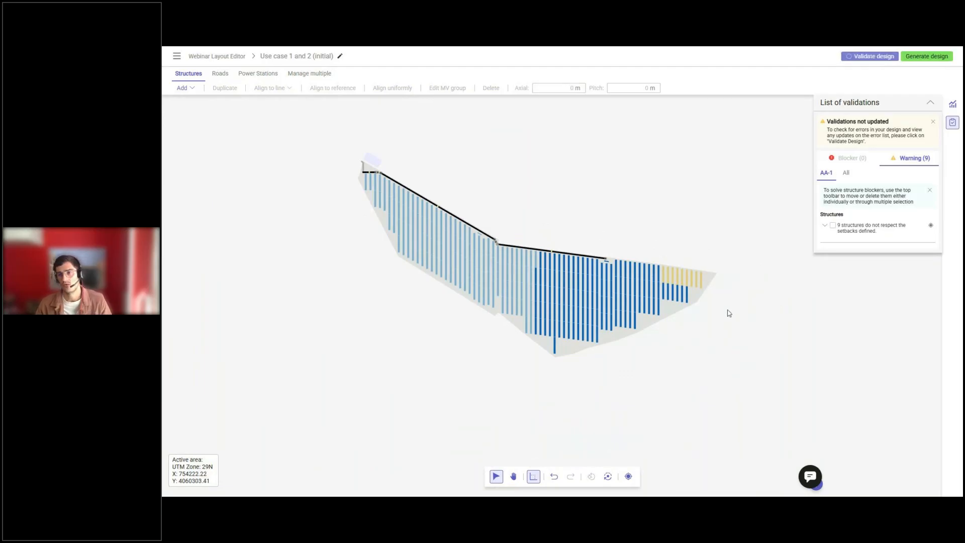
{"action": "middle_click_drag", "start_coordinate": [497, 269], "coordinate": [532, 291]}
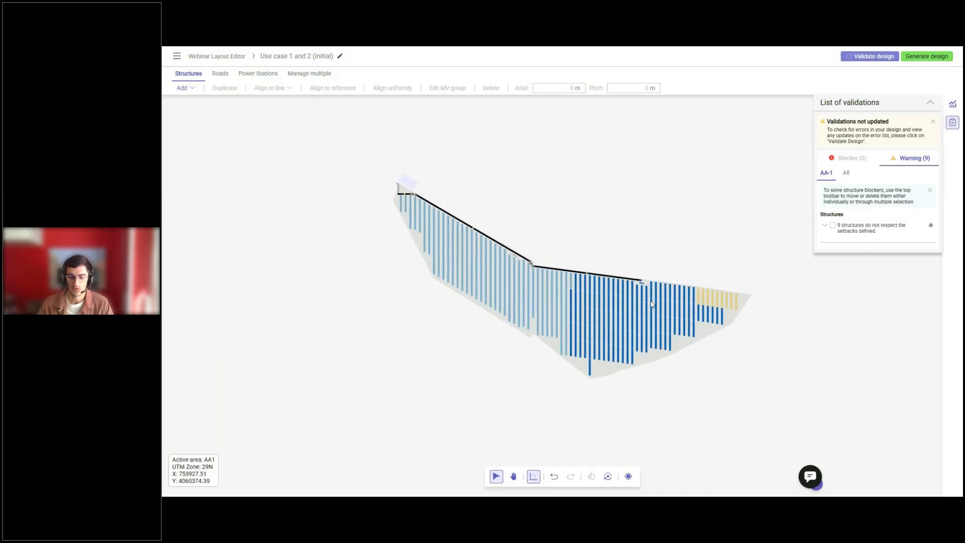
{"action": "middle_click_drag", "start_coordinate": [682, 370], "coordinate": [659, 362]}
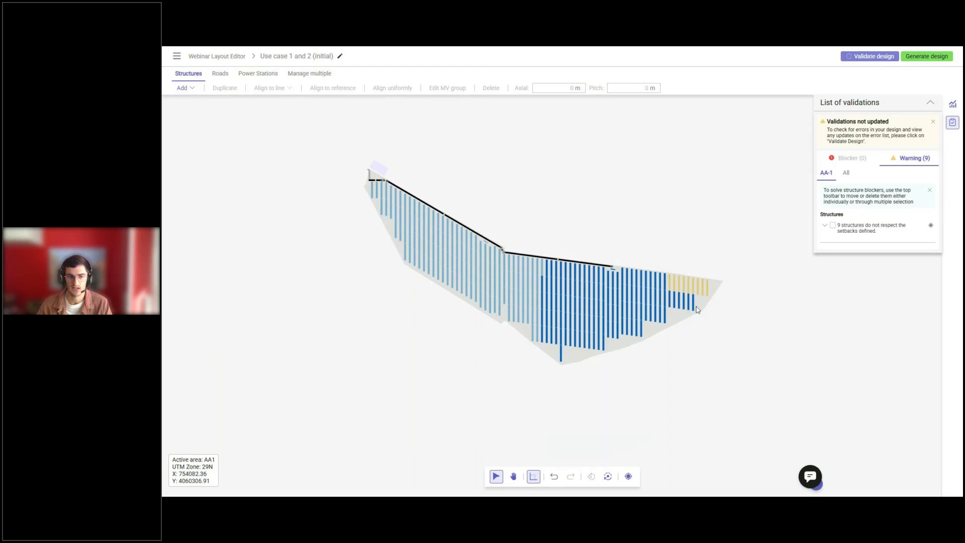
Select the lowest structures along the stepped southern edge, plus the one below the road bend and the third single structure from the eastern tip.
{"action": "scroll", "coordinate": [698, 307], "scroll_direction": "up", "scroll_amount": 6}
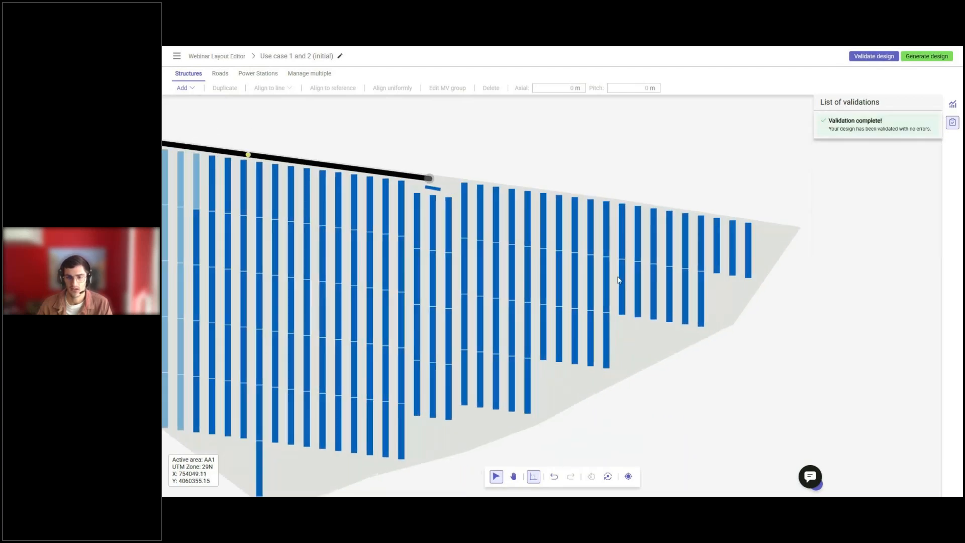
{"action": "left_click_drag", "start_coordinate": [617, 275], "coordinate": [719, 346]}
{"action": "left_click_drag", "start_coordinate": [536, 319], "coordinate": [618, 373], "text": "shift"}
{"action": "scroll", "coordinate": [725, 275], "scroll_direction": "down", "scroll_amount": 4}
{"action": "left_click_drag", "start_coordinate": [591, 321], "coordinate": [670, 366], "text": "shift"}
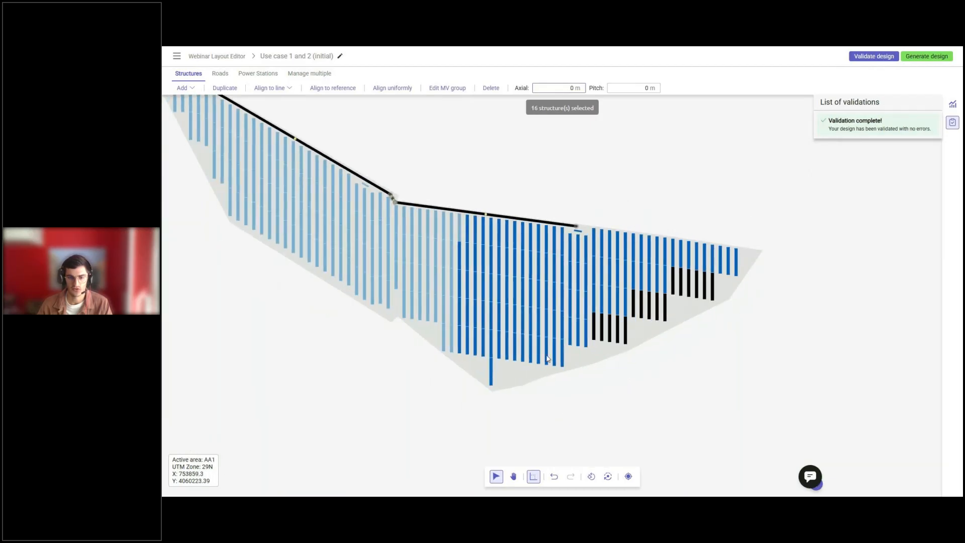
{"action": "left_click_drag", "start_coordinate": [566, 322], "coordinate": [604, 356], "text": "shift"}
{"action": "left_click_drag", "start_coordinate": [488, 337], "coordinate": [608, 388], "text": "shift"}
{"action": "left_click_drag", "start_coordinate": [436, 327], "coordinate": [491, 362], "text": "shift"}
{"action": "left_click", "coordinate": [397, 277], "text": "shift"}
{"action": "scroll", "coordinate": [398, 330], "scroll_direction": "down", "scroll_amount": 3}
{"action": "scroll", "coordinate": [577, 328], "scroll_direction": "up", "scroll_amount": 3}
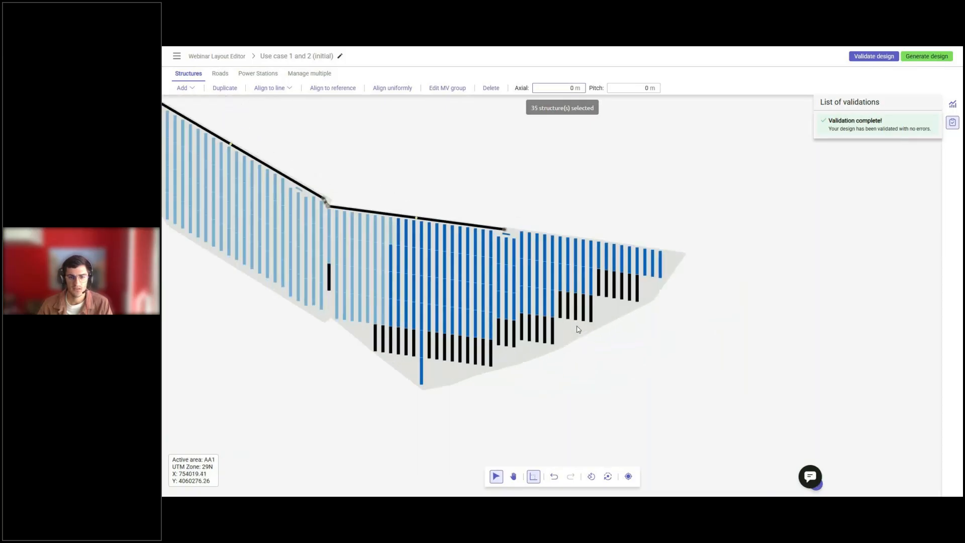
{"action": "scroll", "coordinate": [578, 329], "scroll_direction": "up", "scroll_amount": 2}
{"action": "left_click", "coordinate": [661, 257], "text": "shift"}
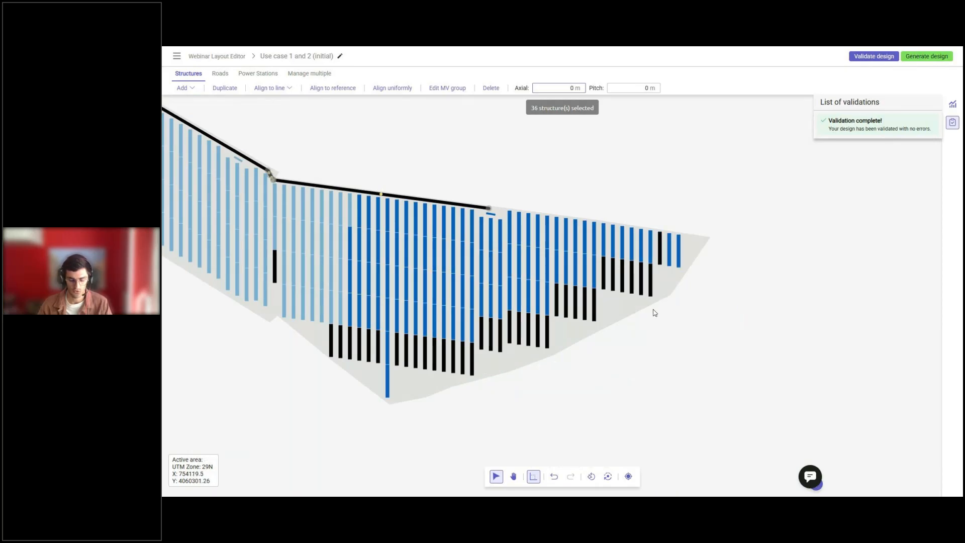
Duplicate the selected structures and align the copies to the lower ends of their originals using matching reference points.
{"action": "left_click", "coordinate": [228, 88]}
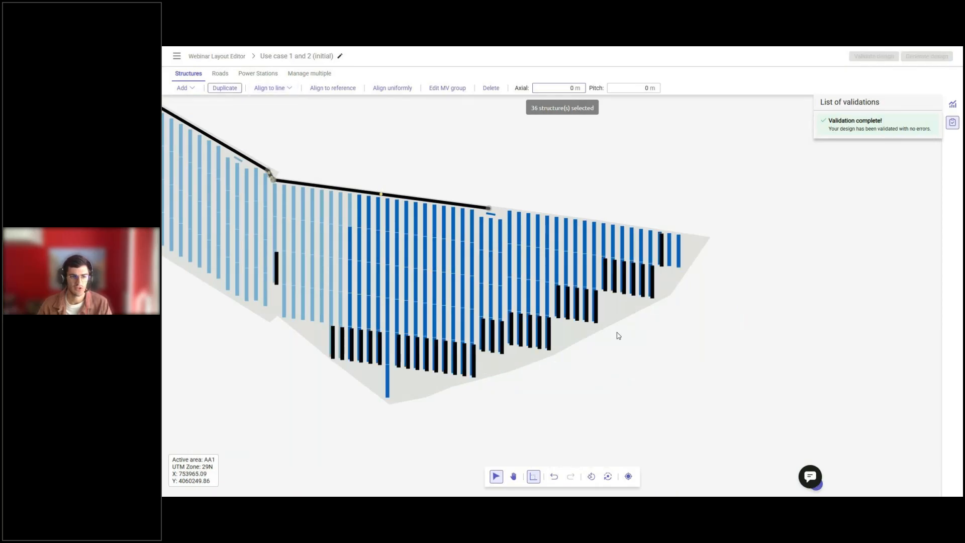
{"action": "scroll", "coordinate": [661, 239], "scroll_direction": "up", "scroll_amount": 4}
{"action": "left_click", "coordinate": [342, 88]}
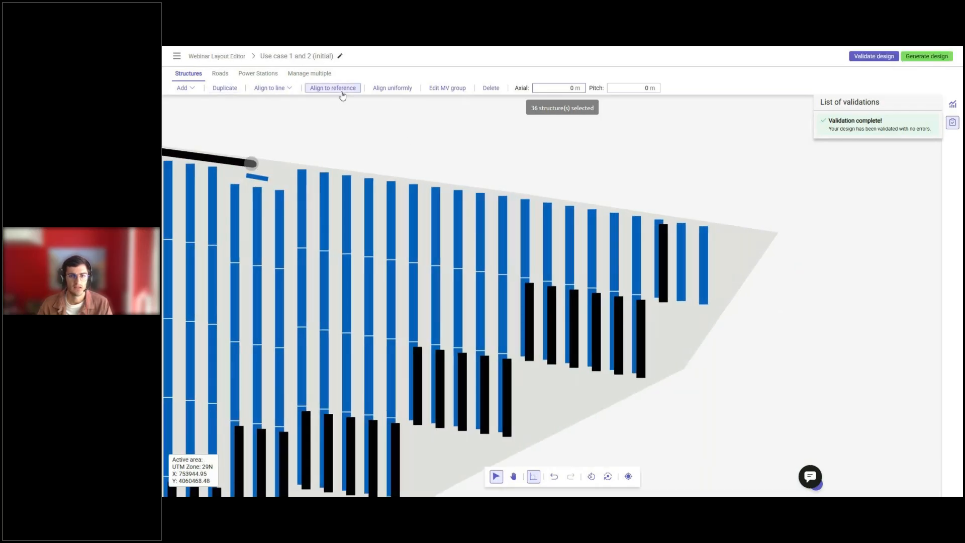
{"action": "left_click", "coordinate": [659, 234]}
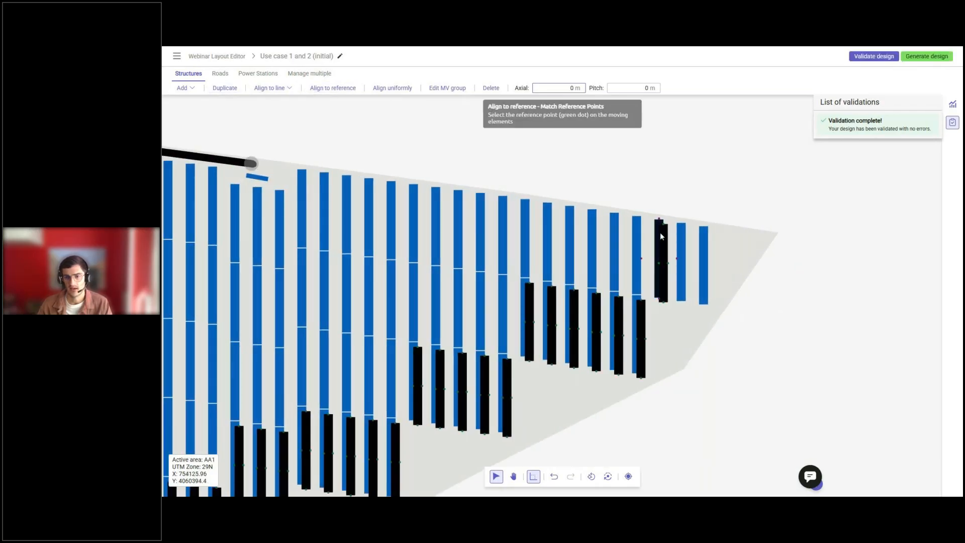
{"action": "left_click", "coordinate": [660, 301]}
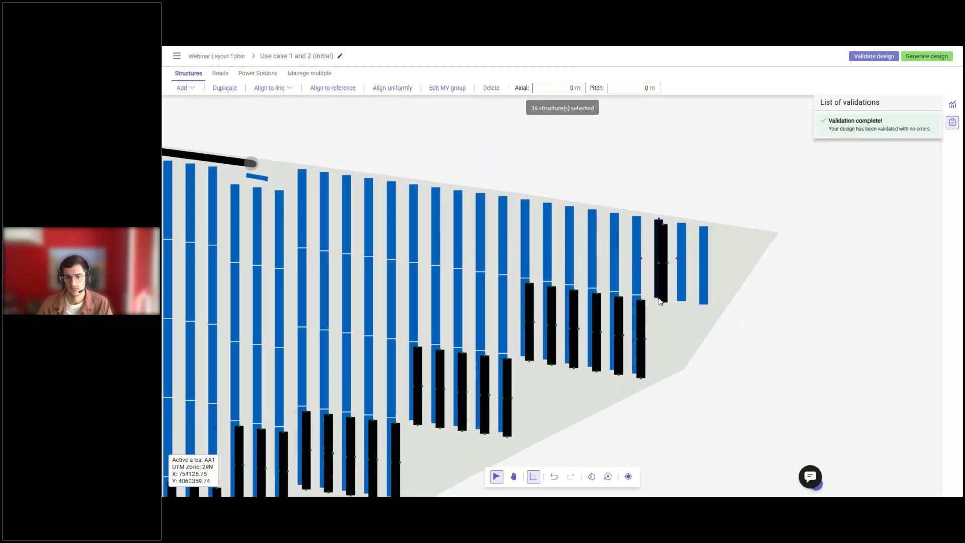
Validate the design with the duplicated structures along the southern boundary.
{"action": "scroll", "coordinate": [660, 300], "scroll_direction": "down", "scroll_amount": 5}
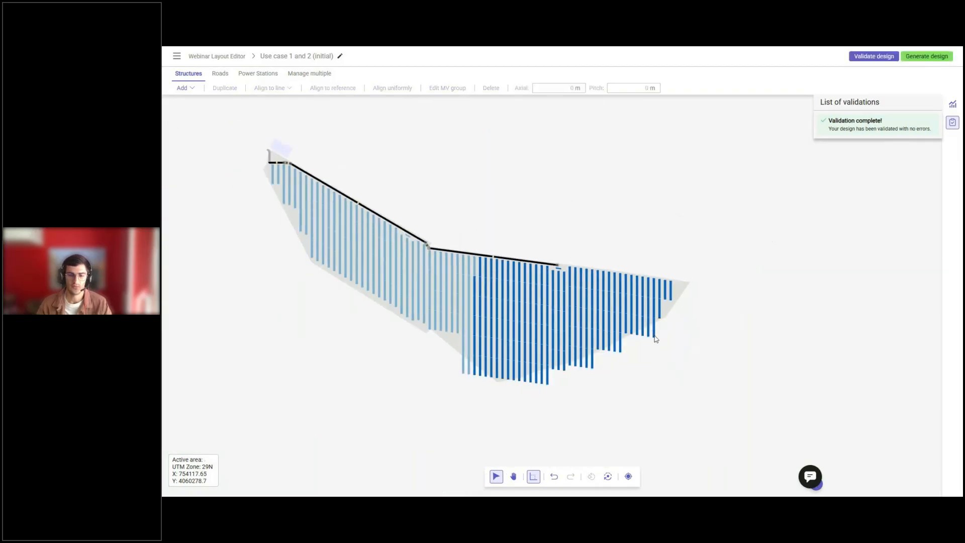
{"action": "scroll", "coordinate": [625, 382], "scroll_direction": "down", "scroll_amount": 2}
{"action": "left_click", "coordinate": [897, 57]}
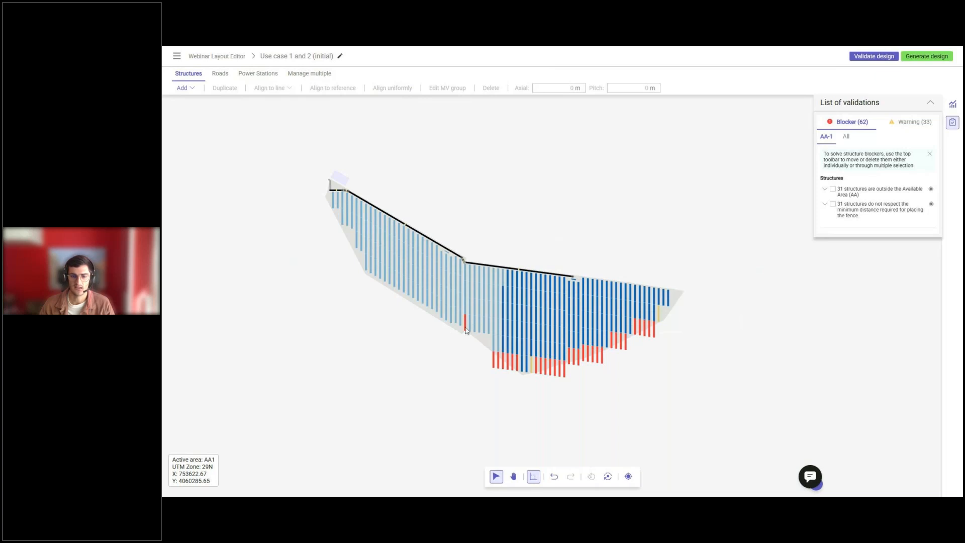
Delete all structures listed under the warning for not respecting the defined setbacks.
{"action": "left_click", "coordinate": [915, 121]}
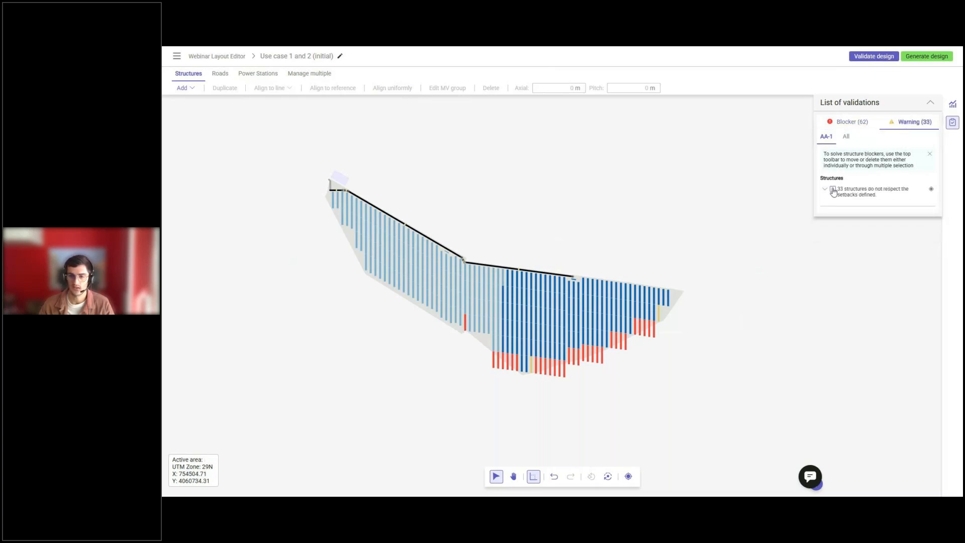
{"action": "left_click", "coordinate": [833, 190]}
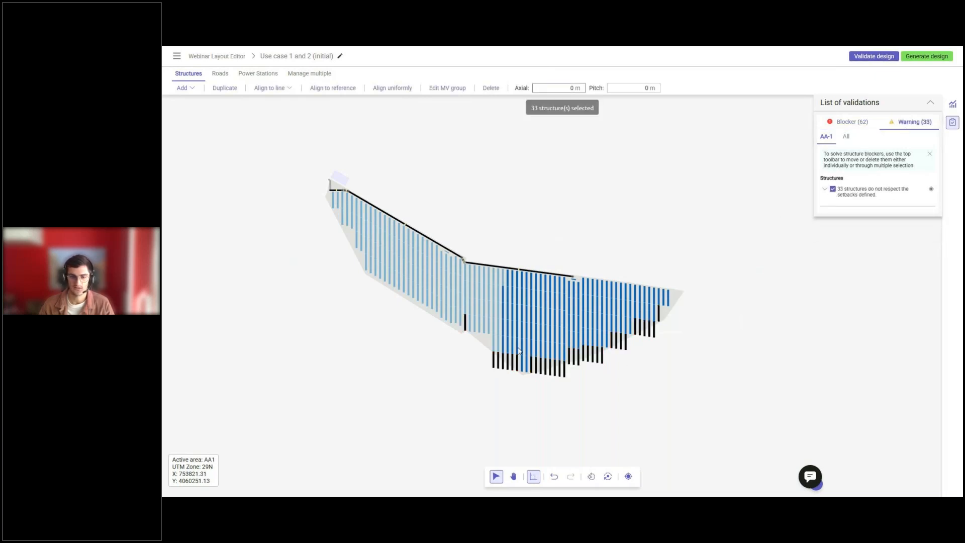
{"action": "left_click", "coordinate": [491, 88]}
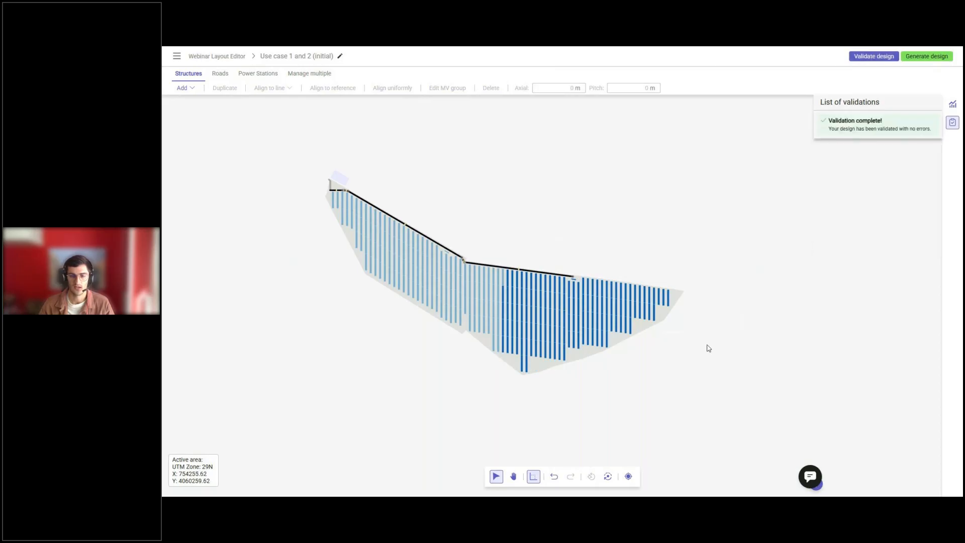
{"action": "middle_click_drag", "start_coordinate": [539, 324], "coordinate": [610, 337]}
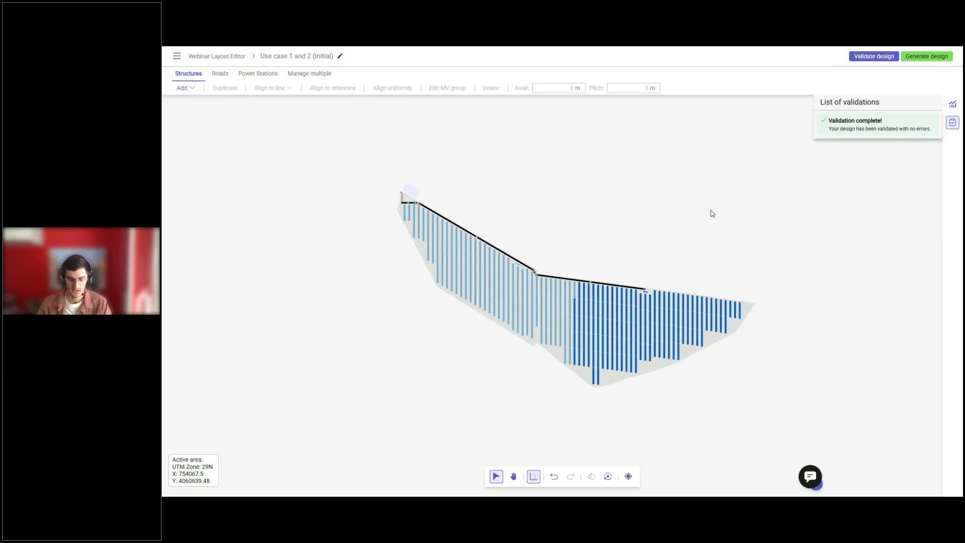
{"action": "key", "text": "alt+Tab"}
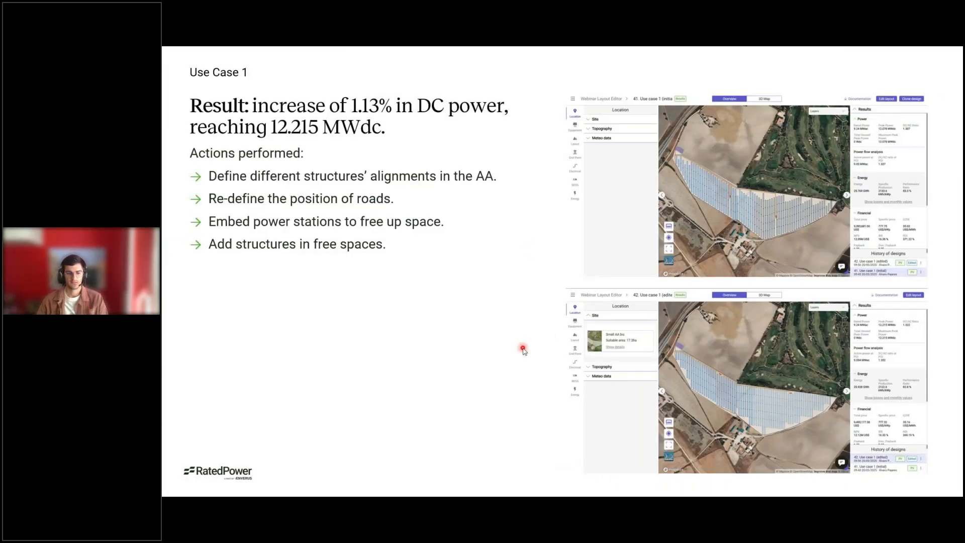
{"action": "key", "text": "ctrl+l"}
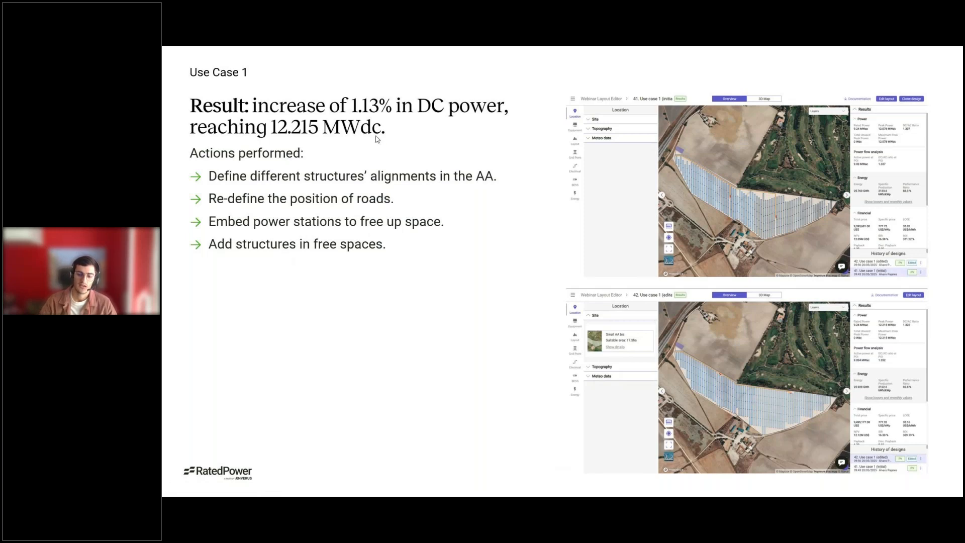
{"action": "key", "text": "Right"}
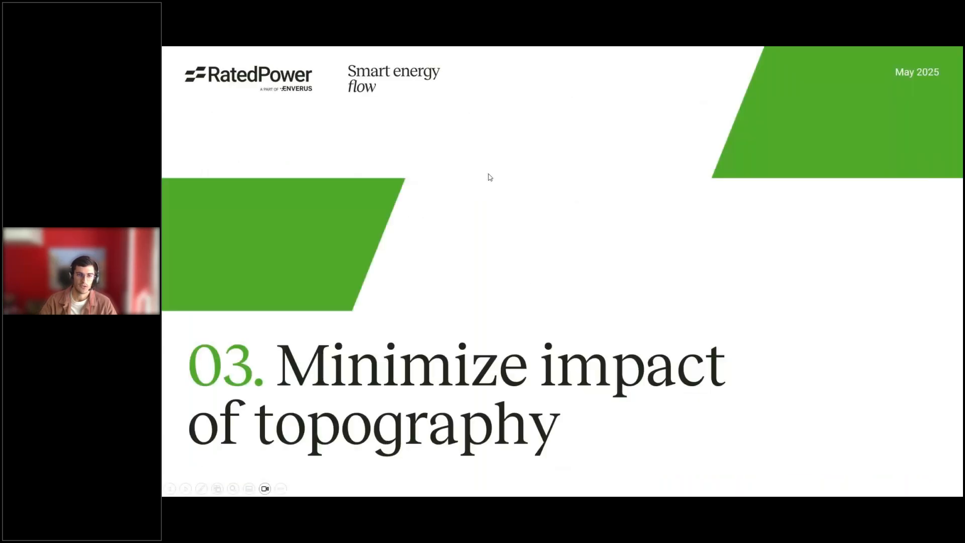
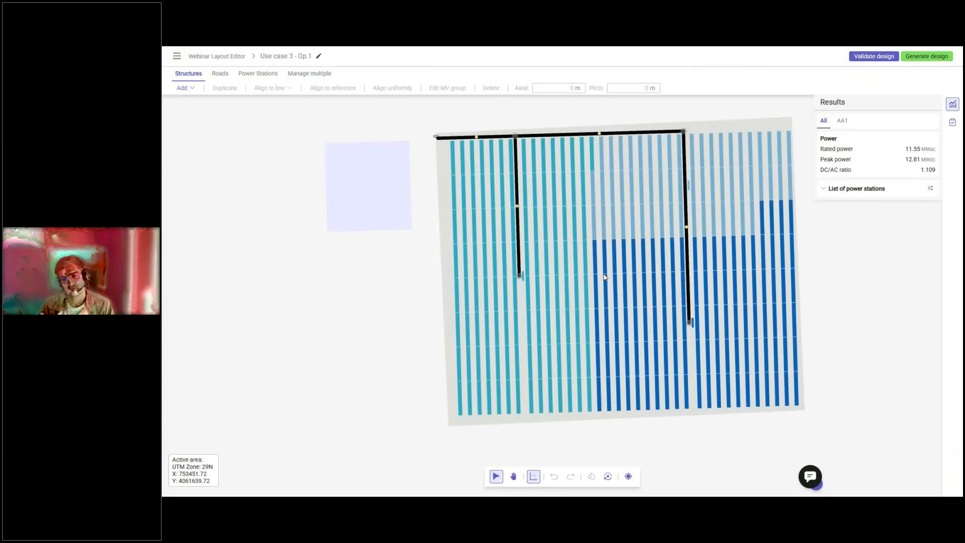
Orient the canvas to a structure and remove the western vertical road by deleting its lower end vertex with its connection.
{"action": "left_click", "coordinate": [551, 225]}
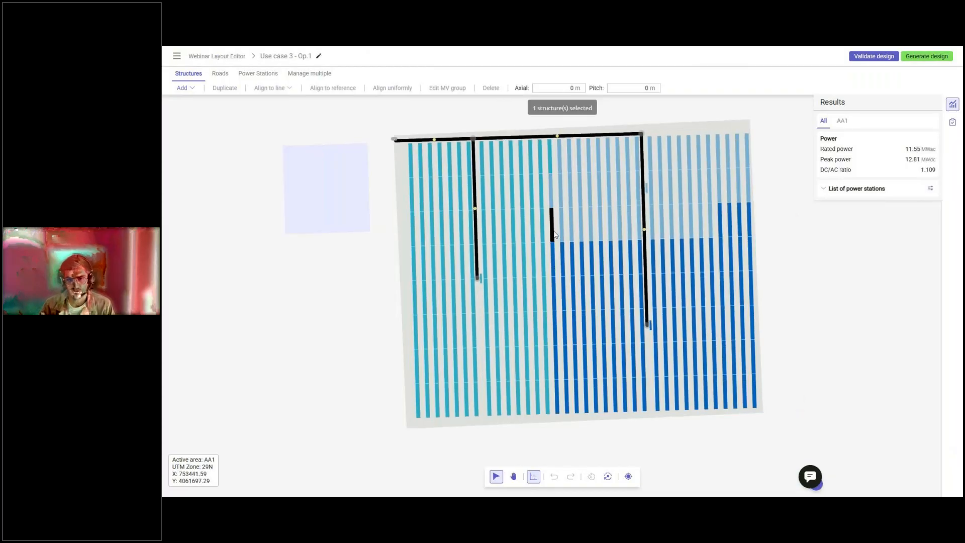
{"action": "left_click", "coordinate": [592, 476]}
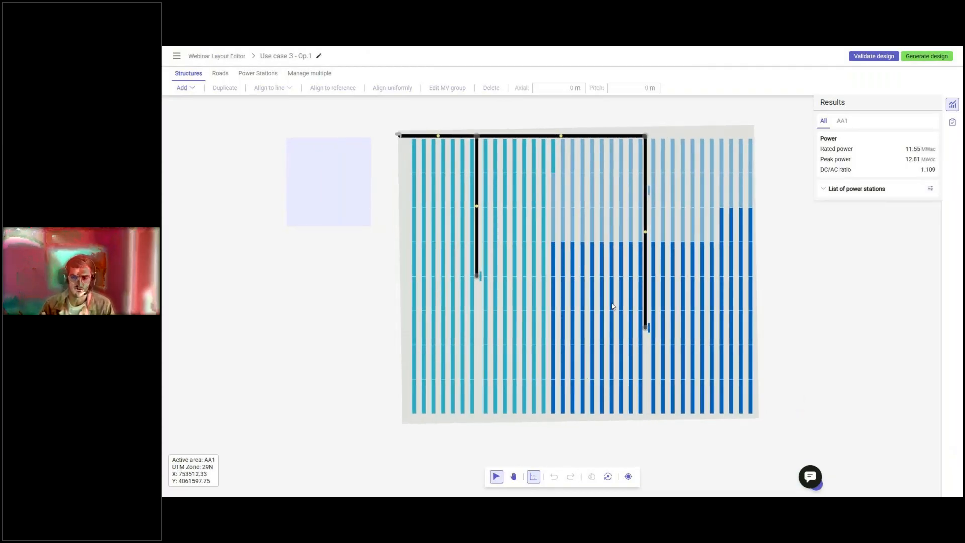
{"action": "left_click", "coordinate": [221, 74]}
{"action": "left_click", "coordinate": [258, 88]}
{"action": "left_click", "coordinate": [256, 113]}
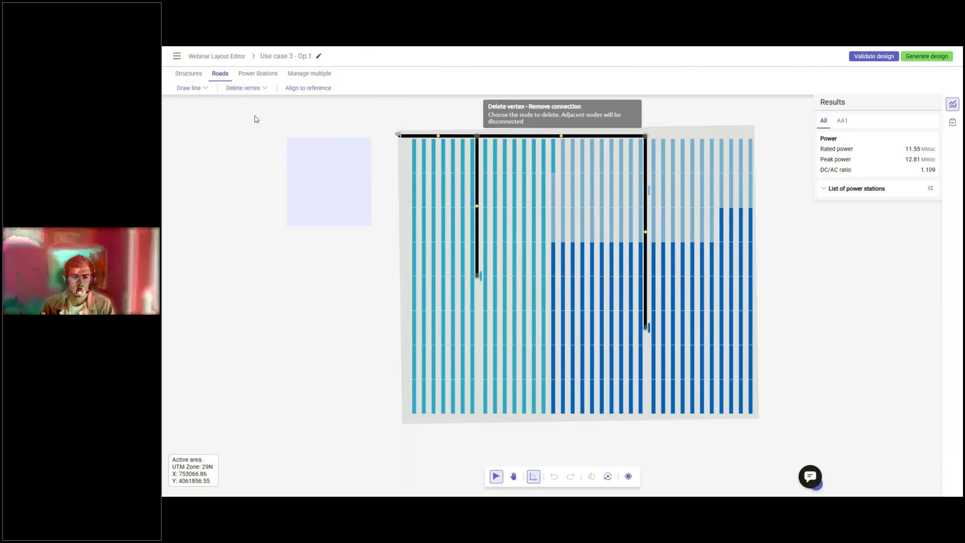
{"action": "left_click", "coordinate": [478, 276]}
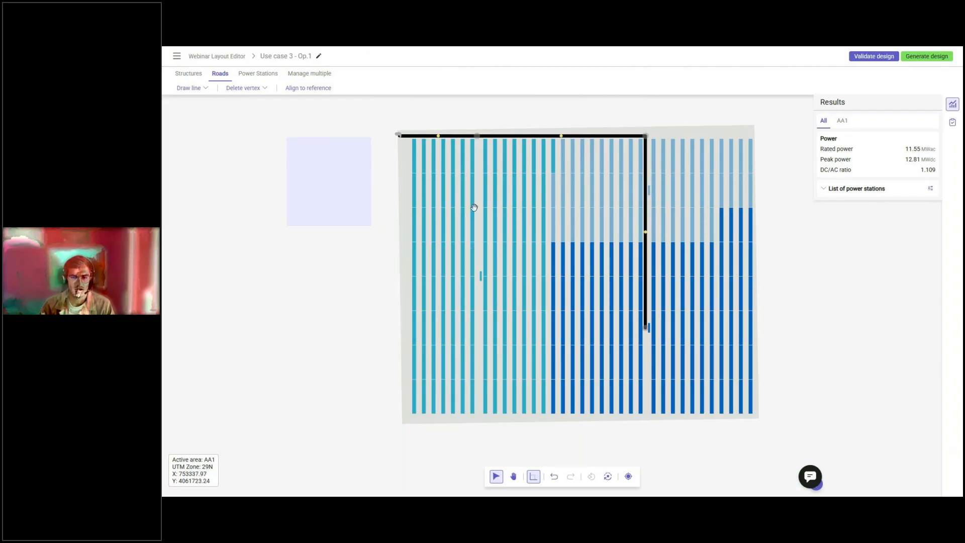
Select all structures and power stations east of the removed road and close the gap by matching reference points with the adjacent western row.
{"action": "left_click_drag", "start_coordinate": [482, 142], "coordinate": [799, 430]}
{"action": "scroll", "coordinate": [503, 166], "scroll_direction": "up", "scroll_amount": 3}
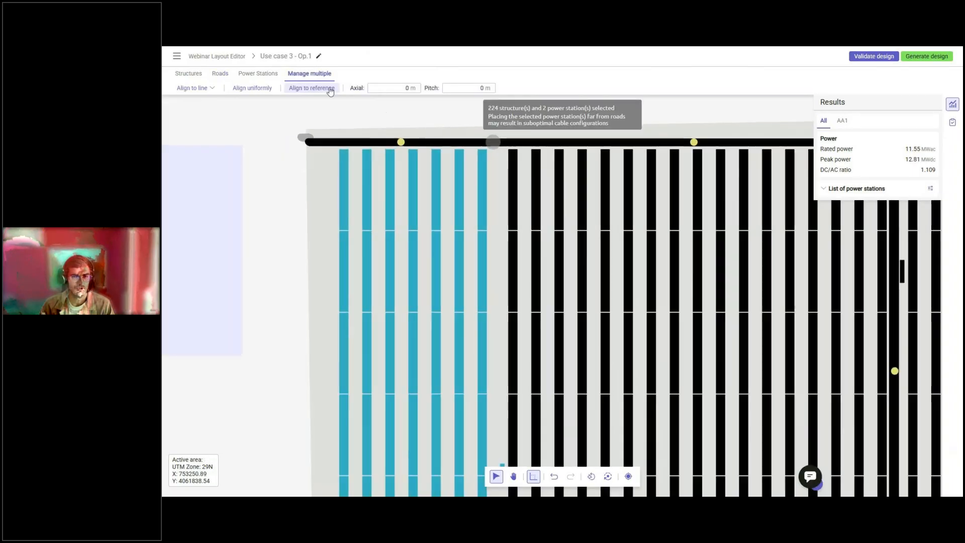
{"action": "left_click", "coordinate": [311, 88]}
{"action": "scroll", "coordinate": [497, 205], "scroll_direction": "up", "scroll_amount": 3}
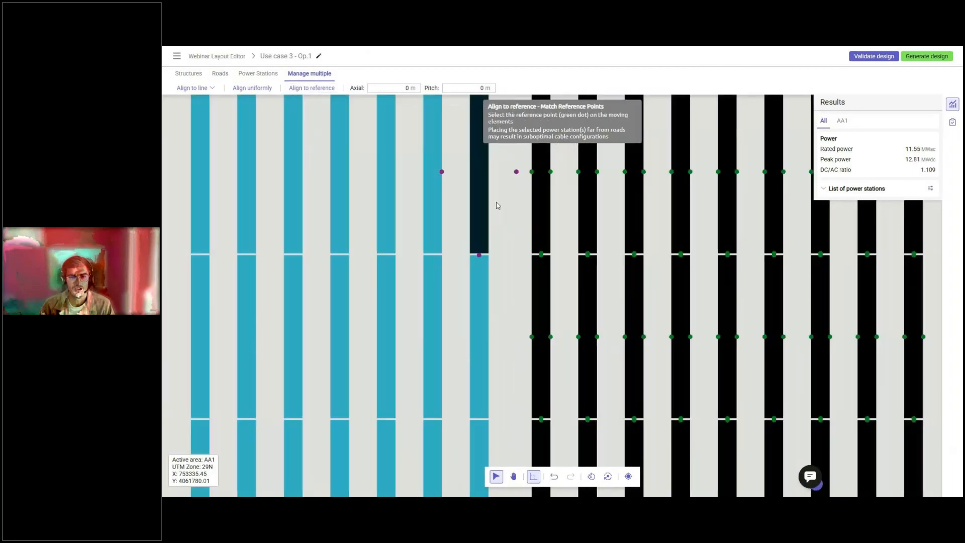
{"action": "left_click", "coordinate": [531, 172]}
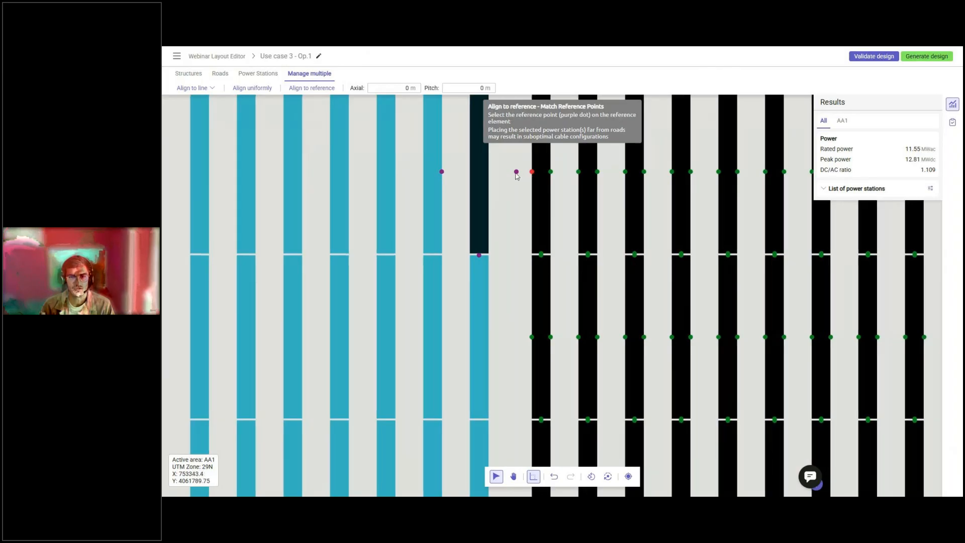
{"action": "left_click", "coordinate": [516, 171]}
{"action": "scroll", "coordinate": [510, 271], "scroll_direction": "down", "scroll_amount": 5}
{"action": "scroll", "coordinate": [585, 279], "scroll_direction": "down", "scroll_amount": 2}
{"action": "key", "text": "Escape"}
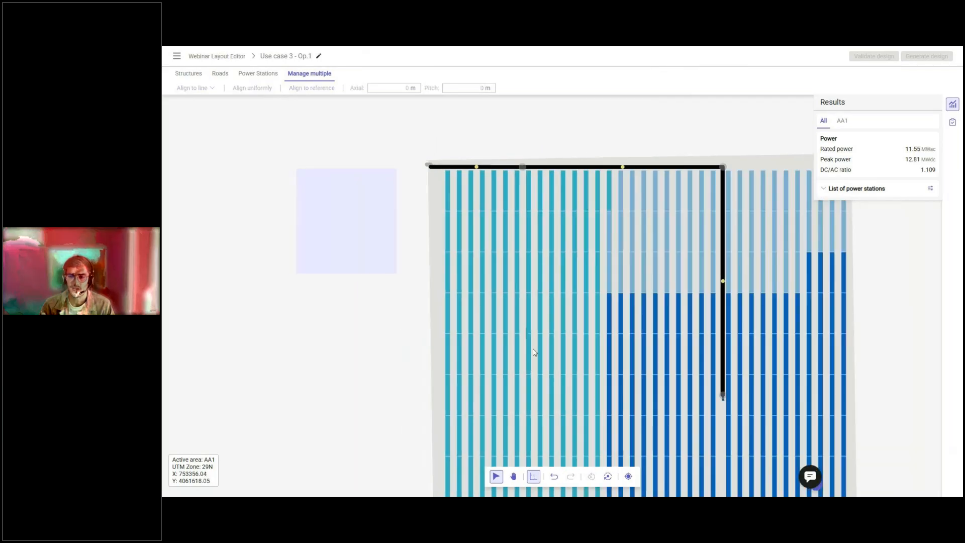
Move the western power station slightly west, into the gap between the two neighbouring turquoise rows.
{"action": "middle_click_drag", "start_coordinate": [561, 344], "coordinate": [534, 300]}
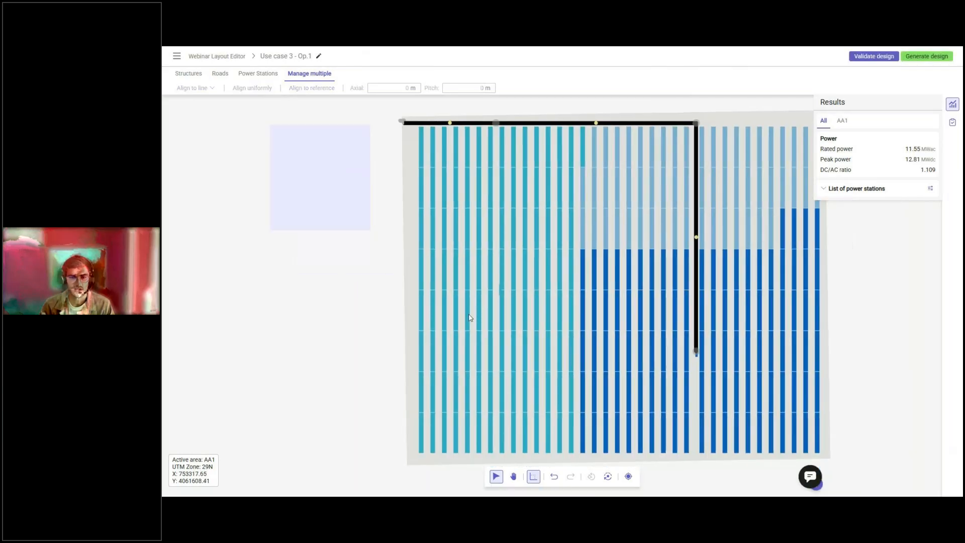
{"action": "left_click", "coordinate": [499, 291]}
{"action": "scroll", "coordinate": [497, 291], "scroll_direction": "up", "scroll_amount": 2}
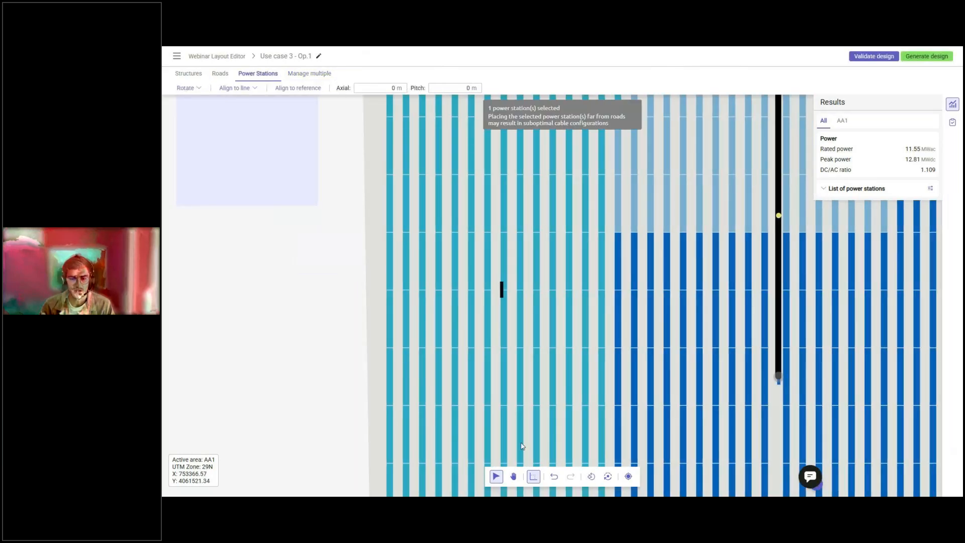
{"action": "left_click_drag", "start_coordinate": [500, 294], "coordinate": [495, 292]}
{"action": "left_click", "coordinate": [480, 263]}
{"action": "scroll", "coordinate": [479, 263], "scroll_direction": "down", "scroll_amount": 2}
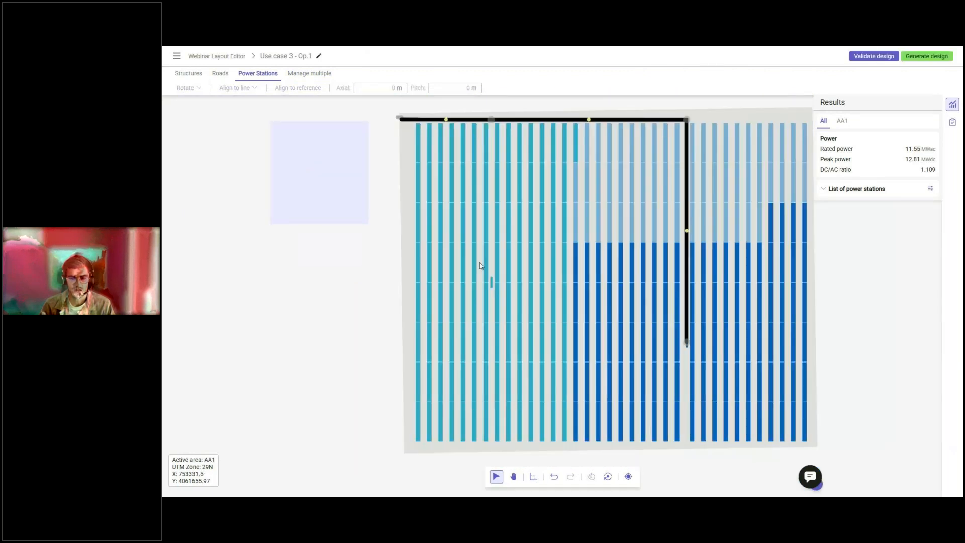
Count the rows in the whole layout and east of the vertical road by selecting the southernmost structures.
{"action": "scroll", "coordinate": [480, 265], "scroll_direction": "down", "scroll_amount": 2}
{"action": "left_click_drag", "start_coordinate": [415, 327], "coordinate": [674, 369]}
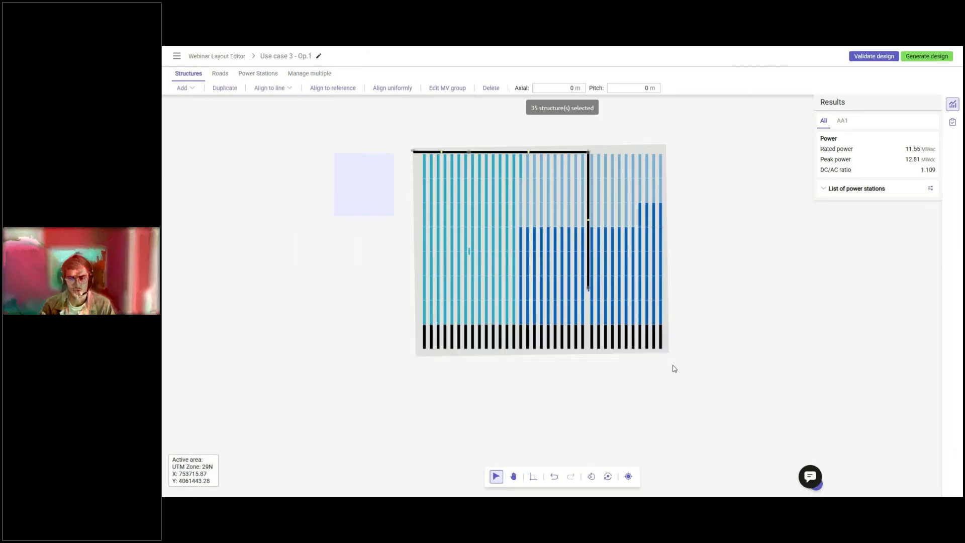
{"action": "left_click", "coordinate": [619, 365]}
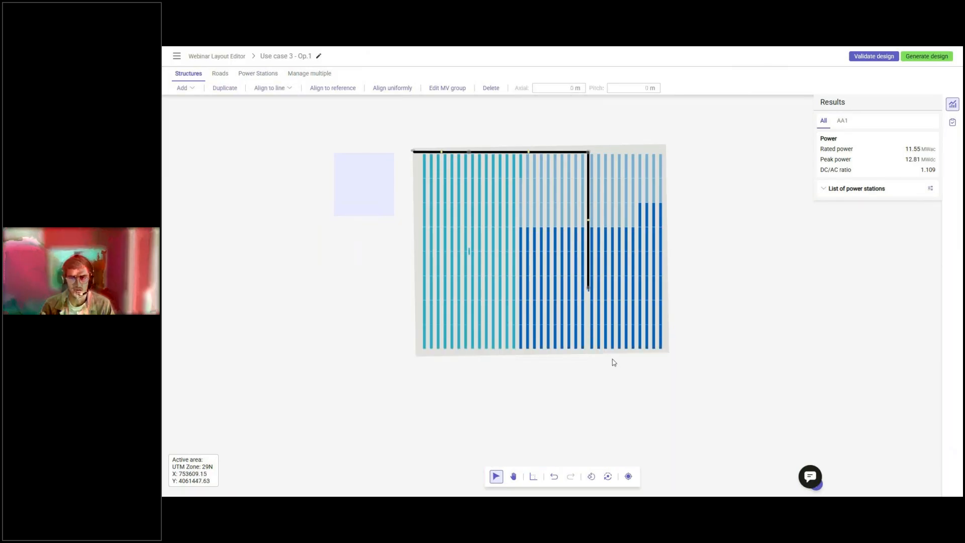
{"action": "left_click_drag", "start_coordinate": [588, 327], "coordinate": [684, 367]}
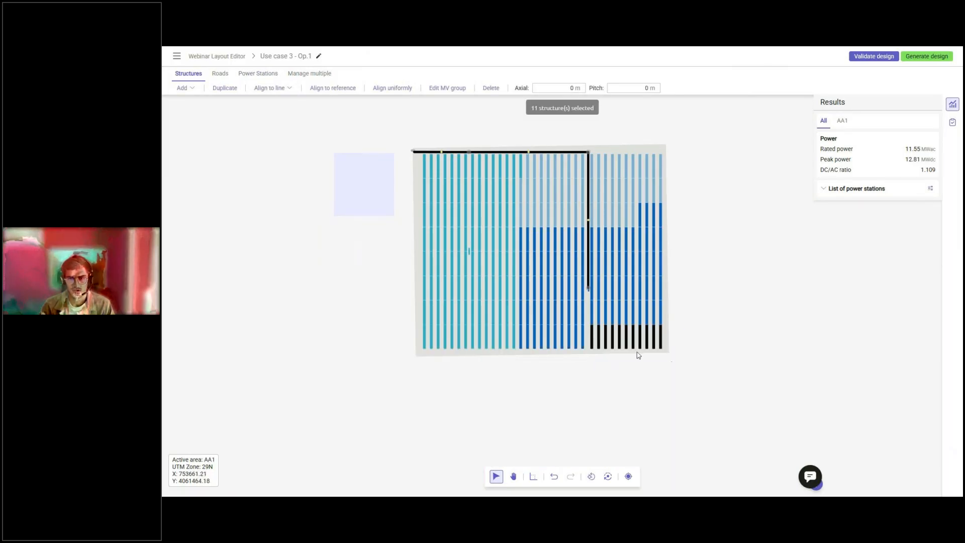
Select the seven full rows just west of the vertical road and align them to the first row east of it by matching reference points.
{"action": "left_click_drag", "start_coordinate": [586, 327], "coordinate": [548, 365]}
{"action": "scroll", "coordinate": [552, 322], "scroll_direction": "up", "scroll_amount": 3}
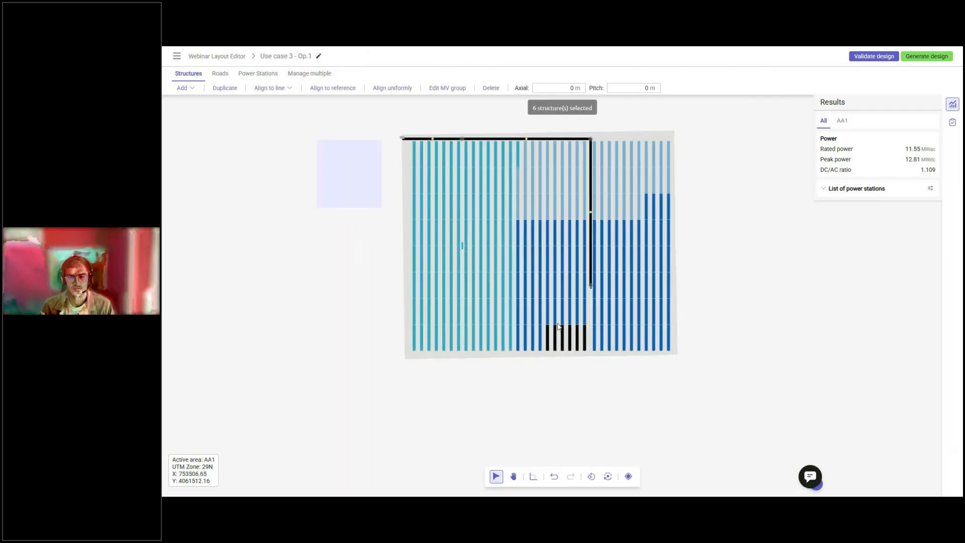
{"action": "scroll", "coordinate": [534, 367], "scroll_direction": "down", "scroll_amount": 3}
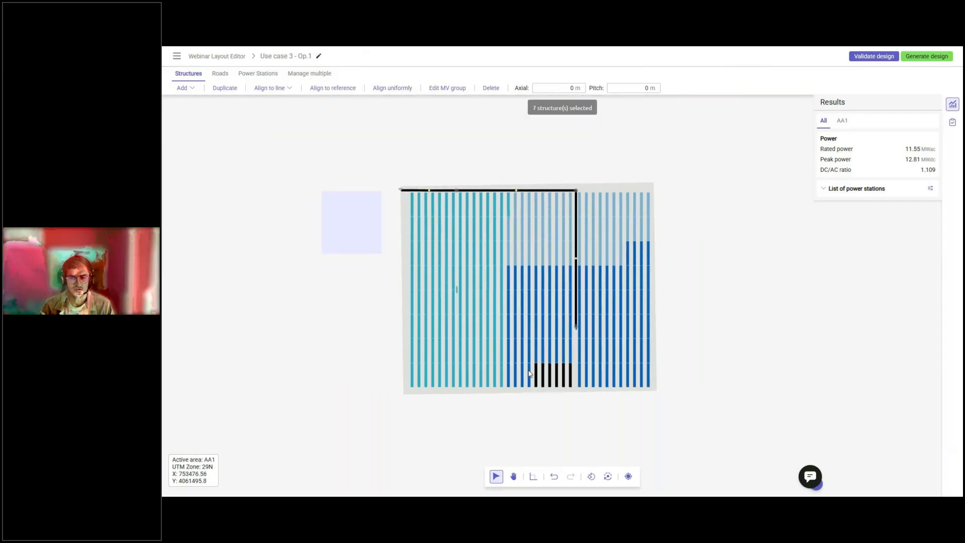
{"action": "left_click_drag", "start_coordinate": [530, 205], "coordinate": [576, 366]}
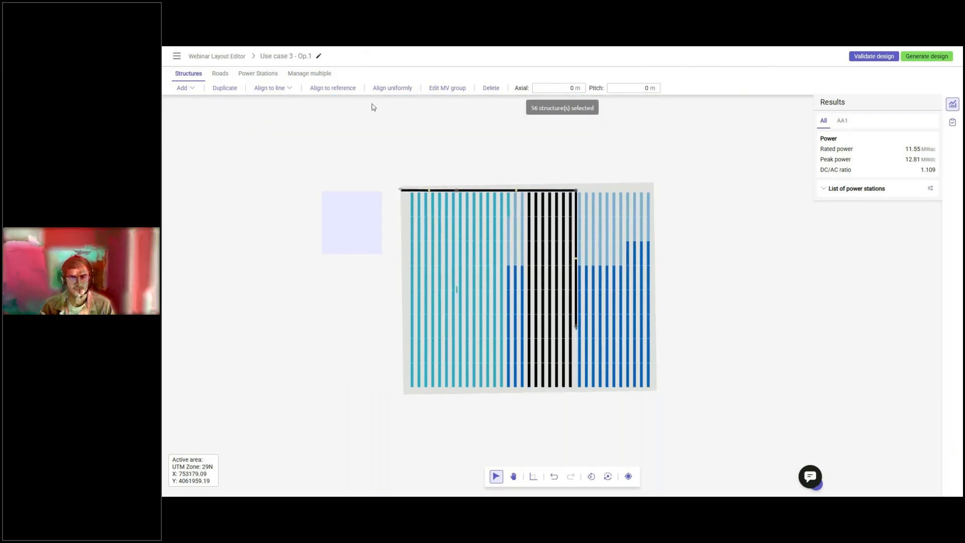
{"action": "left_click", "coordinate": [333, 89]}
{"action": "scroll", "coordinate": [584, 375], "scroll_direction": "up", "scroll_amount": 5}
{"action": "left_click", "coordinate": [571, 384]}
{"action": "left_click", "coordinate": [550, 382]}
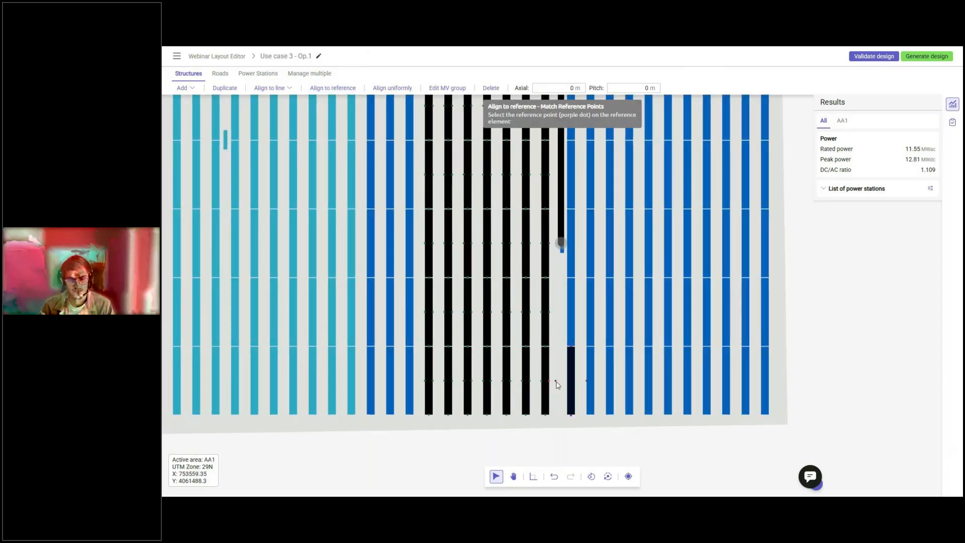
{"action": "left_click", "coordinate": [555, 382]}
{"action": "scroll", "coordinate": [556, 384], "scroll_direction": "down", "scroll_amount": 3}
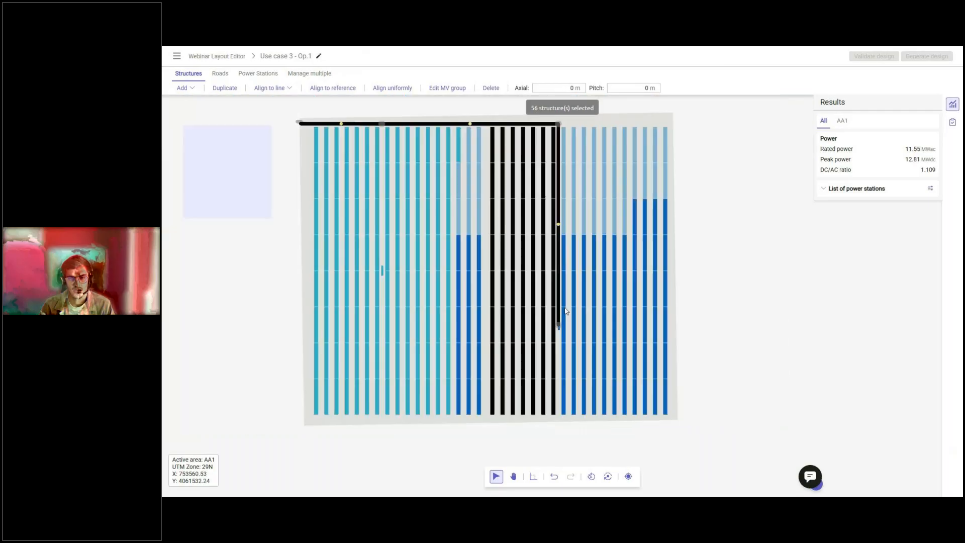
Move the road's corner node west to the gap beside the seven shifted rows, using the adjacent top structure as the alignment reference.
{"action": "left_click", "coordinate": [220, 73]}
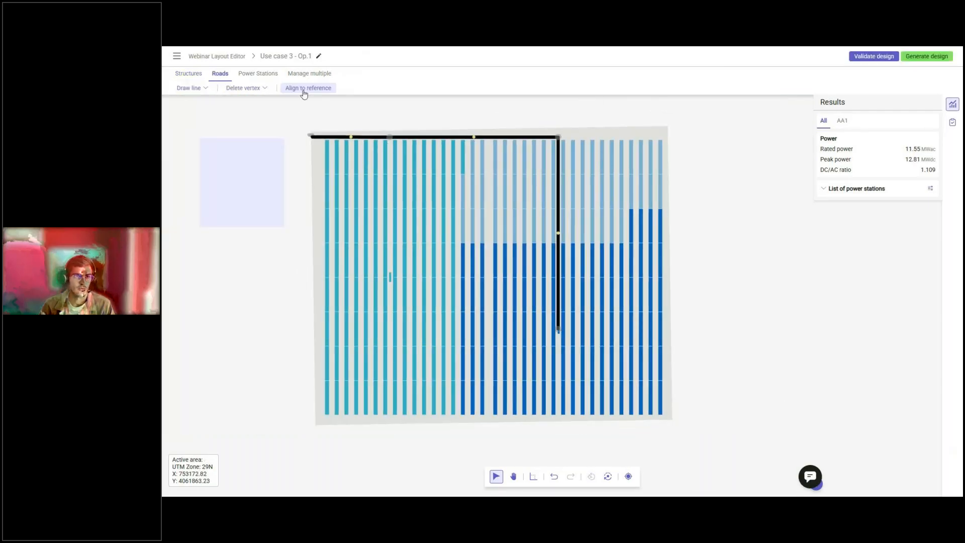
{"action": "left_click", "coordinate": [308, 88]}
{"action": "scroll", "coordinate": [435, 146], "scroll_direction": "up", "scroll_amount": 4}
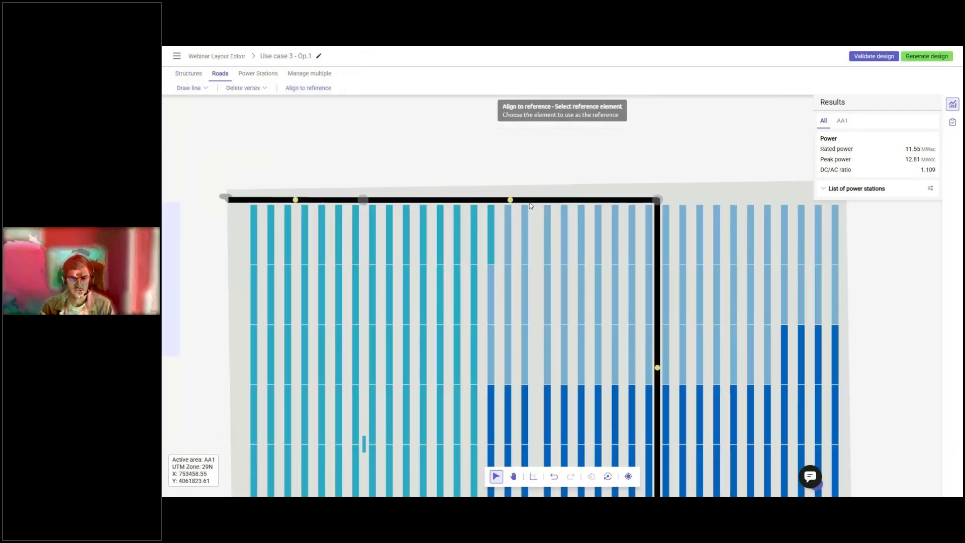
{"action": "left_click", "coordinate": [534, 235]}
{"action": "left_click_drag", "start_coordinate": [676, 201], "coordinate": [537, 196]}
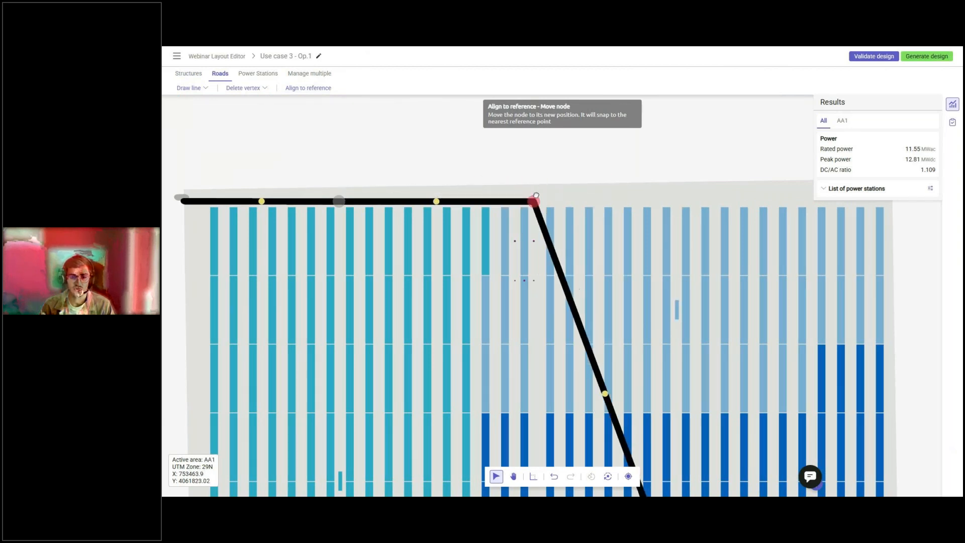
{"action": "scroll", "coordinate": [413, 131], "scroll_direction": "down", "scroll_amount": 3}
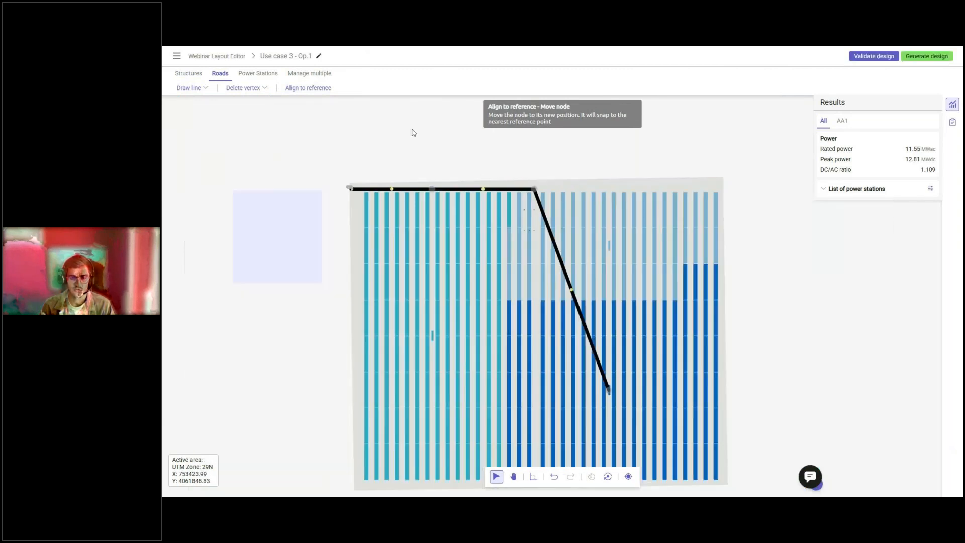
Align the road's lower end node to a structure beside the same gap so that the road runs straight down it.
{"action": "left_click", "coordinate": [308, 88]}
{"action": "scroll", "coordinate": [559, 380], "scroll_direction": "up", "scroll_amount": 2}
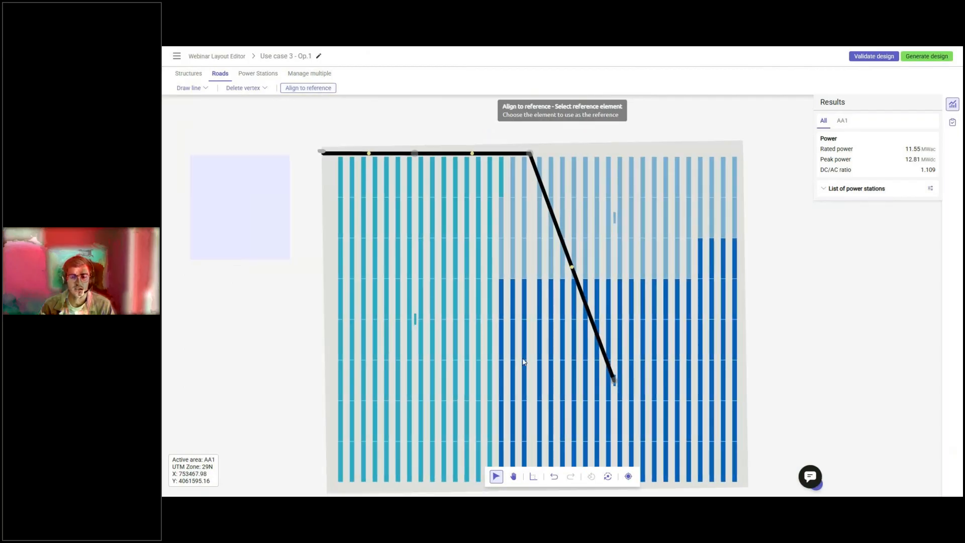
{"action": "left_click", "coordinate": [523, 398]}
{"action": "left_click_drag", "start_coordinate": [613, 380], "coordinate": [530, 380]}
{"action": "scroll", "coordinate": [611, 292], "scroll_direction": "down", "scroll_amount": 2}
{"action": "middle_click_drag", "start_coordinate": [608, 293], "coordinate": [648, 290]}
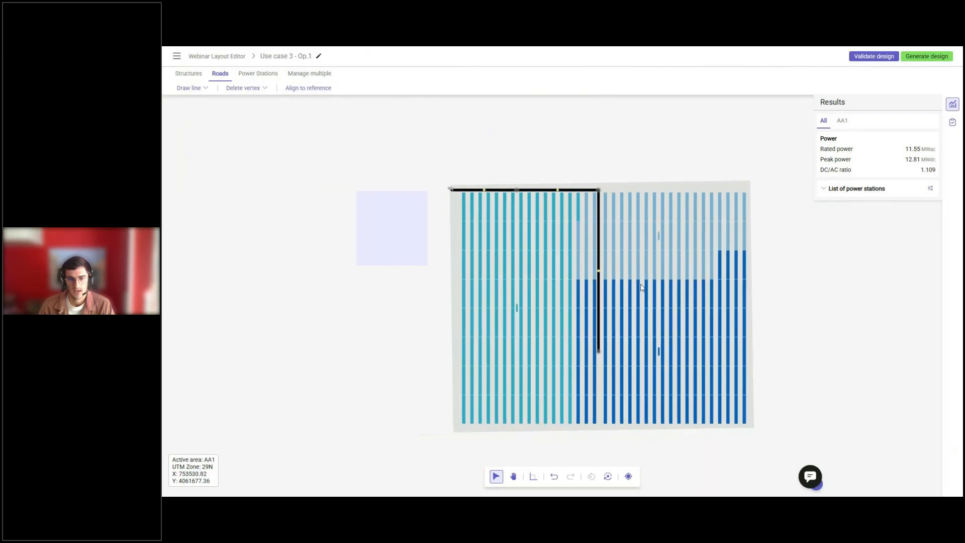
Try to reassign the turquoise structures in the two northernmost bands to the MV group of the north-eastern power station.
{"action": "middle_click_drag", "start_coordinate": [477, 184], "coordinate": [500, 201]}
{"action": "left_click_drag", "start_coordinate": [481, 217], "coordinate": [607, 239]}
{"action": "left_click_drag", "start_coordinate": [480, 243], "coordinate": [606, 262], "text": "shift"}
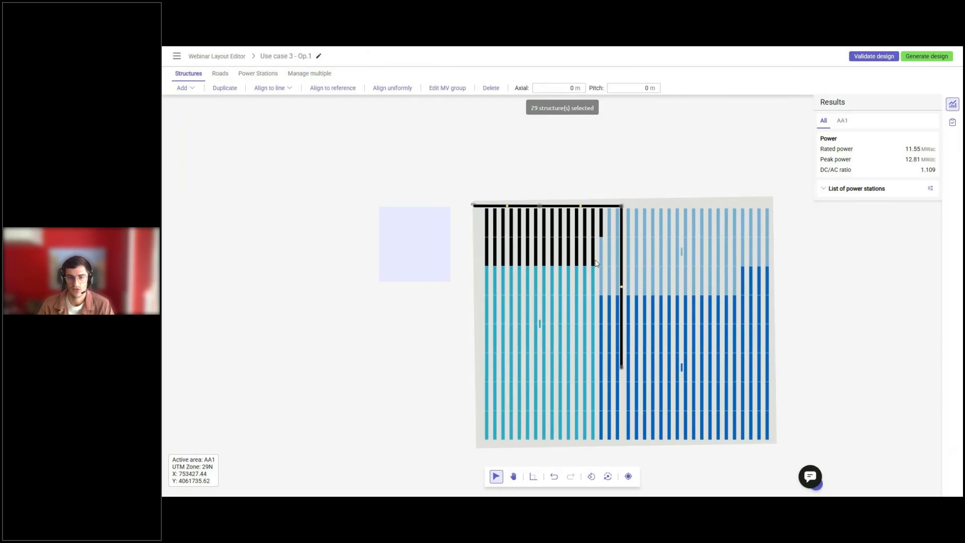
{"action": "left_click", "coordinate": [462, 92]}
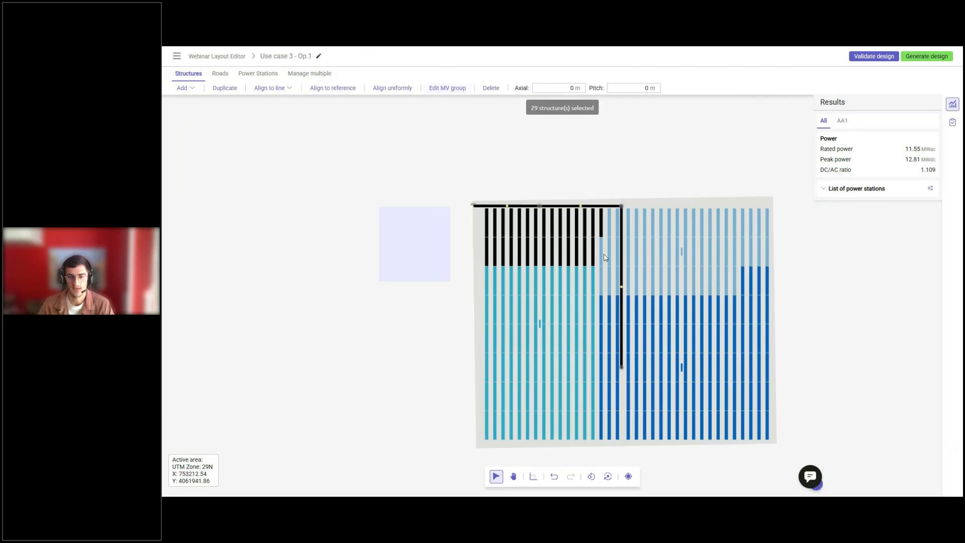
{"action": "left_click", "coordinate": [685, 275]}
Reassign the turquoise structures in the two northernmost bands to the light-blue MV group.
{"action": "left_click_drag", "start_coordinate": [482, 213], "coordinate": [603, 237]}
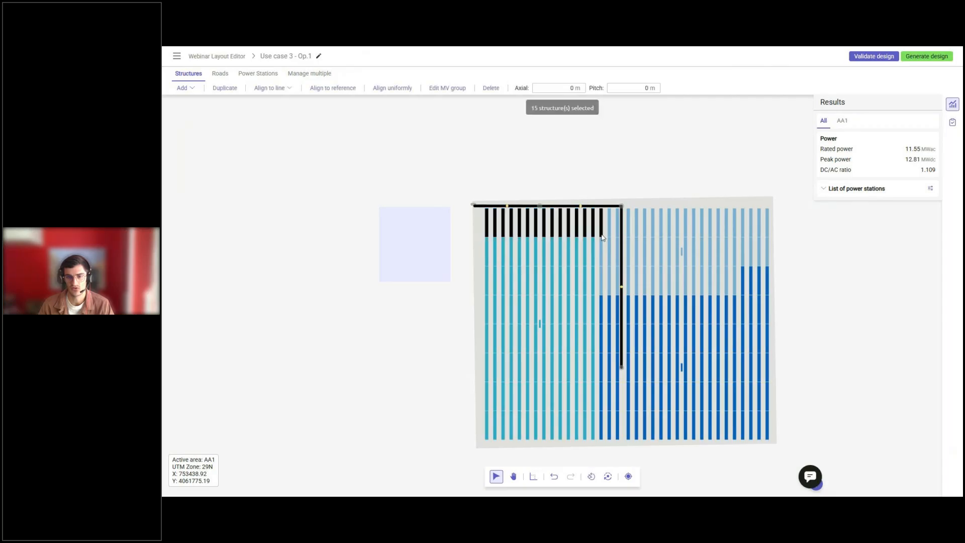
{"action": "left_click_drag", "start_coordinate": [485, 239], "coordinate": [597, 268], "text": "shift"}
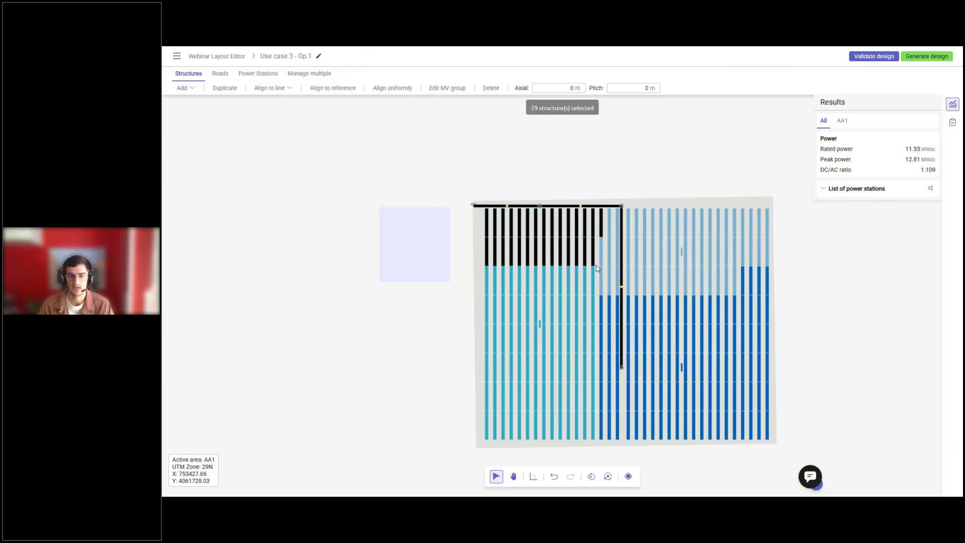
{"action": "left_click", "coordinate": [451, 91]}
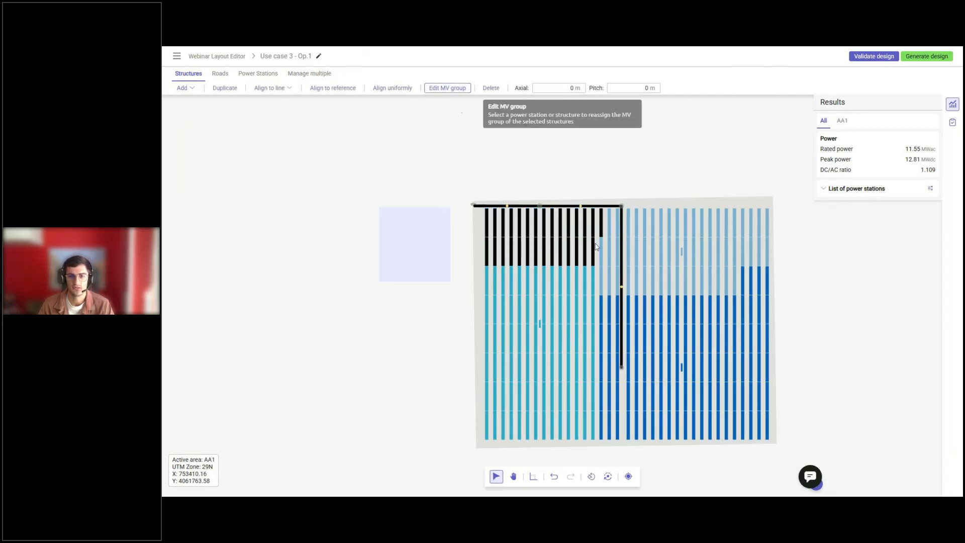
{"action": "left_click", "coordinate": [603, 253]}
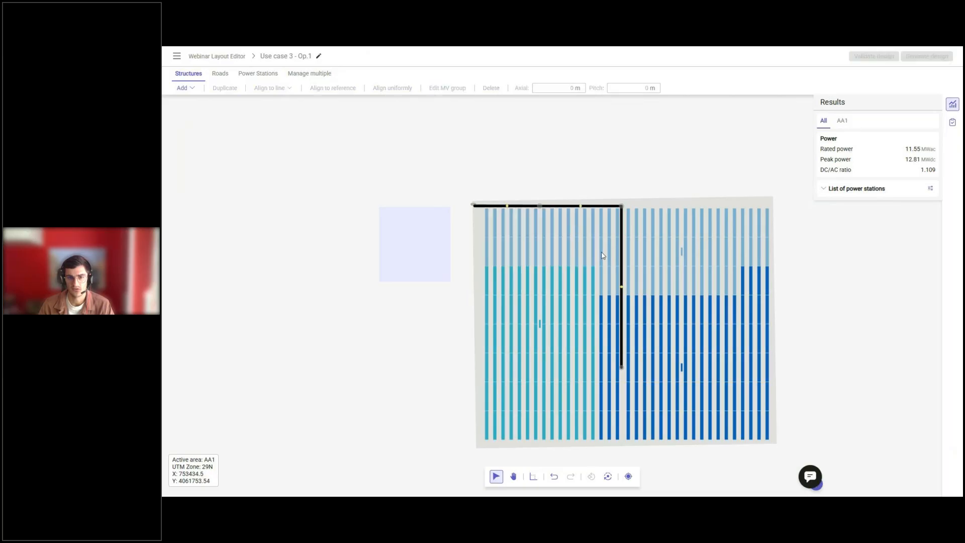
Reassign the light-blue structures in the third band and the 12 westernmost ones in the second band to the turquoise MV group.
{"action": "left_click_drag", "start_coordinate": [599, 272], "coordinate": [741, 296]}
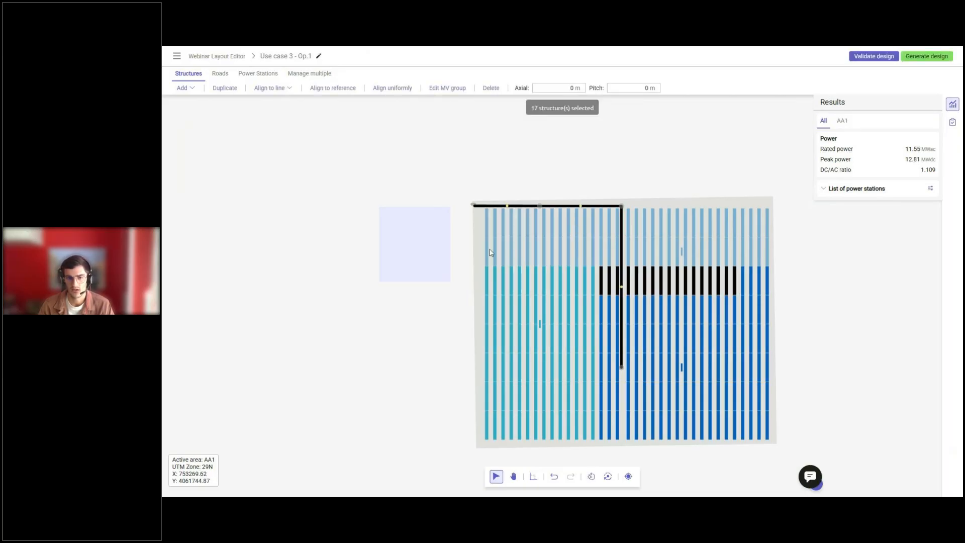
{"action": "left_click_drag", "start_coordinate": [480, 240], "coordinate": [587, 267], "text": "shift"}
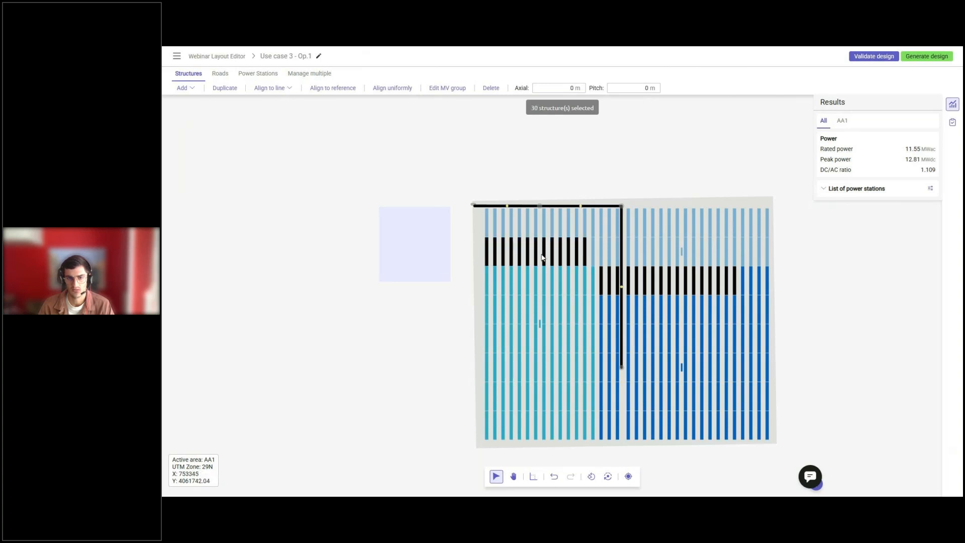
{"action": "left_click", "coordinate": [584, 252], "text": "shift"}
{"action": "left_click_drag", "start_coordinate": [482, 240], "coordinate": [589, 270]}
{"action": "left_click_drag", "start_coordinate": [739, 275], "coordinate": [596, 293], "text": "shift"}
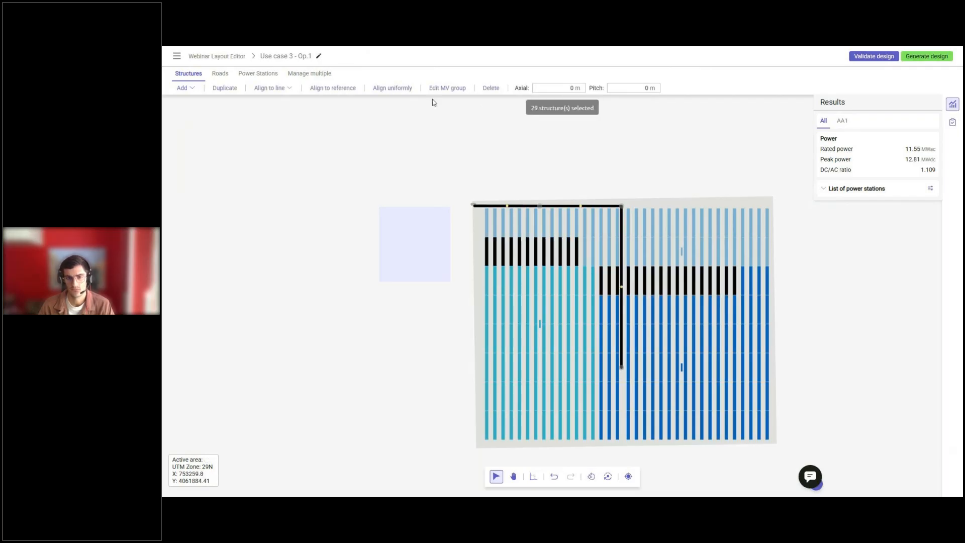
{"action": "left_click", "coordinate": [444, 88]}
{"action": "left_click", "coordinate": [578, 281]}
{"action": "scroll", "coordinate": [578, 282], "scroll_direction": "down", "scroll_amount": 3}
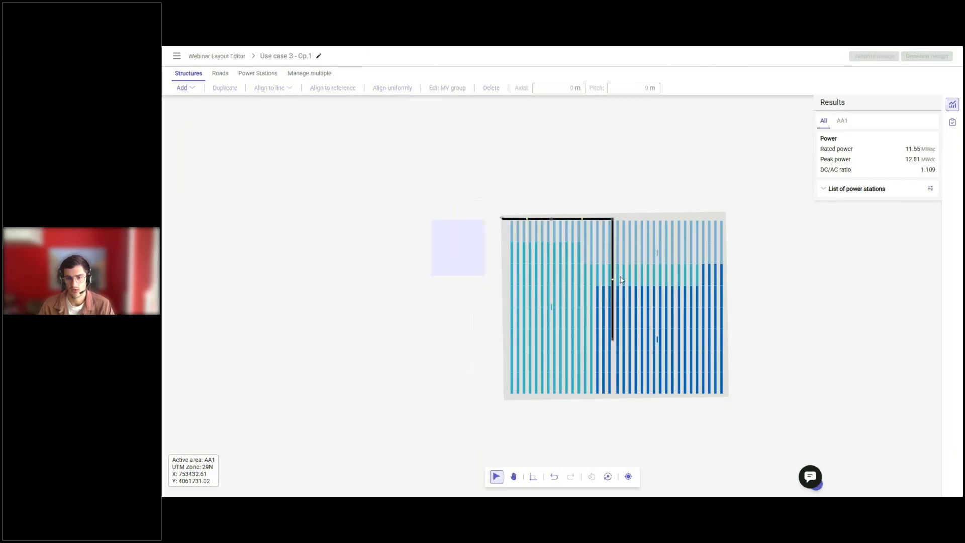
Reassign the dark-blue structures in the fourth and fifth bands and the four easternmost in the third band to the turquoise MV group.
{"action": "left_click_drag", "start_coordinate": [696, 267], "coordinate": [668, 277]}
{"action": "left_click_drag", "start_coordinate": [570, 286], "coordinate": [694, 315]}
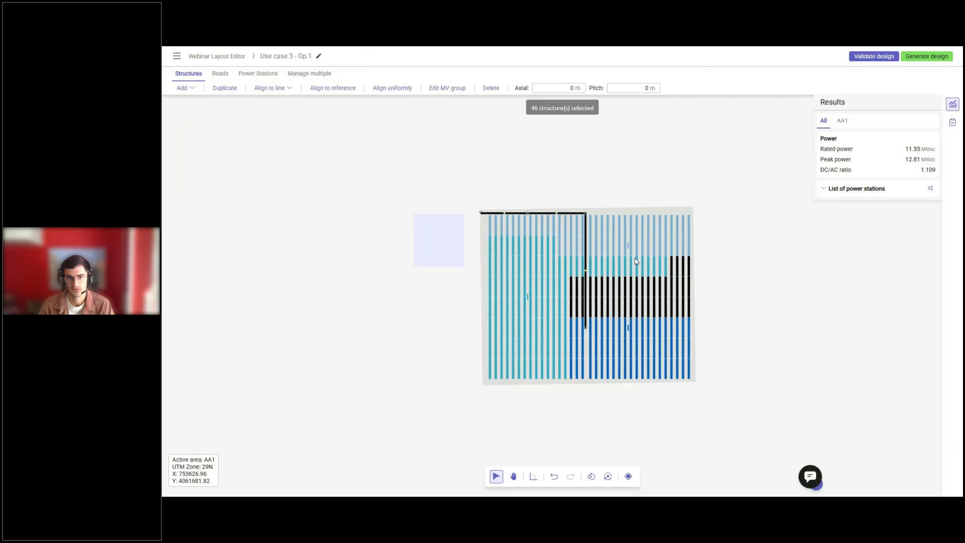
{"action": "left_click", "coordinate": [446, 89]}
{"action": "left_click", "coordinate": [572, 268]}
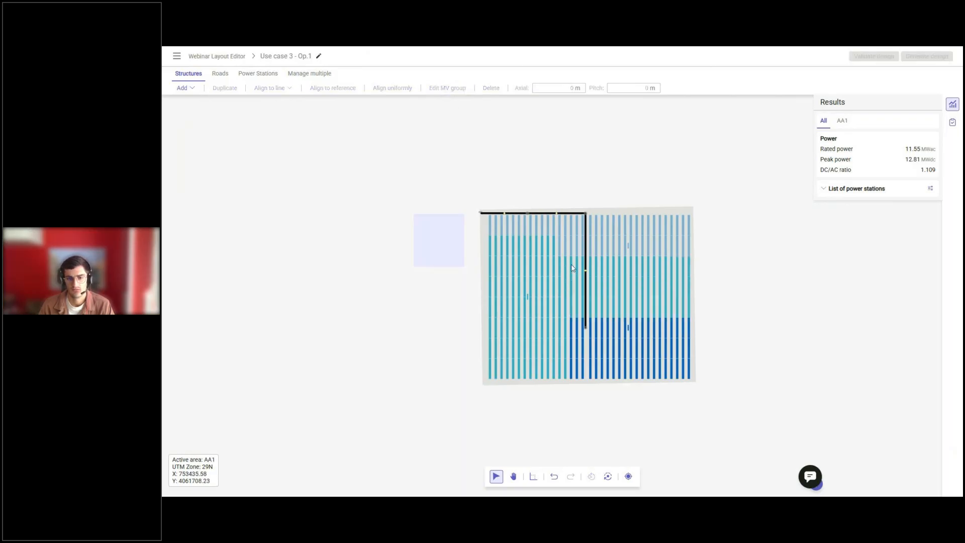
Reassign the turquoise structures in the three southernmost bands and the four easternmost ones in the fifth band to the dark-blue MV group.
{"action": "left_click_drag", "start_coordinate": [568, 326], "coordinate": [492, 386]}
{"action": "scroll", "coordinate": [705, 320], "scroll_direction": "up", "scroll_amount": 3}
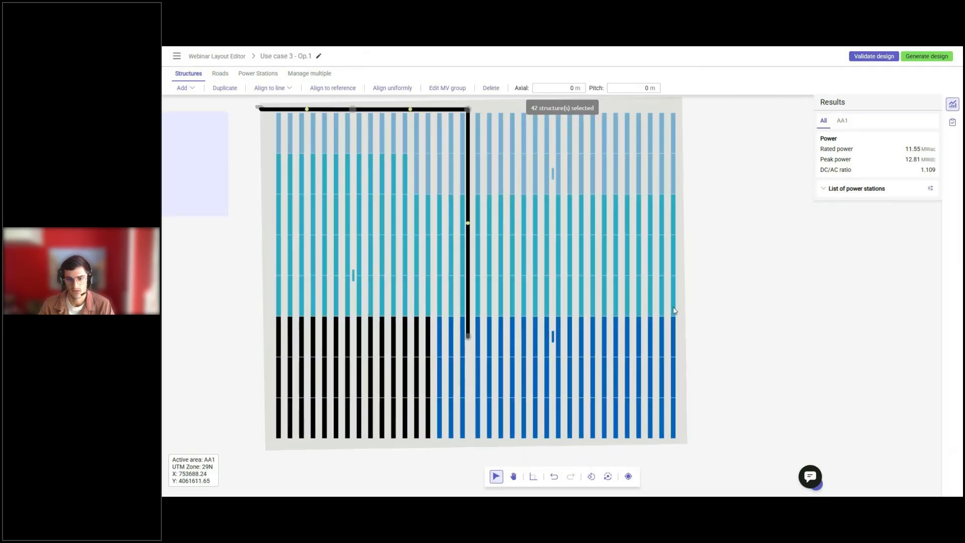
{"action": "left_click", "coordinate": [673, 312], "text": "shift"}
{"action": "left_click_drag", "start_coordinate": [638, 296], "coordinate": [659, 286], "text": "shift"}
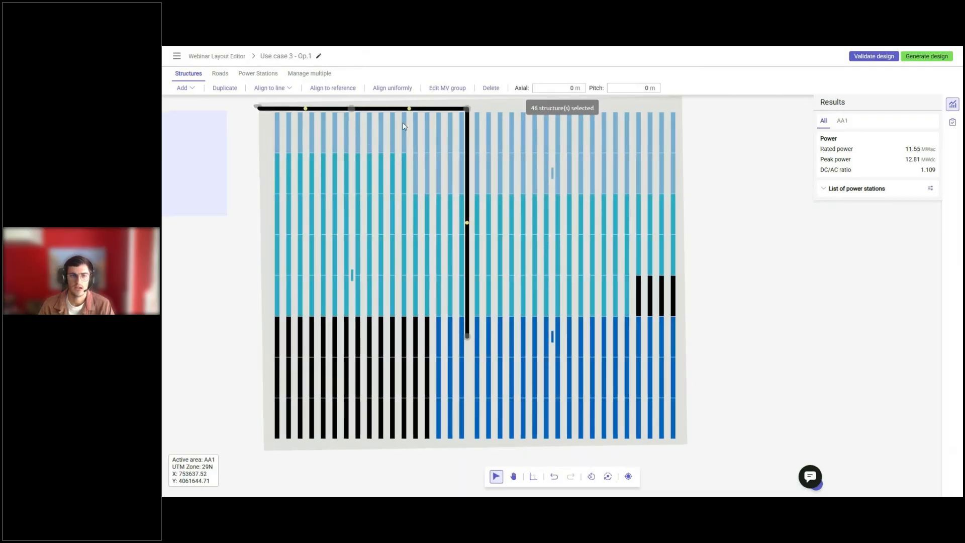
{"action": "left_click", "coordinate": [447, 88]}
{"action": "left_click", "coordinate": [559, 329]}
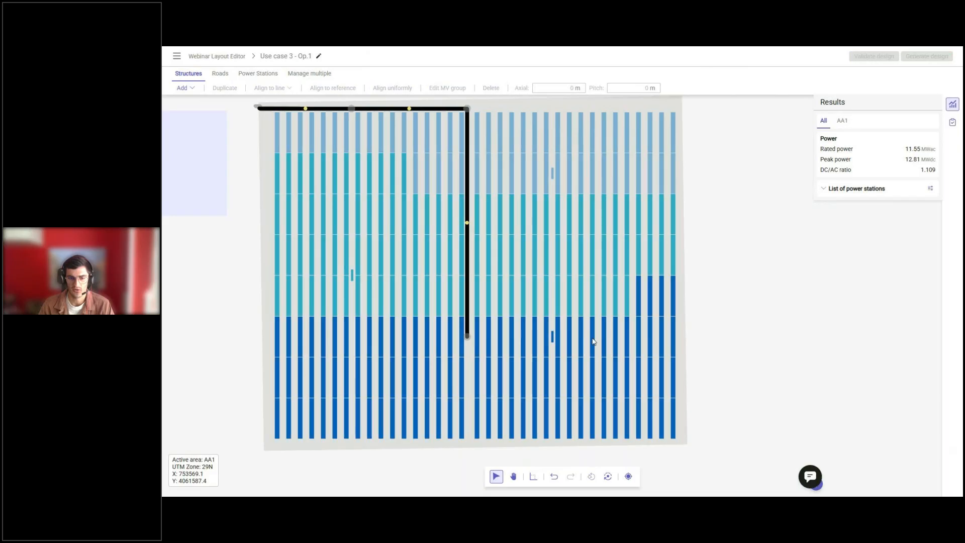
{"action": "scroll", "coordinate": [792, 342], "scroll_direction": "down", "scroll_amount": 3}
{"action": "scroll", "coordinate": [639, 252], "scroll_direction": "up", "scroll_amount": 3}
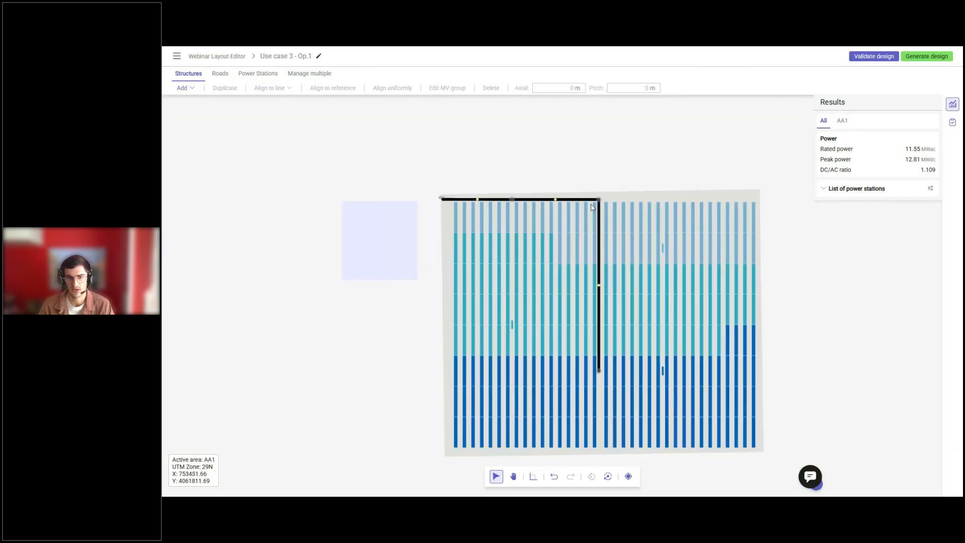
Align the light-blue power station's east side to the west side of the second-band structure just east of the central road.
{"action": "left_click", "coordinate": [671, 256]}
{"action": "left_click", "coordinate": [297, 88]}
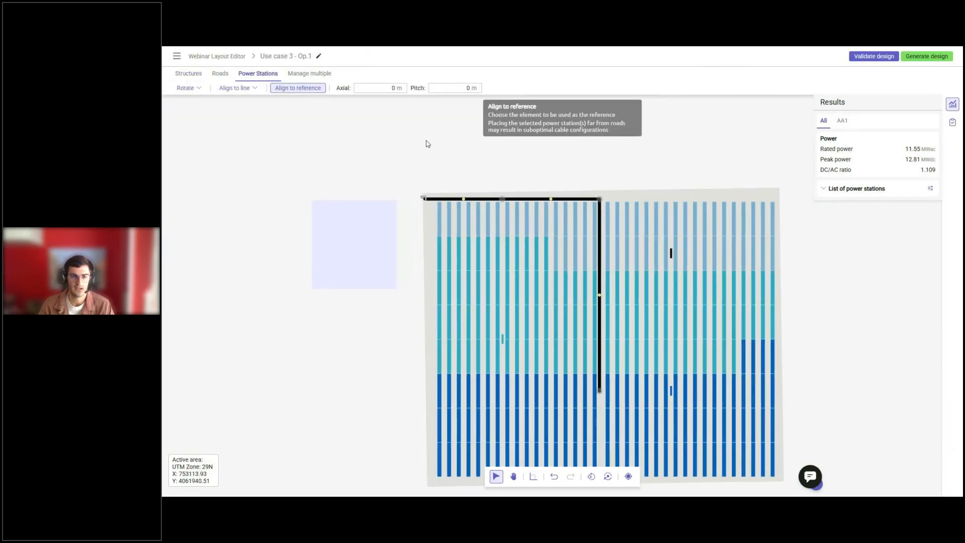
{"action": "scroll", "coordinate": [617, 255], "scroll_direction": "up", "scroll_amount": 3}
{"action": "left_click", "coordinate": [608, 254]}
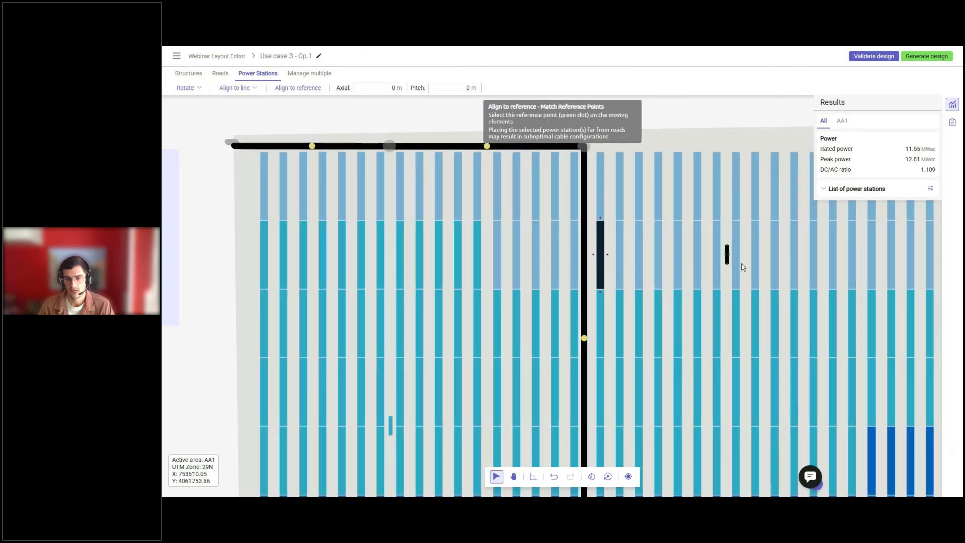
{"action": "left_click", "coordinate": [730, 259]}
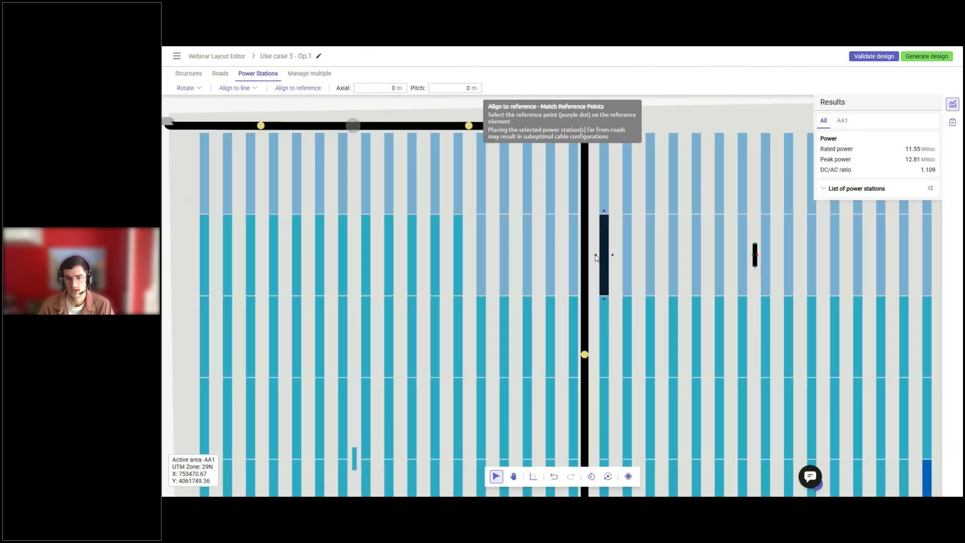
{"action": "left_click", "coordinate": [593, 255]}
{"action": "scroll", "coordinate": [593, 255], "scroll_direction": "down", "scroll_amount": 5}
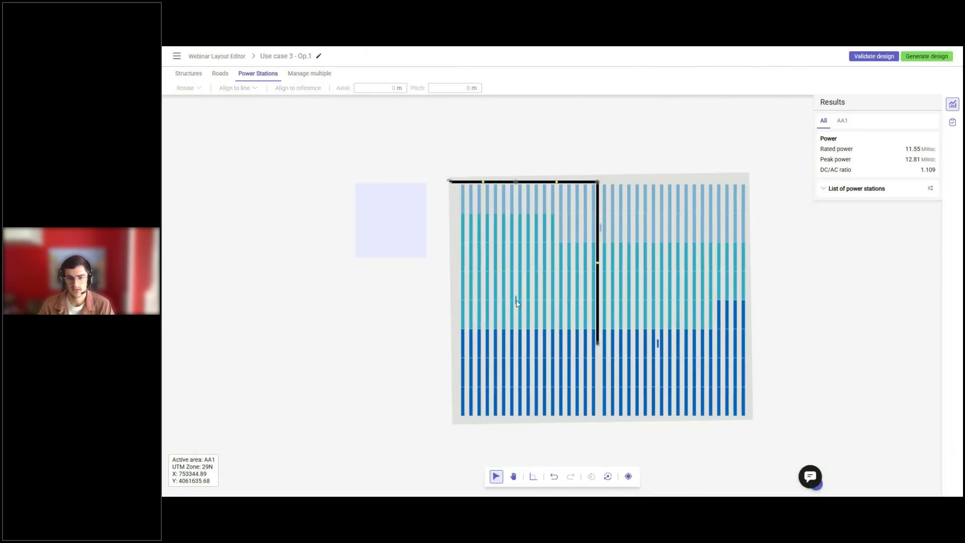
Align the turquoise power station to the west side of the fourth-band structure just east of the central road.
{"action": "left_click", "coordinate": [517, 301]}
{"action": "left_click", "coordinate": [298, 88]}
{"action": "scroll", "coordinate": [618, 293], "scroll_direction": "up", "scroll_amount": 1}
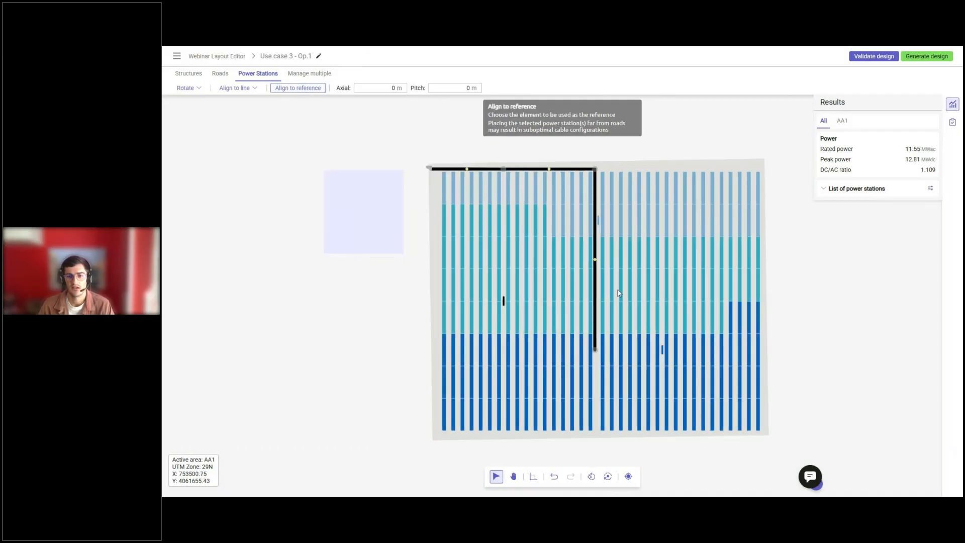
{"action": "scroll", "coordinate": [619, 293], "scroll_direction": "up", "scroll_amount": 2}
{"action": "left_click", "coordinate": [589, 285]}
{"action": "left_click", "coordinate": [415, 310]}
{"action": "scroll", "coordinate": [560, 269], "scroll_direction": "up", "scroll_amount": 1}
{"action": "left_click", "coordinate": [590, 284]}
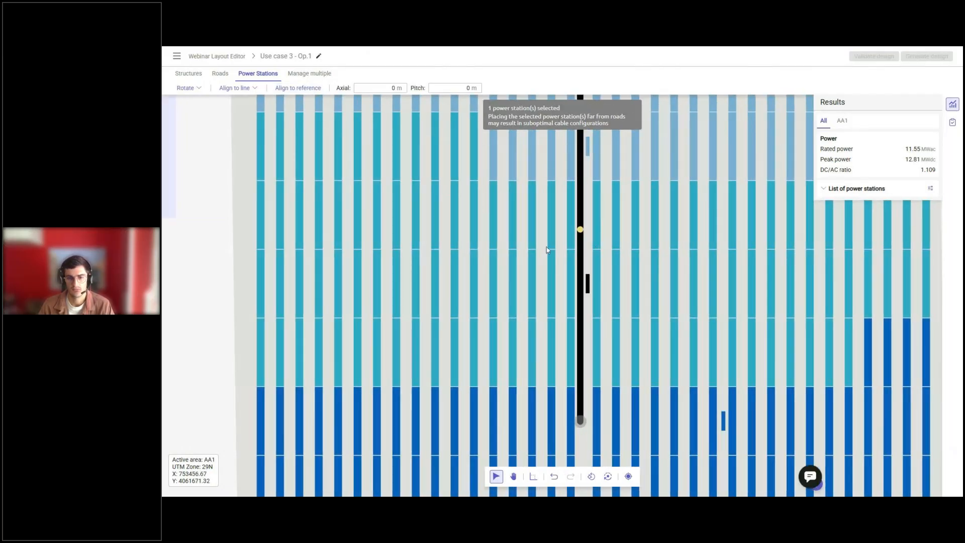
Align the dark-blue power station to the west side of the seventh-band structure just east of the central gap.
{"action": "scroll", "coordinate": [547, 250], "scroll_direction": "down", "scroll_amount": 3}
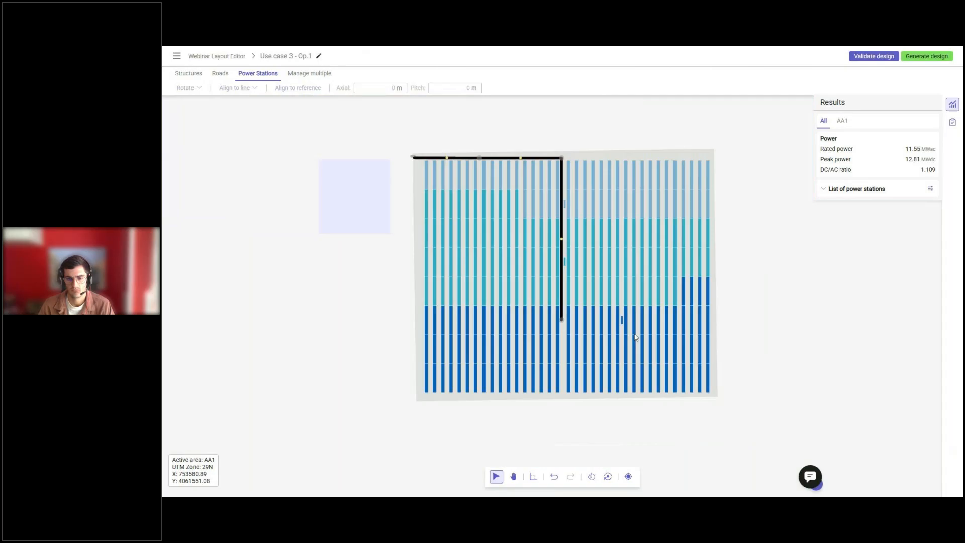
{"action": "left_click", "coordinate": [298, 88]}
{"action": "scroll", "coordinate": [571, 345], "scroll_direction": "up", "scroll_amount": 2}
{"action": "left_click", "coordinate": [582, 347]}
{"action": "scroll", "coordinate": [670, 302], "scroll_direction": "up", "scroll_amount": 2}
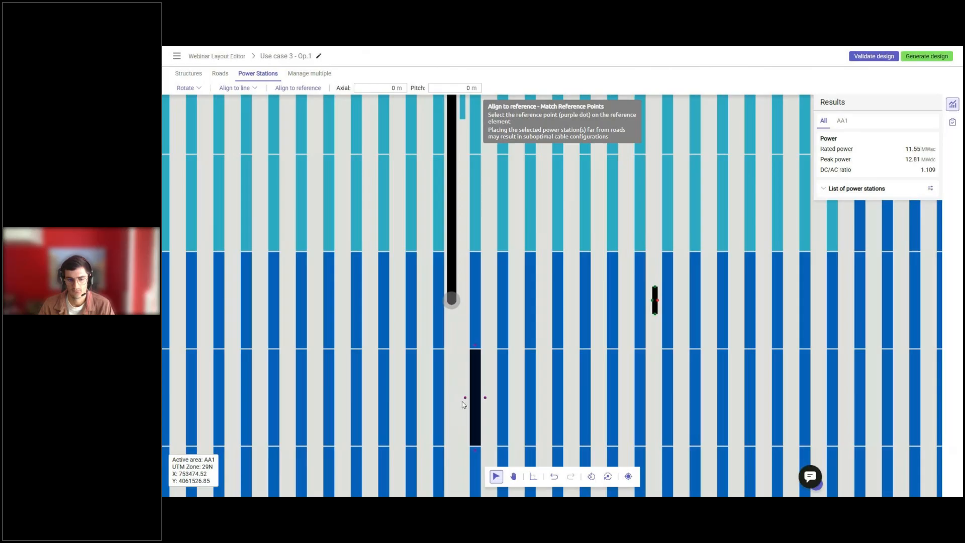
{"action": "left_click", "coordinate": [465, 397]}
{"action": "scroll", "coordinate": [466, 352], "scroll_direction": "down", "scroll_amount": 3}
Extend the central road's southern end straight down the gap, just past the dark-blue power station.
{"action": "left_click_drag", "start_coordinate": [466, 322], "coordinate": [466, 370]}
{"action": "key", "text": "ctrl+z"}
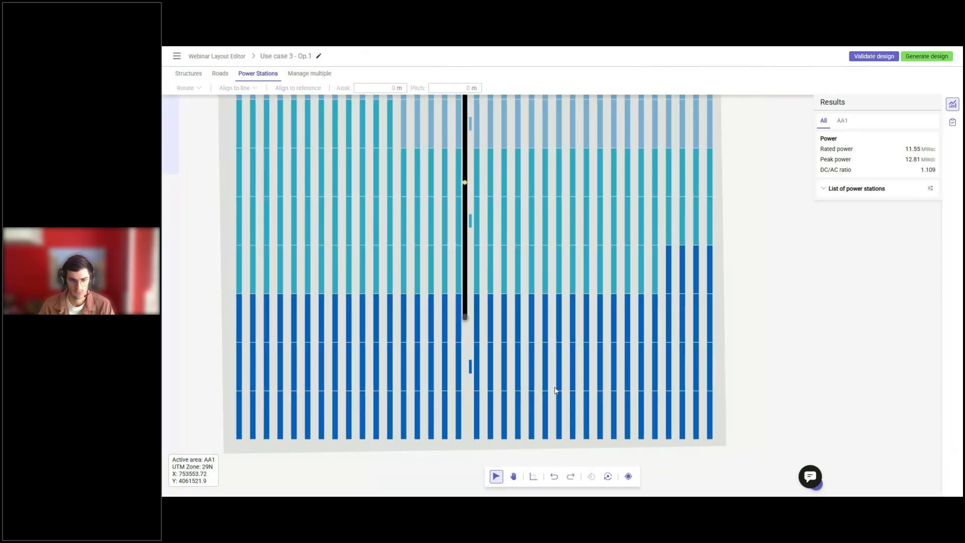
{"action": "left_click", "coordinate": [534, 476]}
{"action": "left_click_drag", "start_coordinate": [465, 317], "coordinate": [467, 388]}
{"action": "scroll", "coordinate": [467, 388], "scroll_direction": "down", "scroll_amount": 3}
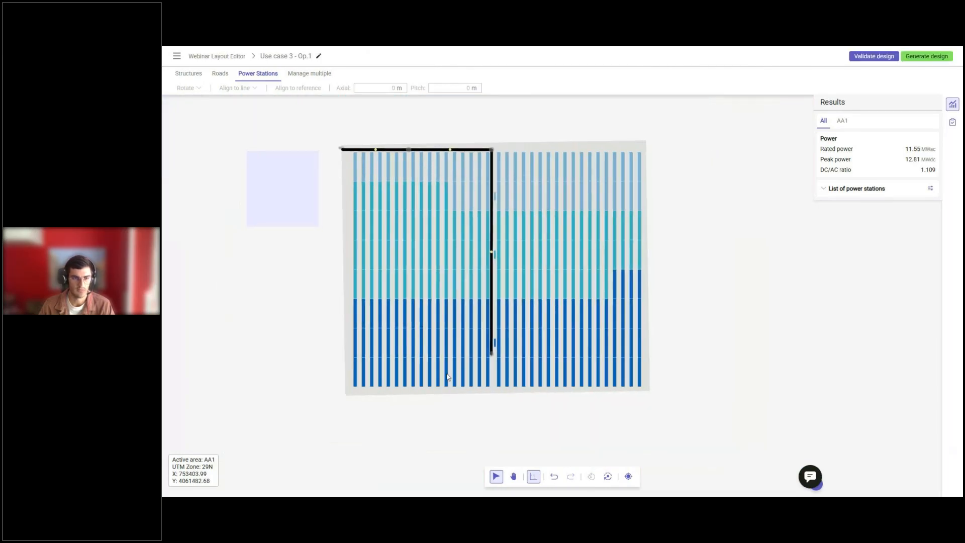
{"action": "scroll", "coordinate": [447, 373], "scroll_direction": "up", "scroll_amount": 1}
{"action": "scroll", "coordinate": [663, 355], "scroll_direction": "down", "scroll_amount": 2}
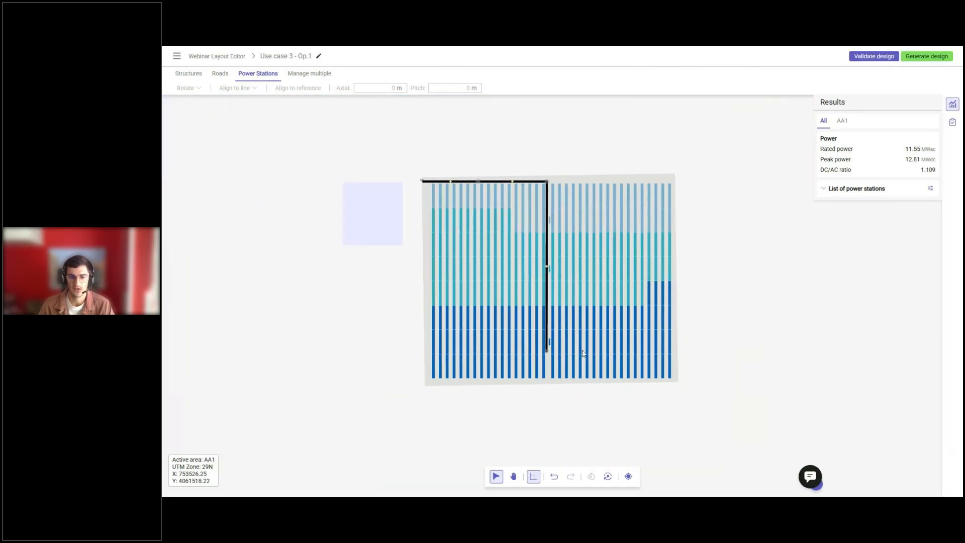
Align the central road's southern end node to the dark-blue power station so that the road ends level with it.
{"action": "left_click", "coordinate": [220, 73]}
{"action": "left_click", "coordinate": [308, 88]}
{"action": "scroll", "coordinate": [548, 347], "scroll_direction": "up", "scroll_amount": 2}
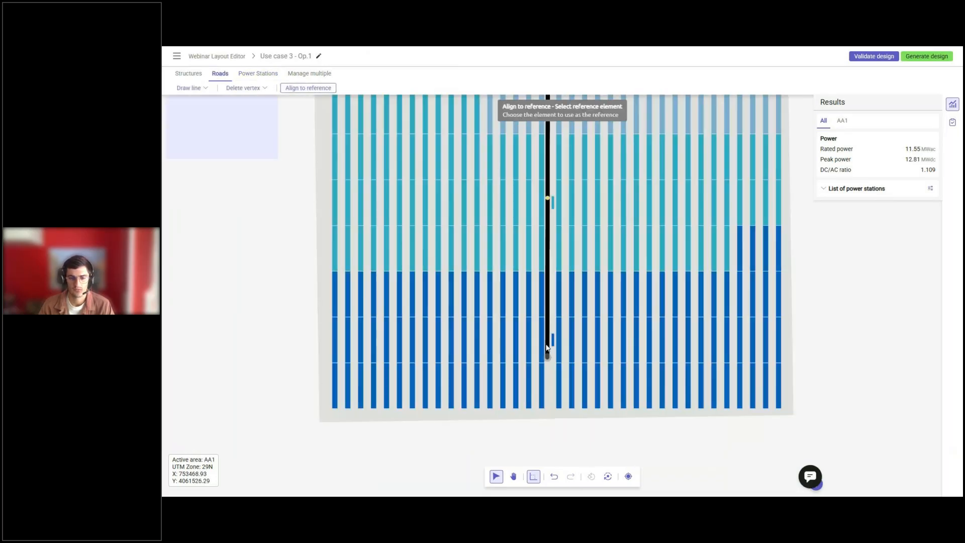
{"action": "scroll", "coordinate": [547, 346], "scroll_direction": "up", "scroll_amount": 1}
{"action": "left_click", "coordinate": [556, 337]}
{"action": "left_click_drag", "start_coordinate": [548, 362], "coordinate": [551, 338]}
{"action": "scroll", "coordinate": [551, 339], "scroll_direction": "down", "scroll_amount": 3}
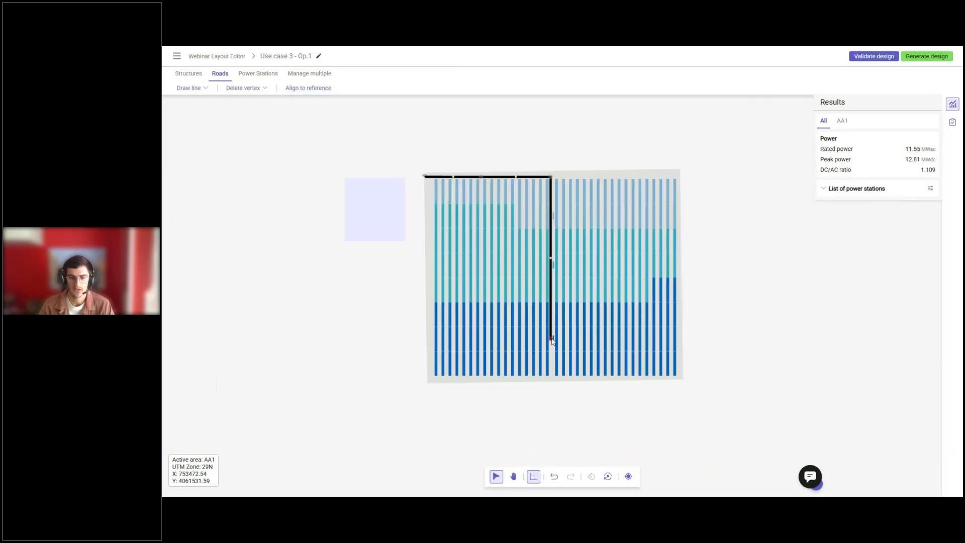
{"action": "middle_click_drag", "start_coordinate": [497, 270], "coordinate": [515, 289]}
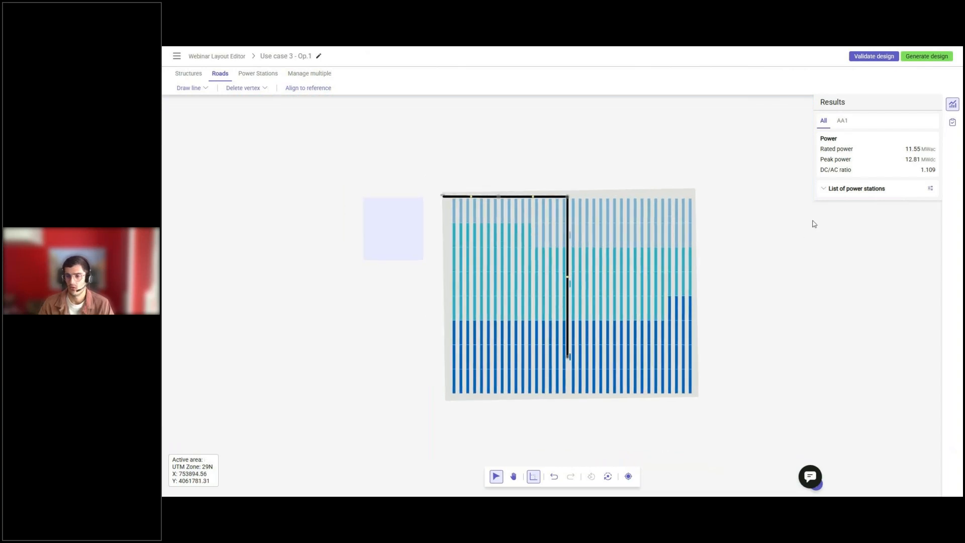
Show the list of power stations in the results and reassign the two easternmost turquoise structures in the fifth band to AA1-3.
{"action": "left_click", "coordinate": [823, 190]}
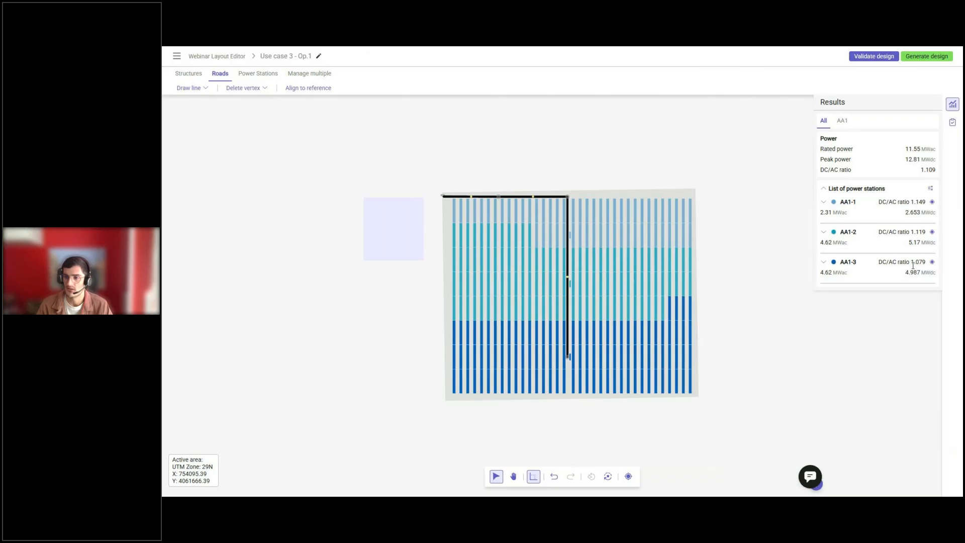
{"action": "scroll", "coordinate": [659, 315], "scroll_direction": "up", "scroll_amount": 3}
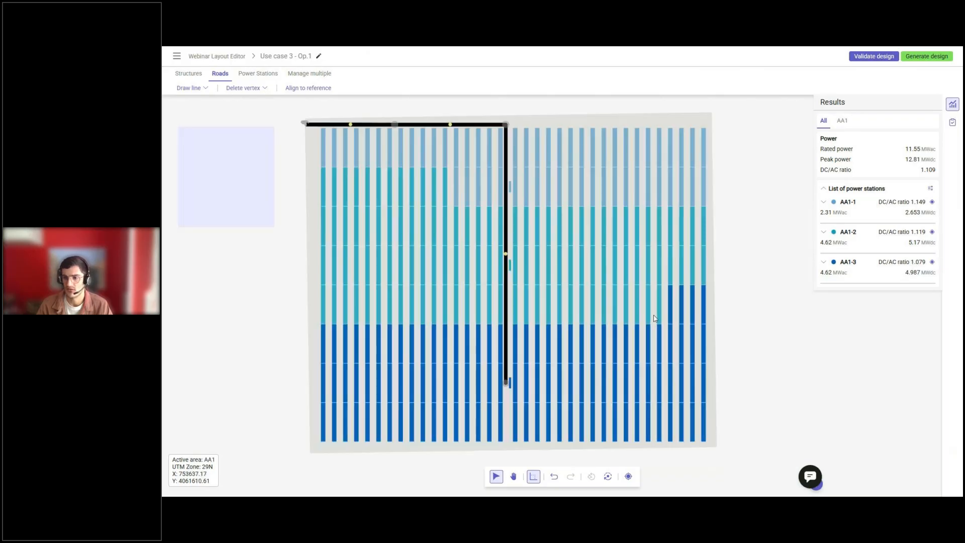
{"action": "scroll", "coordinate": [655, 317], "scroll_direction": "up", "scroll_amount": 1}
{"action": "left_click", "coordinate": [658, 306]}
{"action": "left_click", "coordinate": [648, 305], "text": "ctrl"}
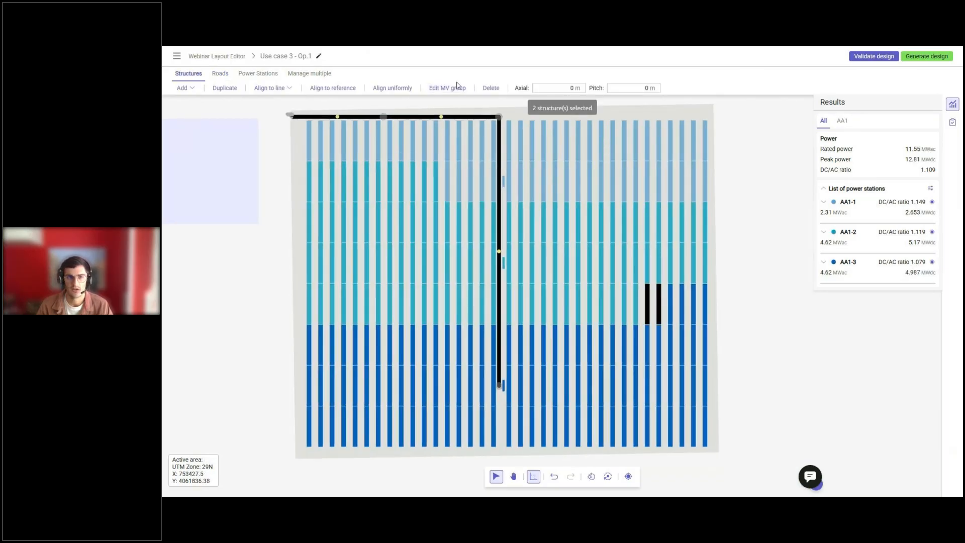
{"action": "left_click", "coordinate": [447, 88]}
{"action": "left_click", "coordinate": [670, 306]}
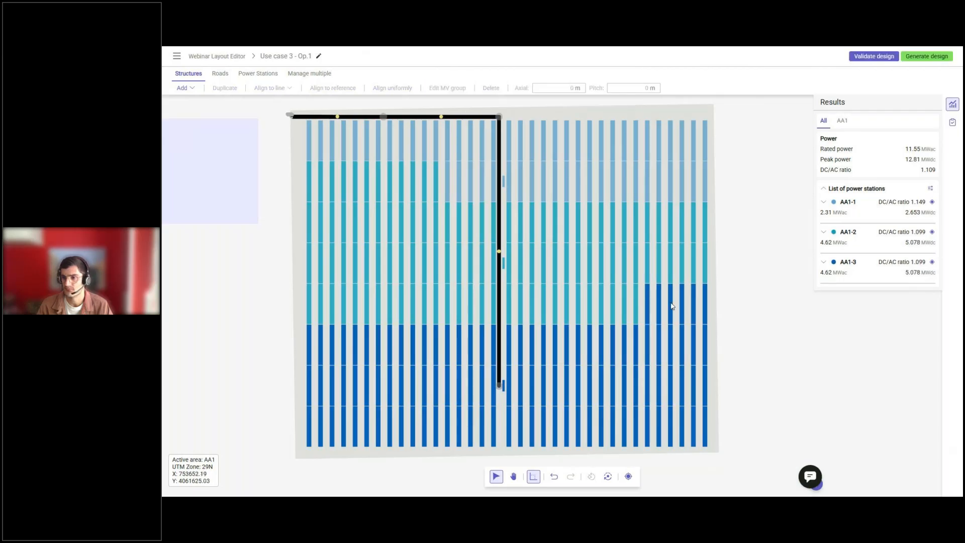
Reassign one more turquoise structure, adjoining the dark-blue ones in the fifth band, to the dark-blue MV group.
{"action": "left_click", "coordinate": [637, 303]}
{"action": "left_click", "coordinate": [447, 88]}
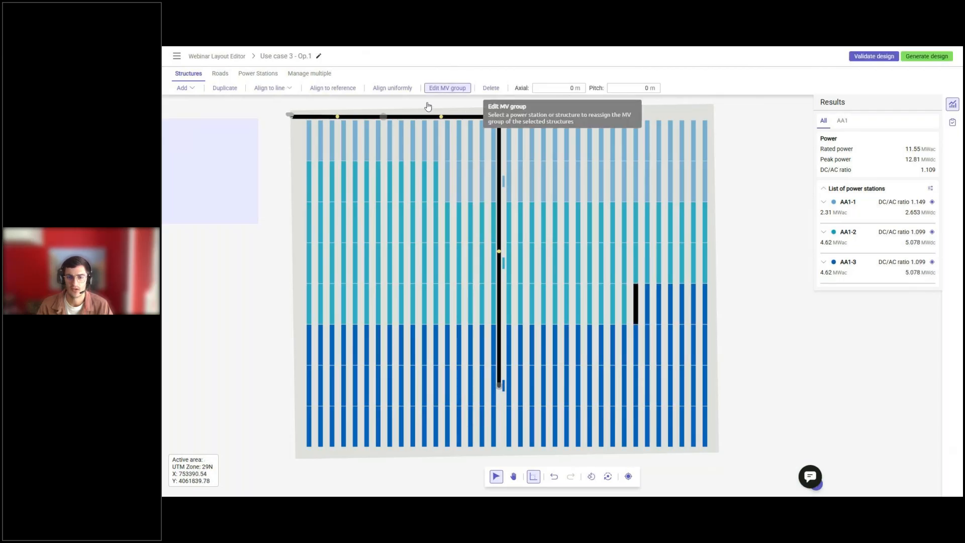
{"action": "left_click", "coordinate": [648, 301]}
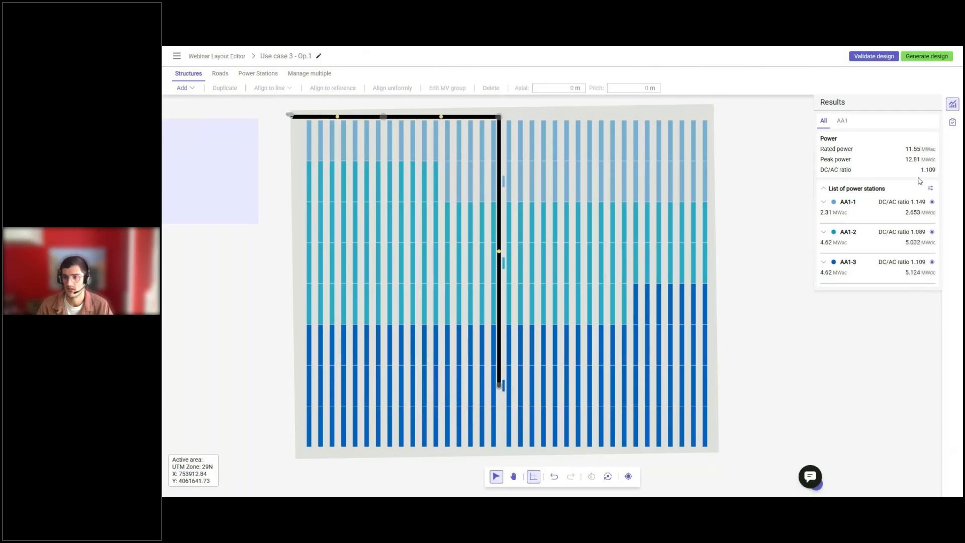
Reassign the two westernmost light-blue structures in the second band to the turquoise MV group.
{"action": "middle_click_drag", "start_coordinate": [435, 170], "coordinate": [480, 196]}
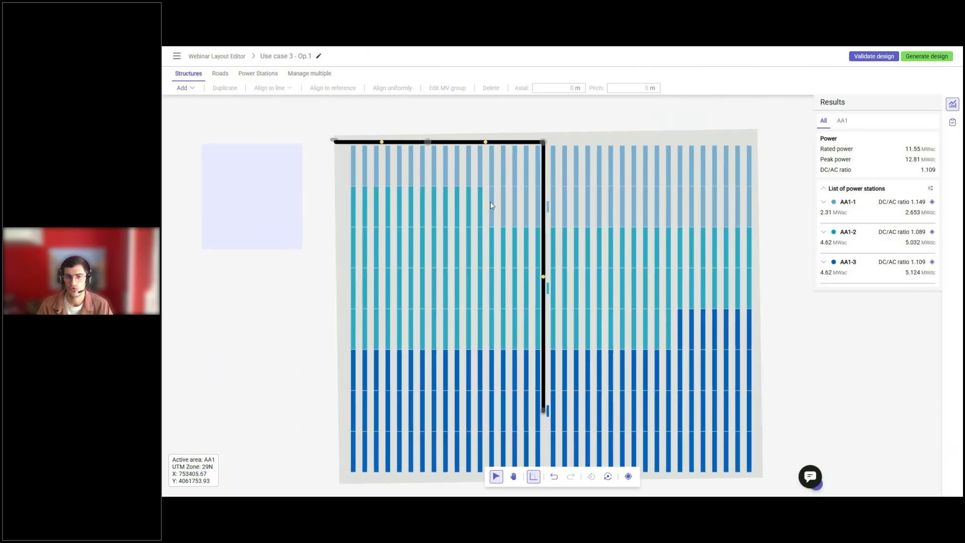
{"action": "left_click", "coordinate": [492, 205]}
{"action": "left_click", "coordinate": [504, 208], "text": "shift"}
{"action": "left_click", "coordinate": [446, 93]}
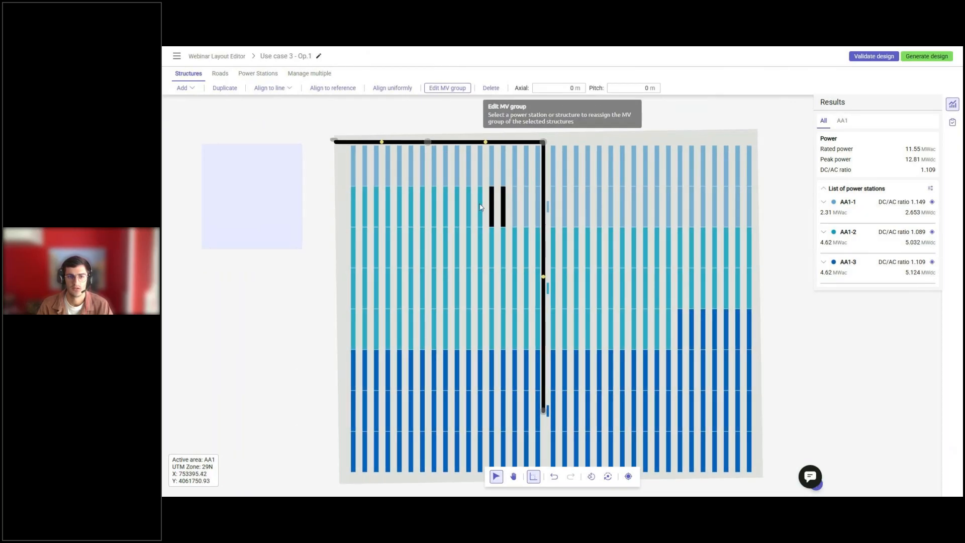
{"action": "left_click", "coordinate": [480, 206]}
{"action": "scroll", "coordinate": [542, 271], "scroll_direction": "down", "scroll_amount": 3}
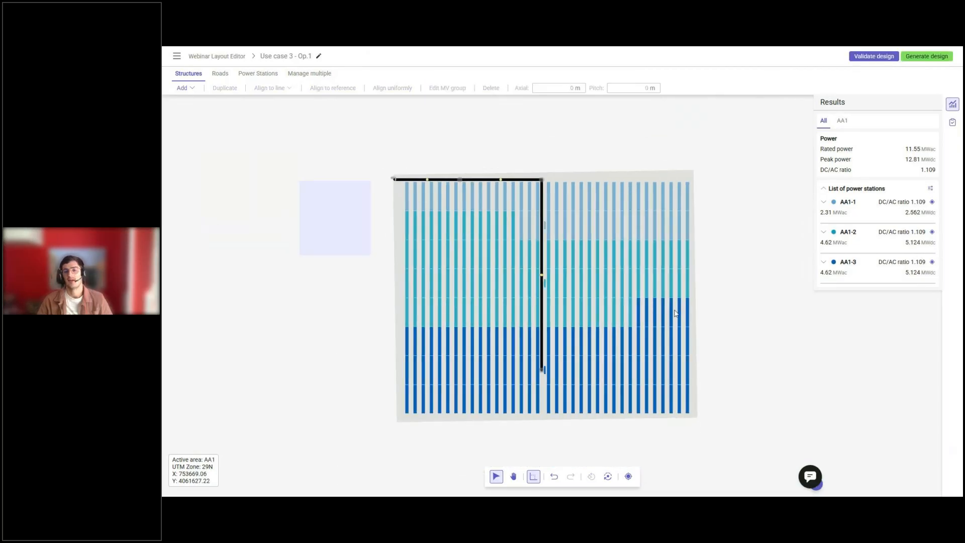
{"action": "scroll", "coordinate": [567, 448], "scroll_direction": "down", "scroll_amount": 2}
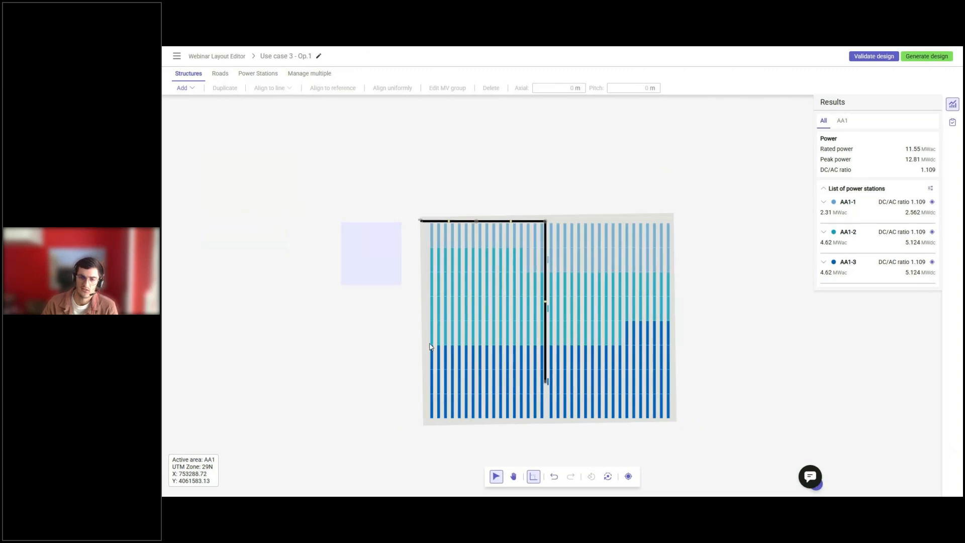
{"action": "scroll", "coordinate": [430, 347], "scroll_direction": "up", "scroll_amount": 2}
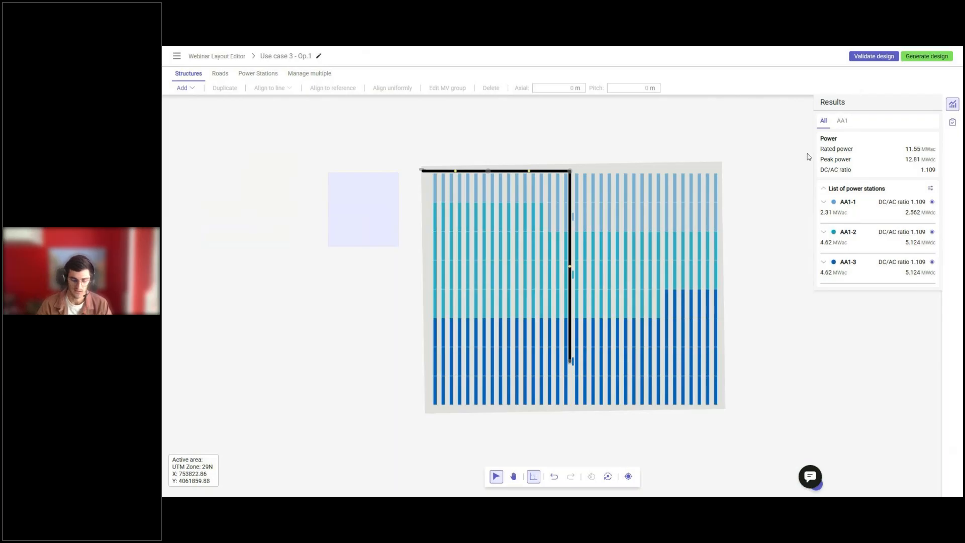
{"action": "key", "text": "Right"}
{"action": "key", "text": "Right"}
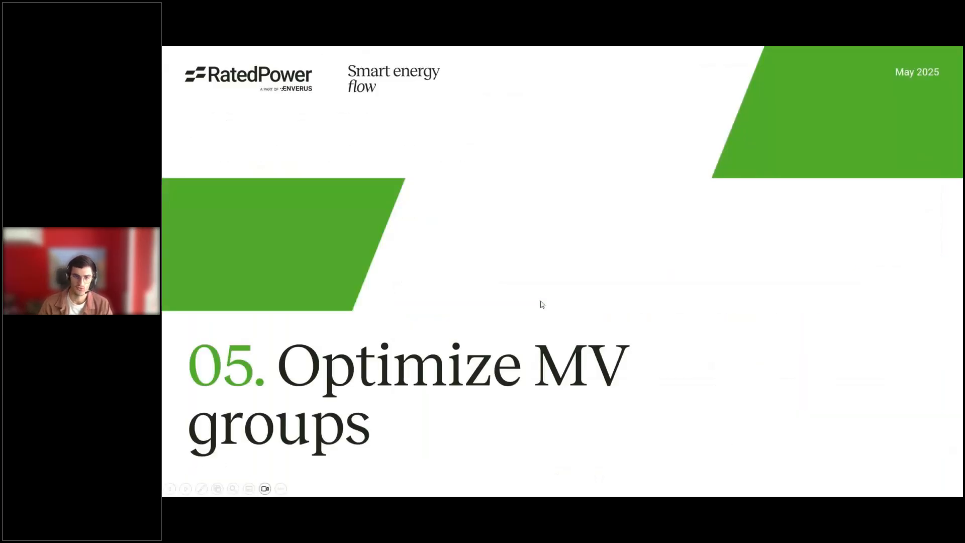
{"action": "key", "text": "Right"}
{"action": "key", "text": "Right"}
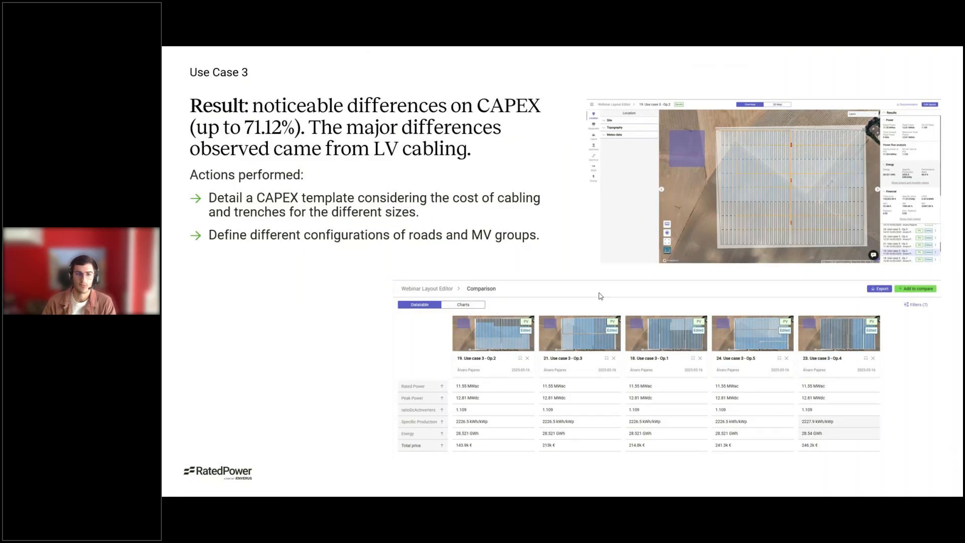
{"action": "left_click", "coordinate": [494, 244]}
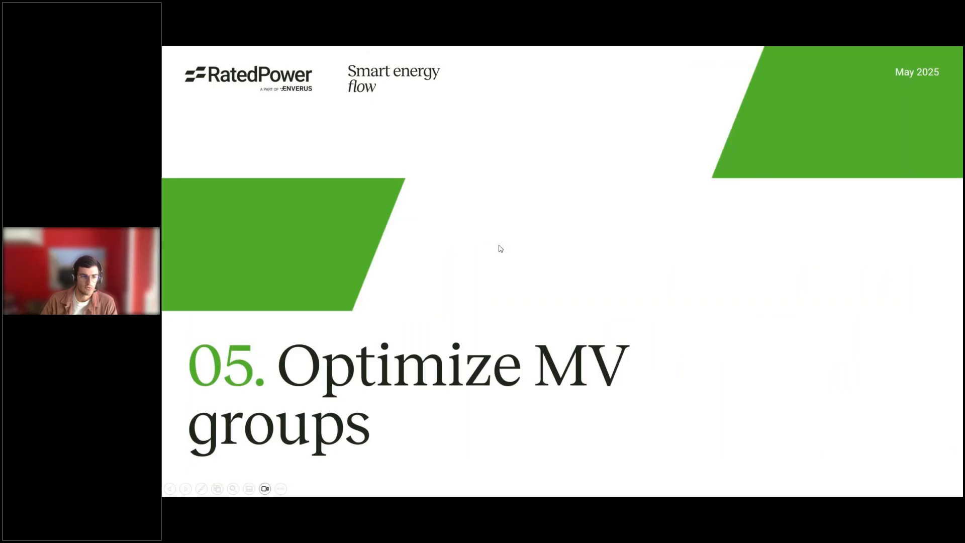
{"action": "left_click", "coordinate": [500, 249]}
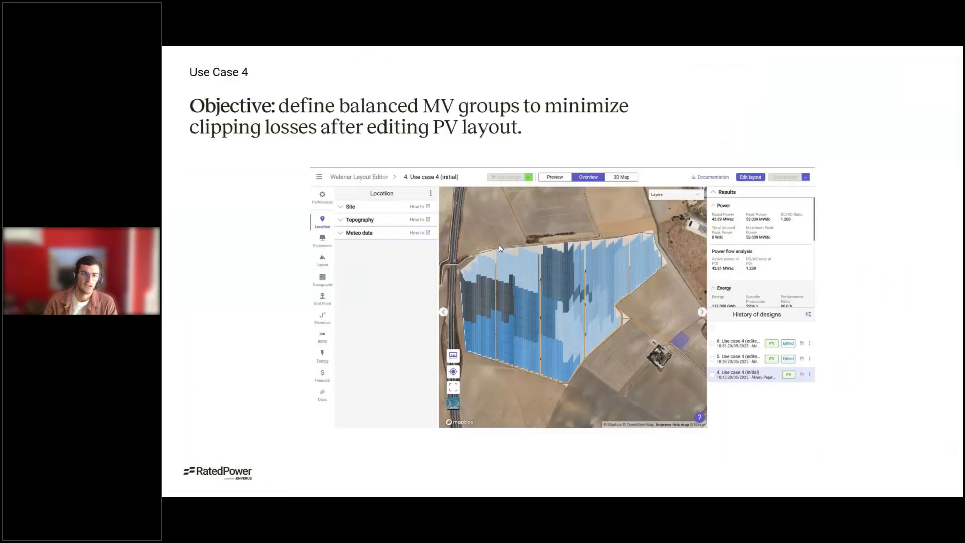
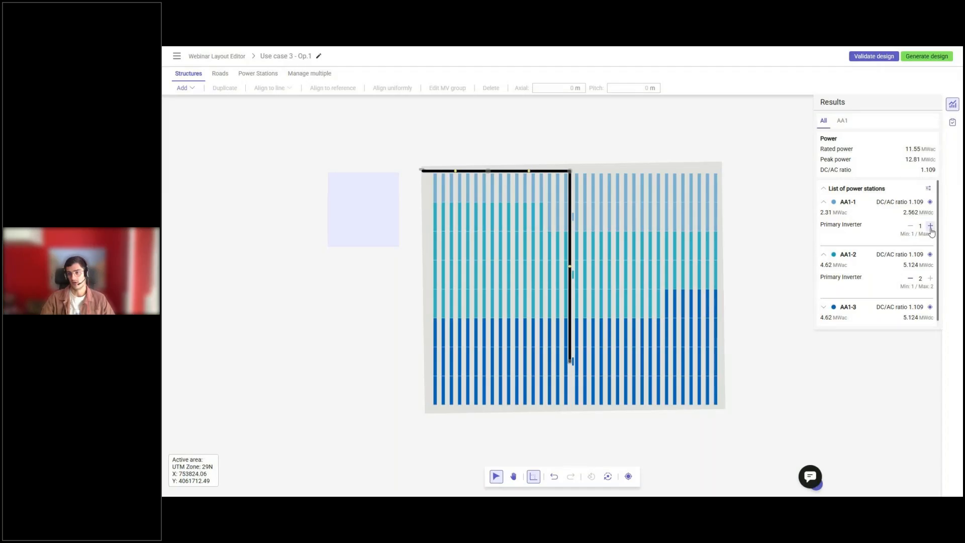
Try a different primary inverter count for power station AA1-1 and return it to 1.
{"action": "left_click", "coordinate": [911, 225]}
{"action": "left_click", "coordinate": [930, 226]}
{"action": "left_click", "coordinate": [910, 228]}
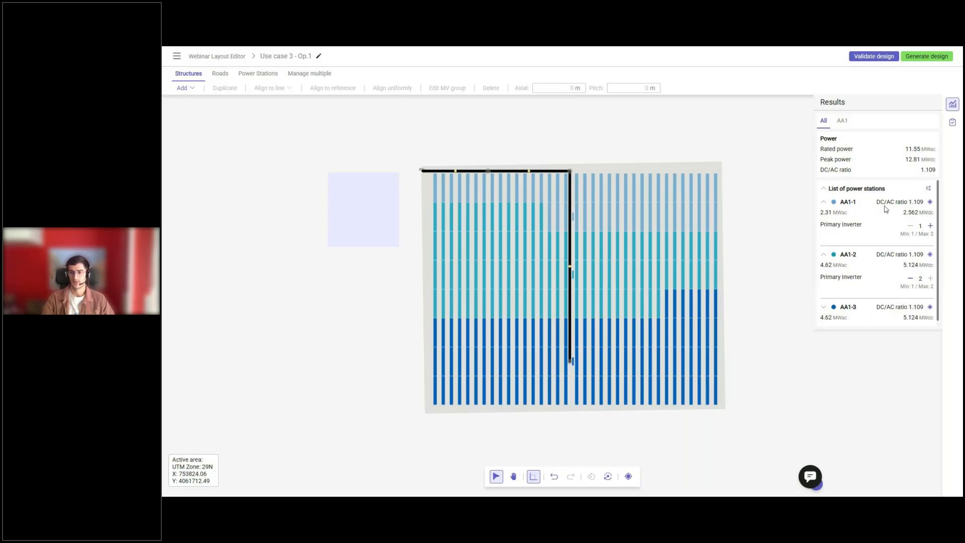
Collapse the inverter details of power stations AA1-1 and AA1-2 in the results.
{"action": "left_click", "coordinate": [823, 203]}
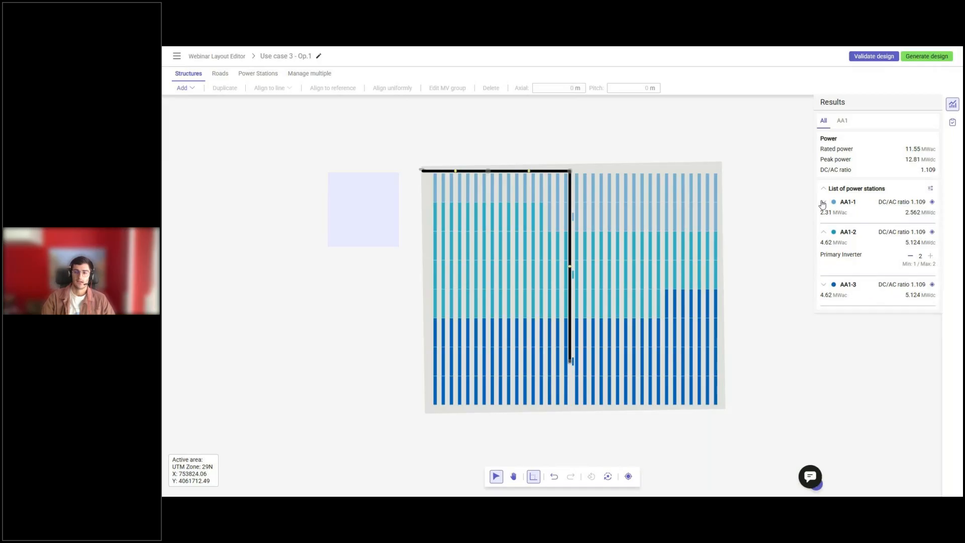
{"action": "left_click", "coordinate": [824, 233]}
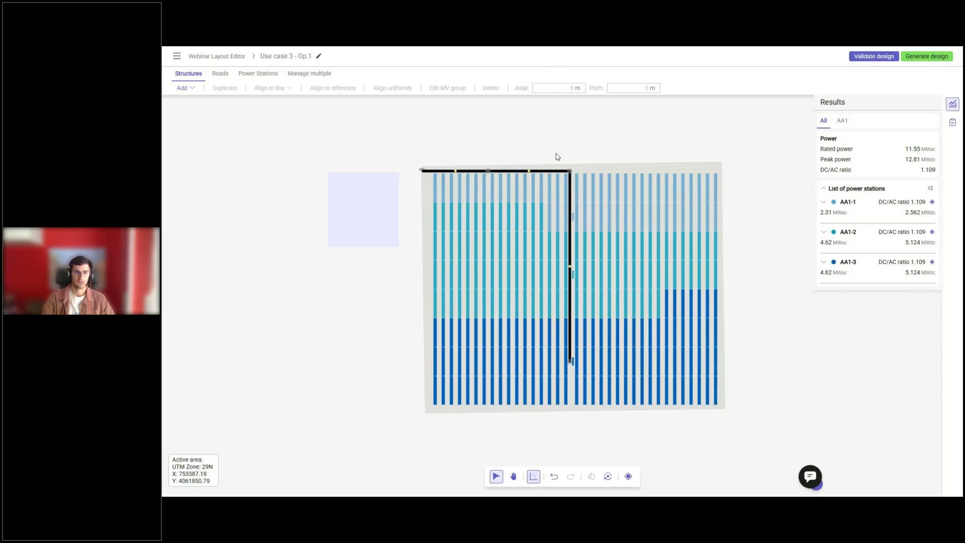
{"action": "left_click", "coordinate": [259, 73]}
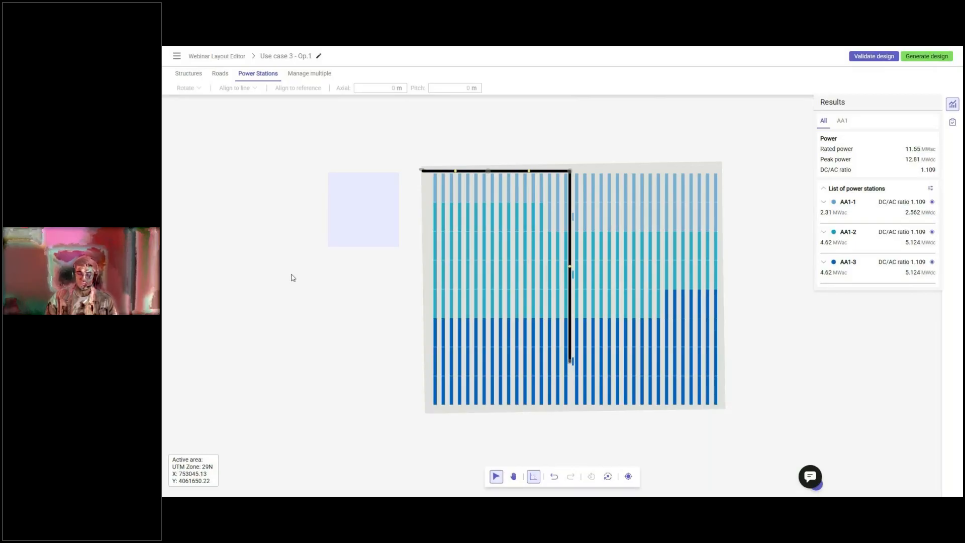
{"action": "middle_click_drag", "start_coordinate": [291, 273], "coordinate": [288, 271]}
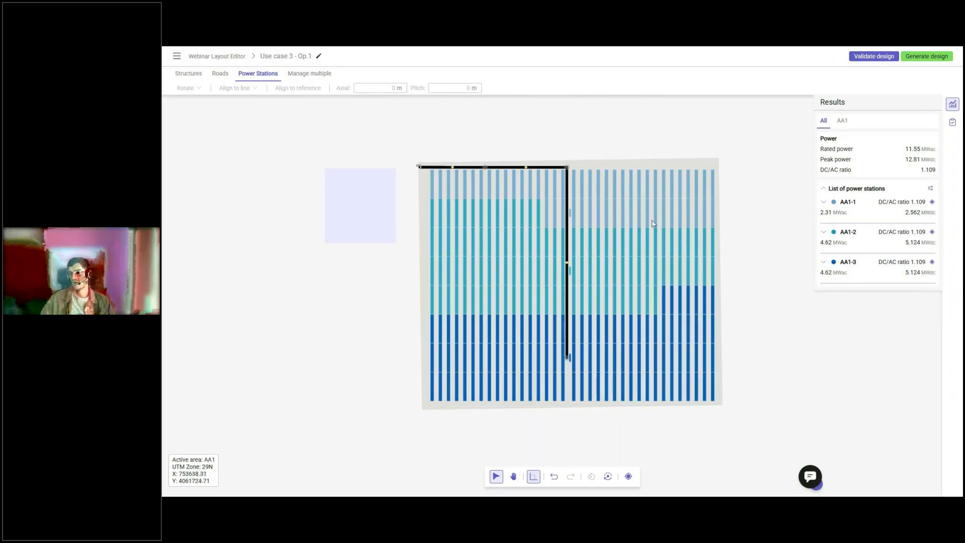
{"action": "middle_click_drag", "start_coordinate": [611, 217], "coordinate": [618, 219]}
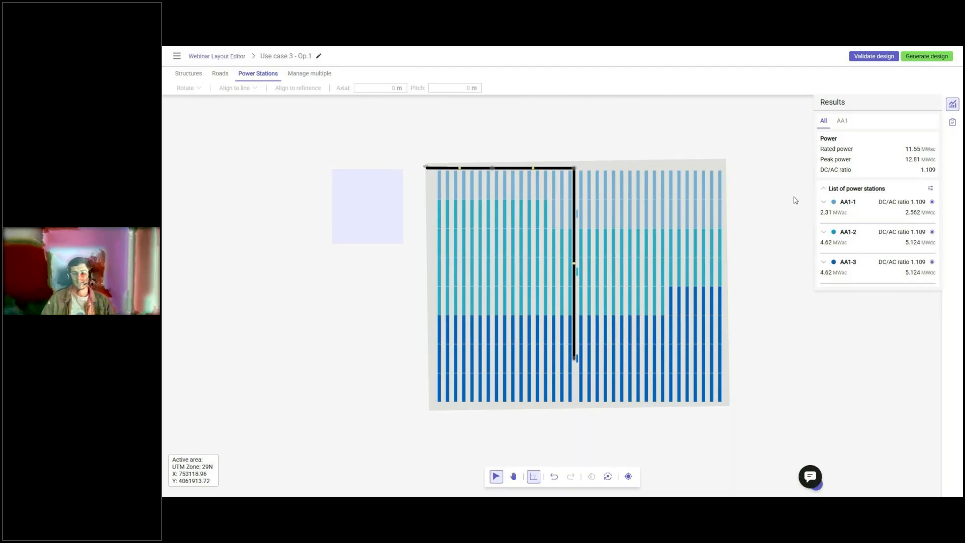
{"action": "left_click_drag", "start_coordinate": [920, 170], "coordinate": [937, 171]}
{"action": "left_click", "coordinate": [936, 172]}
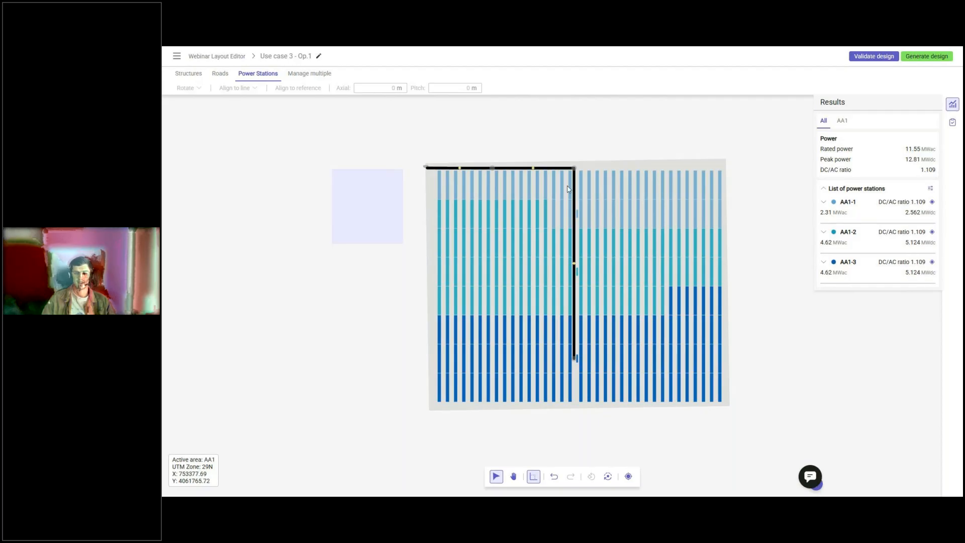
Reassign the six easternmost turquoise structures in the second band to the light-blue MV group.
{"action": "scroll", "coordinate": [549, 217], "scroll_direction": "up", "scroll_amount": 3}
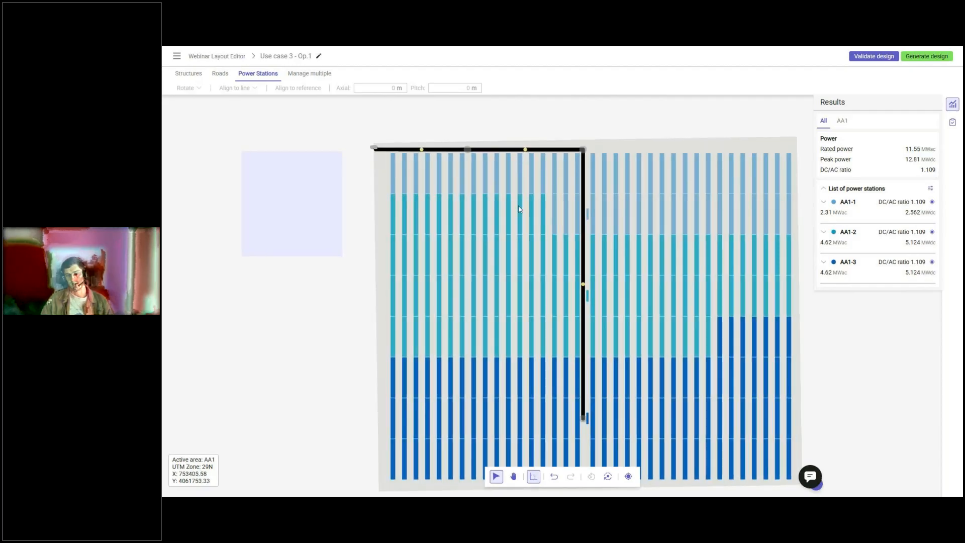
{"action": "left_click_drag", "start_coordinate": [479, 200], "coordinate": [555, 235]}
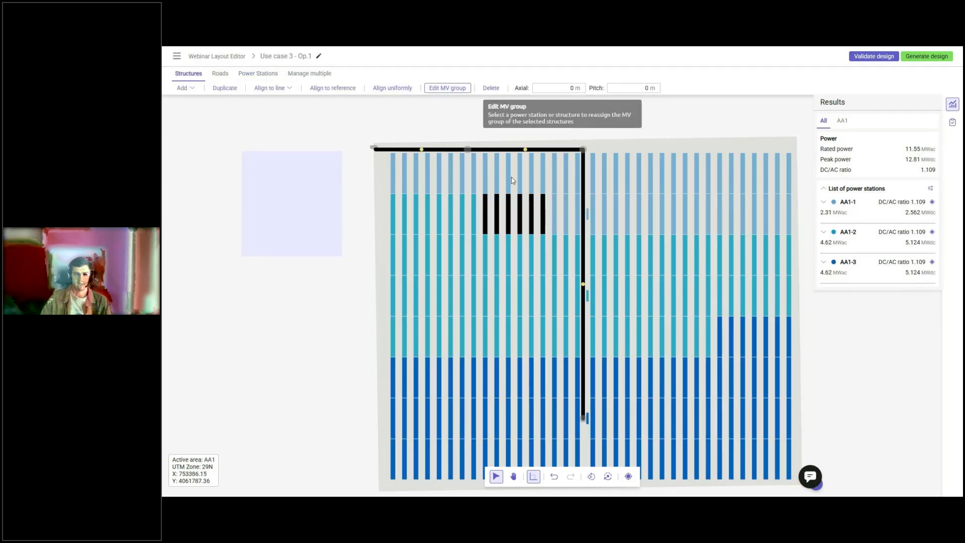
{"action": "left_click", "coordinate": [436, 95]}
{"action": "scroll", "coordinate": [596, 294], "scroll_direction": "down", "scroll_amount": 1}
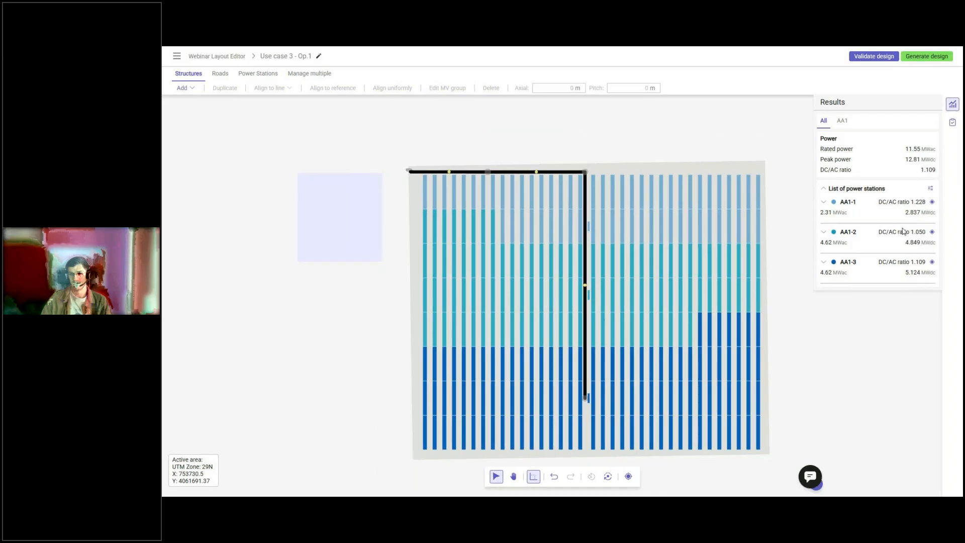
Reassign the remaining eight turquoise structures in the second band to the light-blue MV group.
{"action": "left_click_drag", "start_coordinate": [422, 215], "coordinate": [501, 245]}
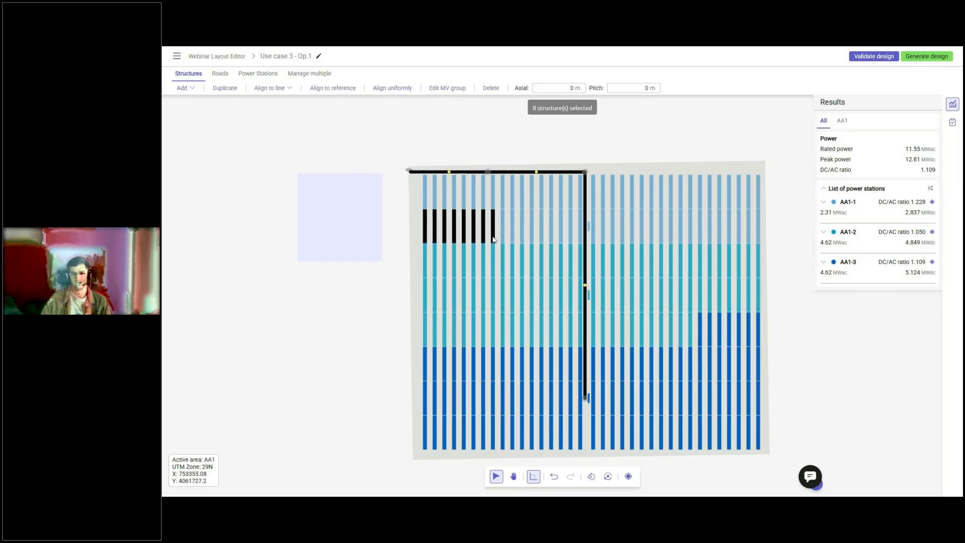
{"action": "left_click", "coordinate": [447, 88]}
{"action": "left_click", "coordinate": [550, 222]}
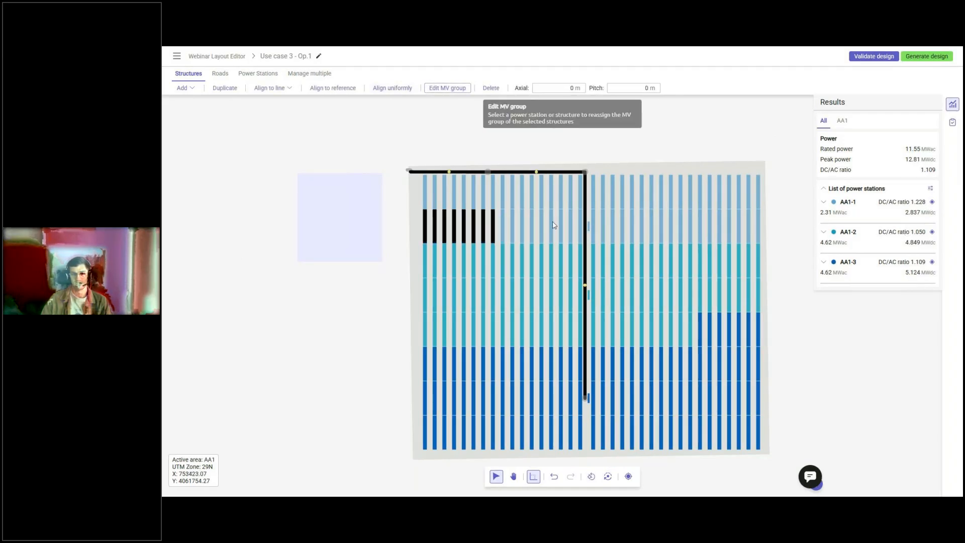
Reassign the seven dark-blue structures at the eastern end of the fifth band to the turquoise MV group.
{"action": "left_click_drag", "start_coordinate": [695, 316], "coordinate": [777, 349]}
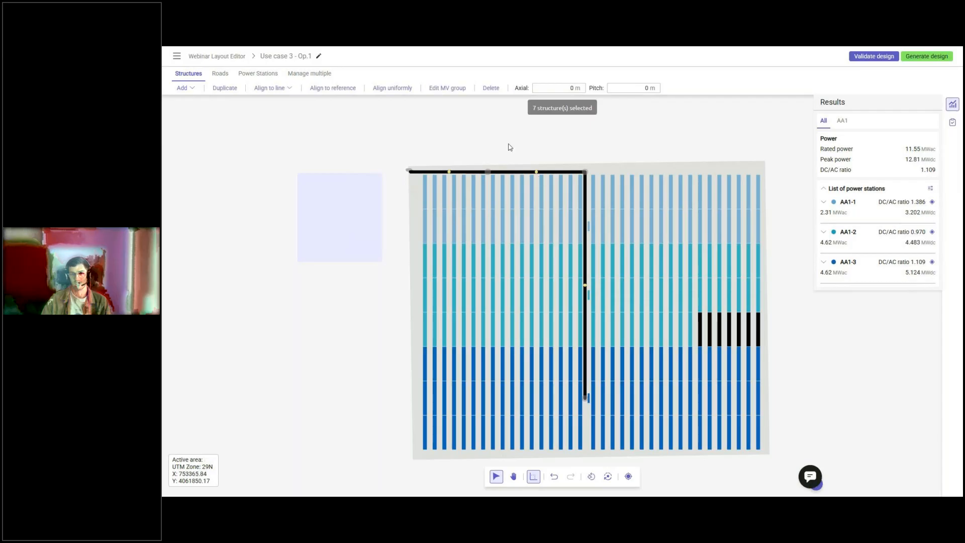
{"action": "left_click", "coordinate": [447, 88]}
{"action": "left_click", "coordinate": [662, 323]}
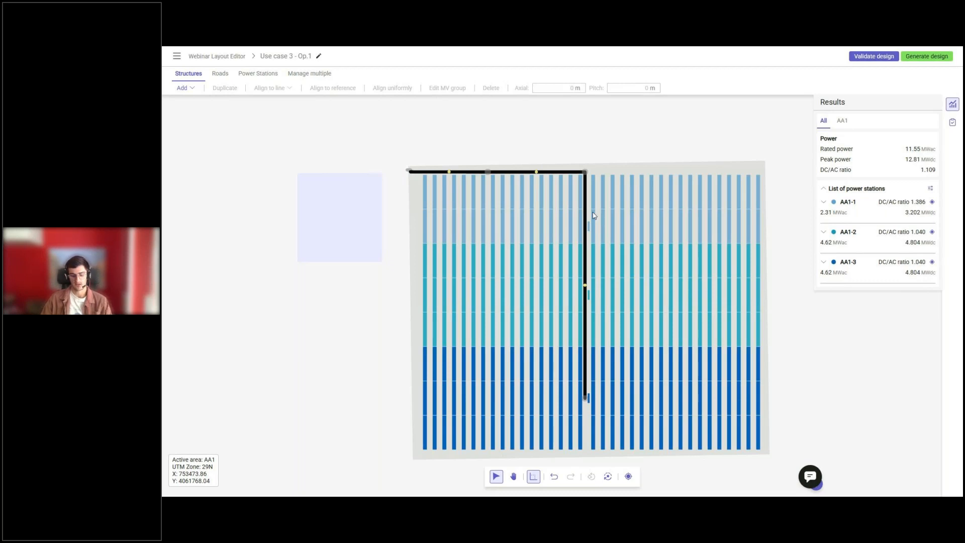
Undo the last two MV group reassignments, in the fifth and second bands.
{"action": "key", "text": "ctrl+z"}
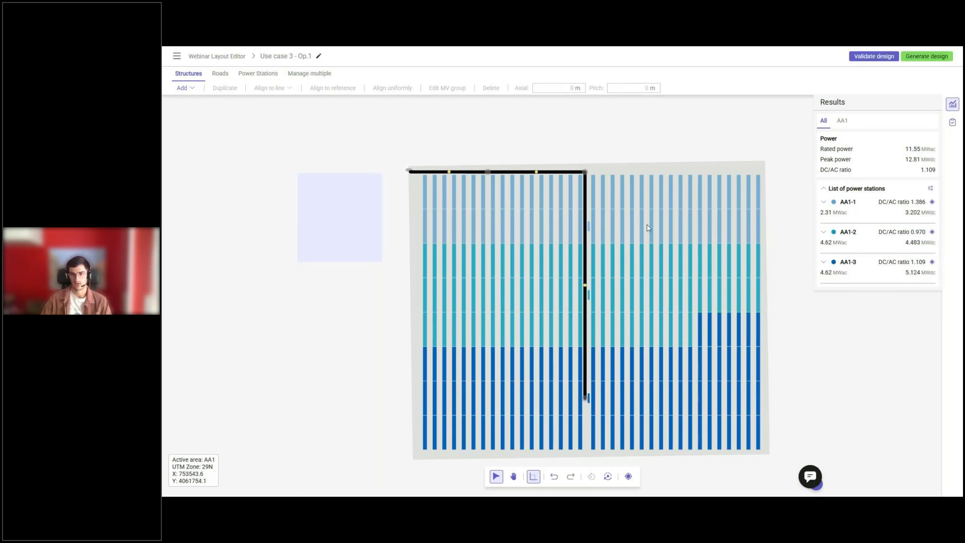
{"action": "key", "text": "ctrl+z"}
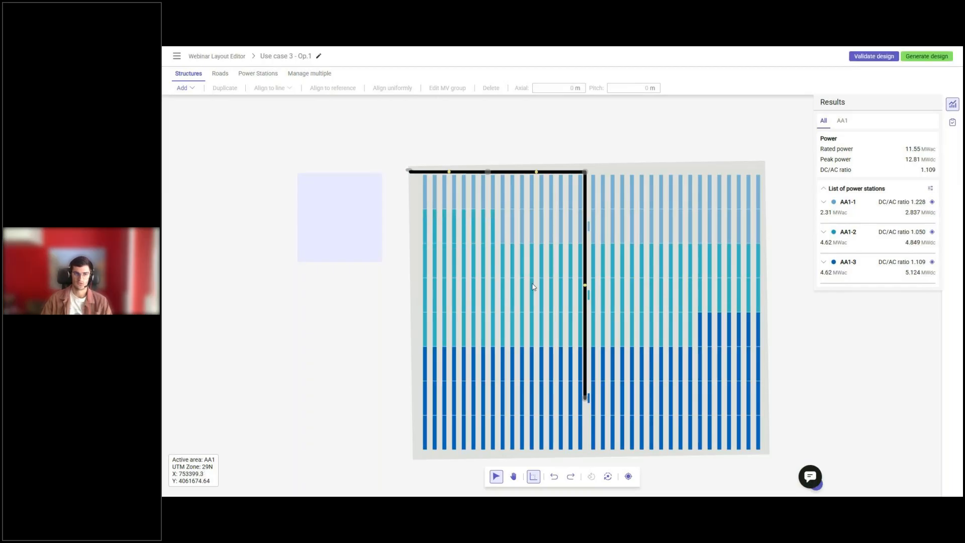